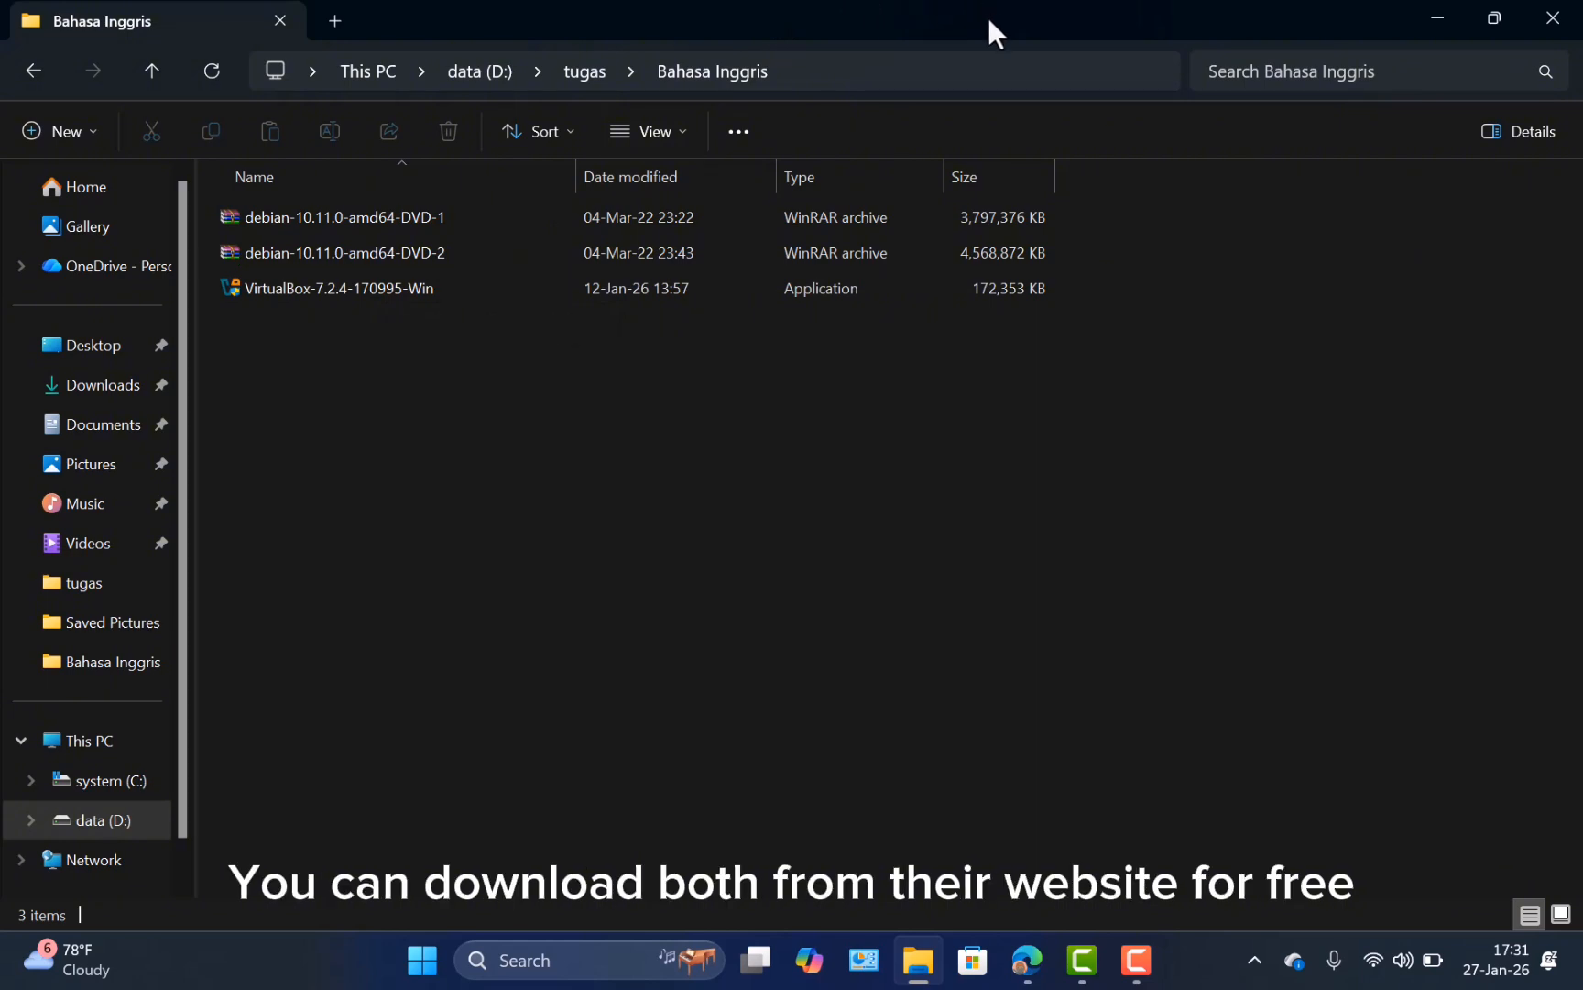
Switch to Oracle VirtualBox, begin creating a new virtual machine and enter the owner's first name as its VM name
{"action": "left_click", "coordinate": [1441, 25]}
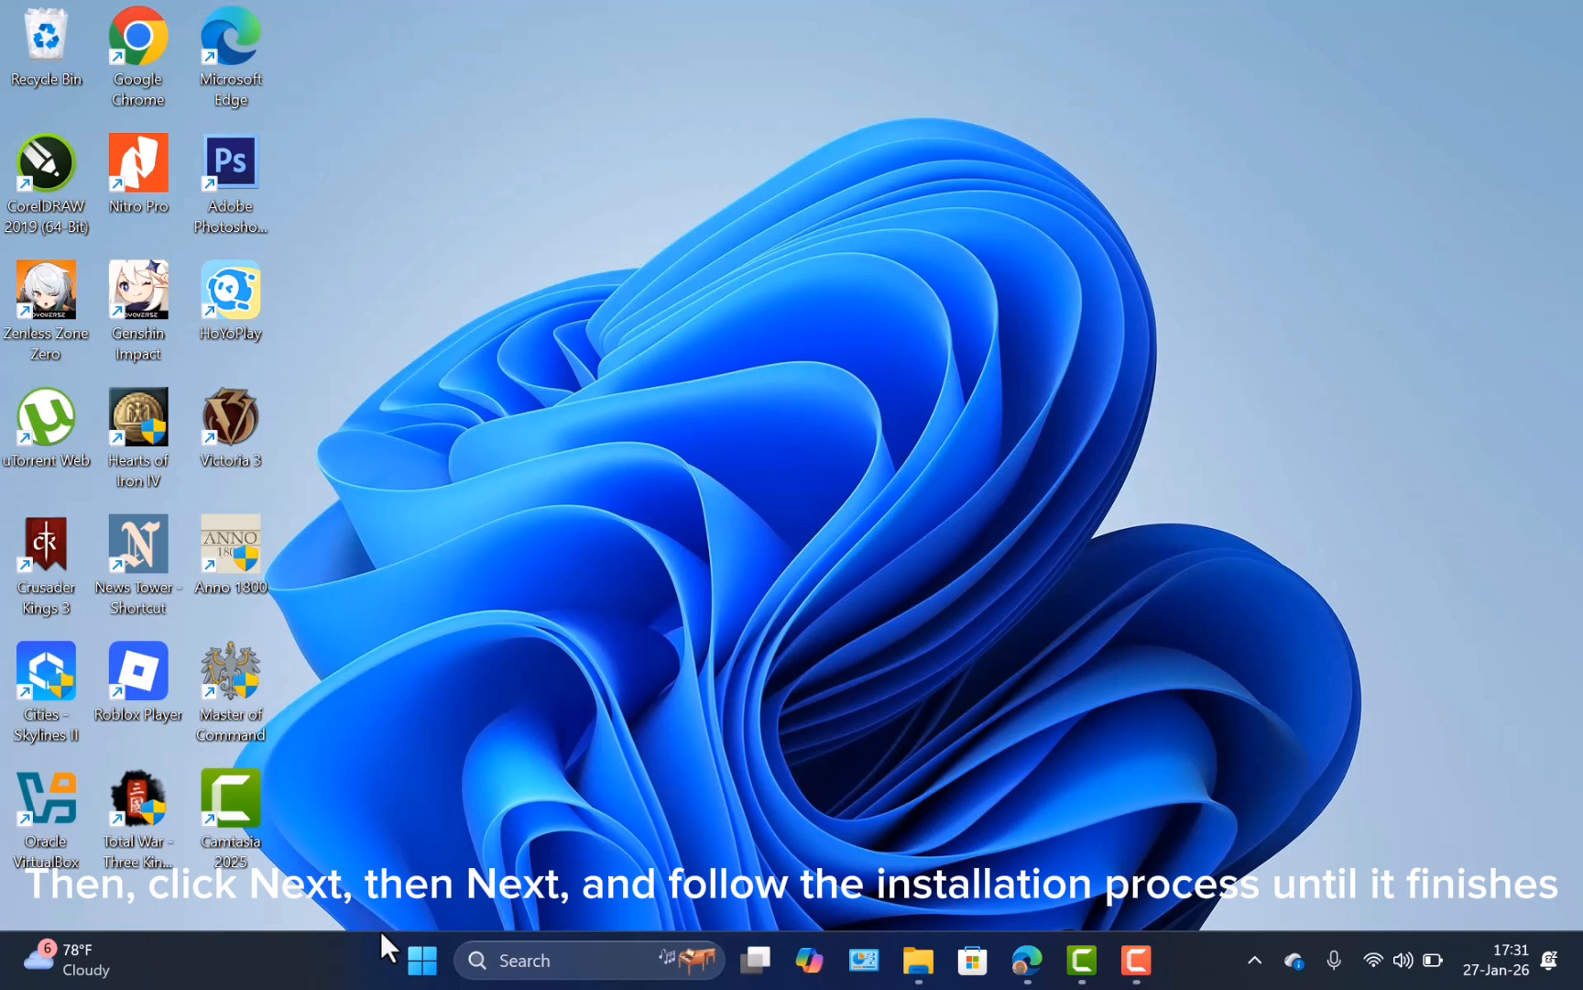
{"action": "double_click", "coordinate": [31, 792]}
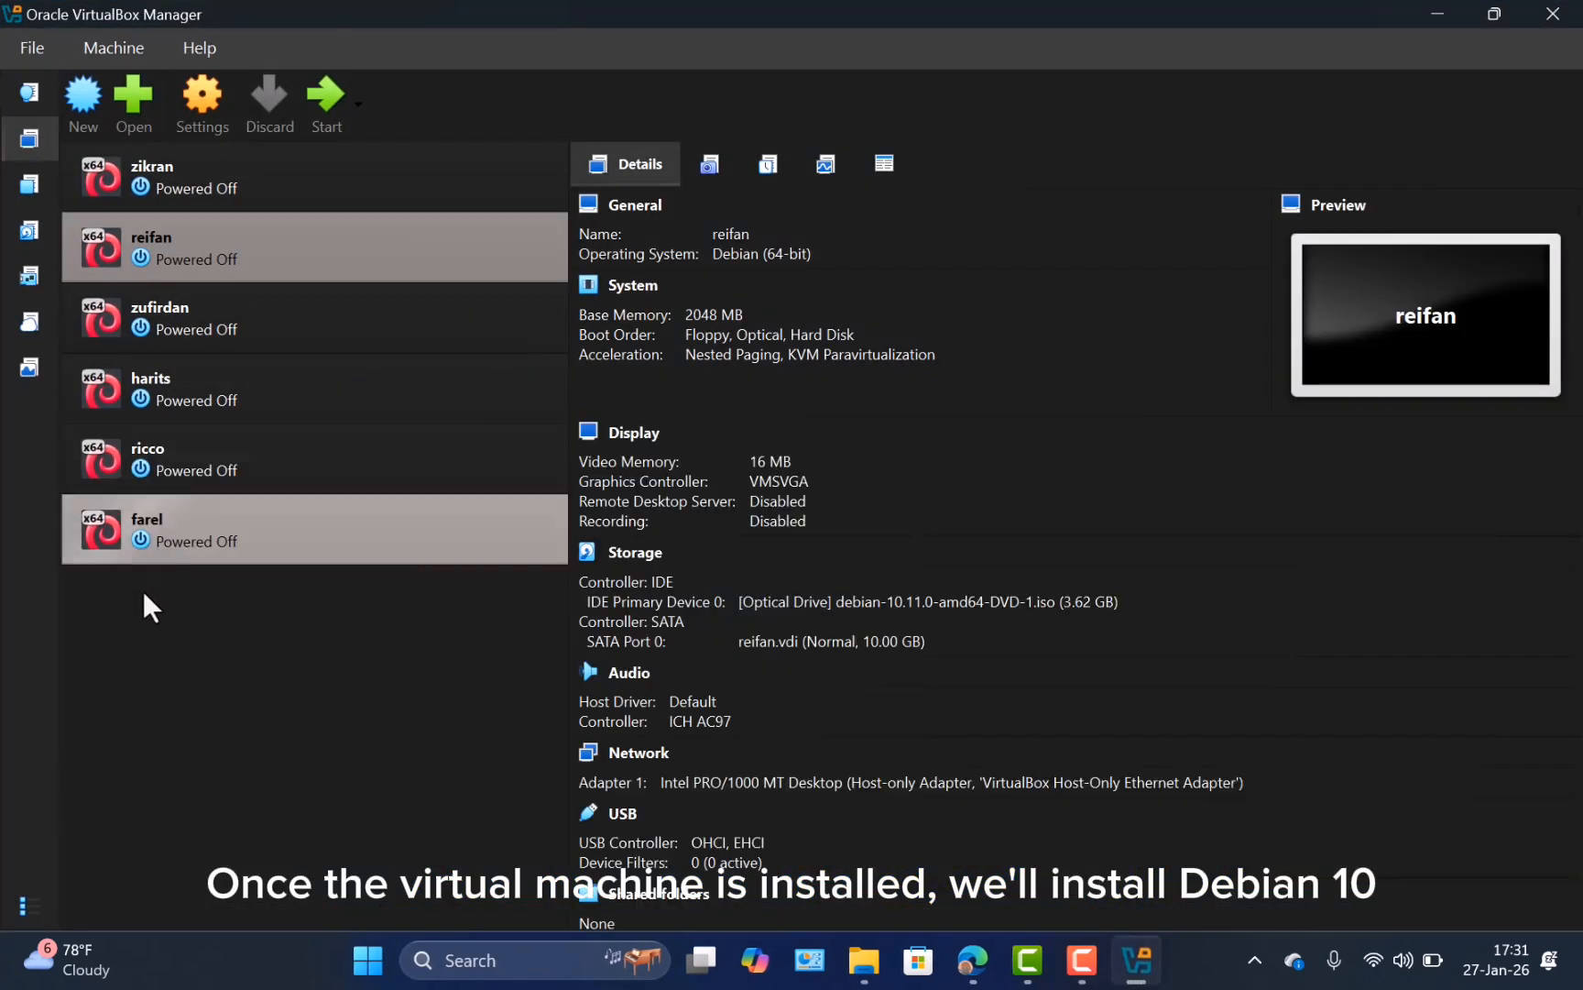
{"action": "left_click", "coordinate": [93, 113]}
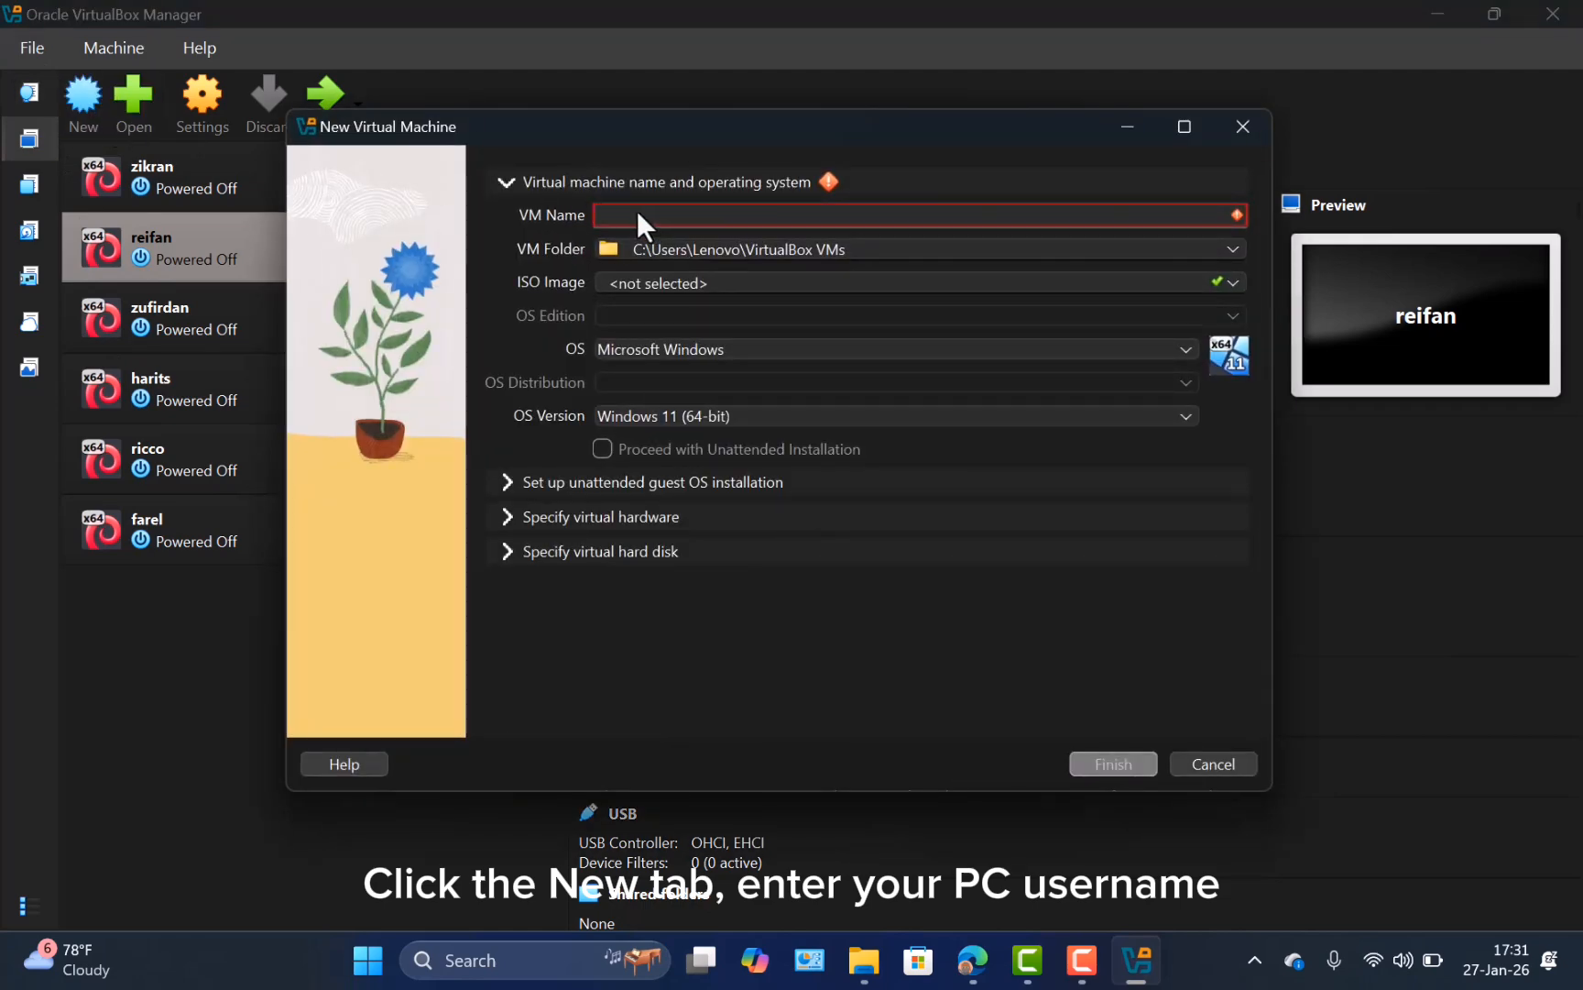
{"action": "type", "text": "aji"}
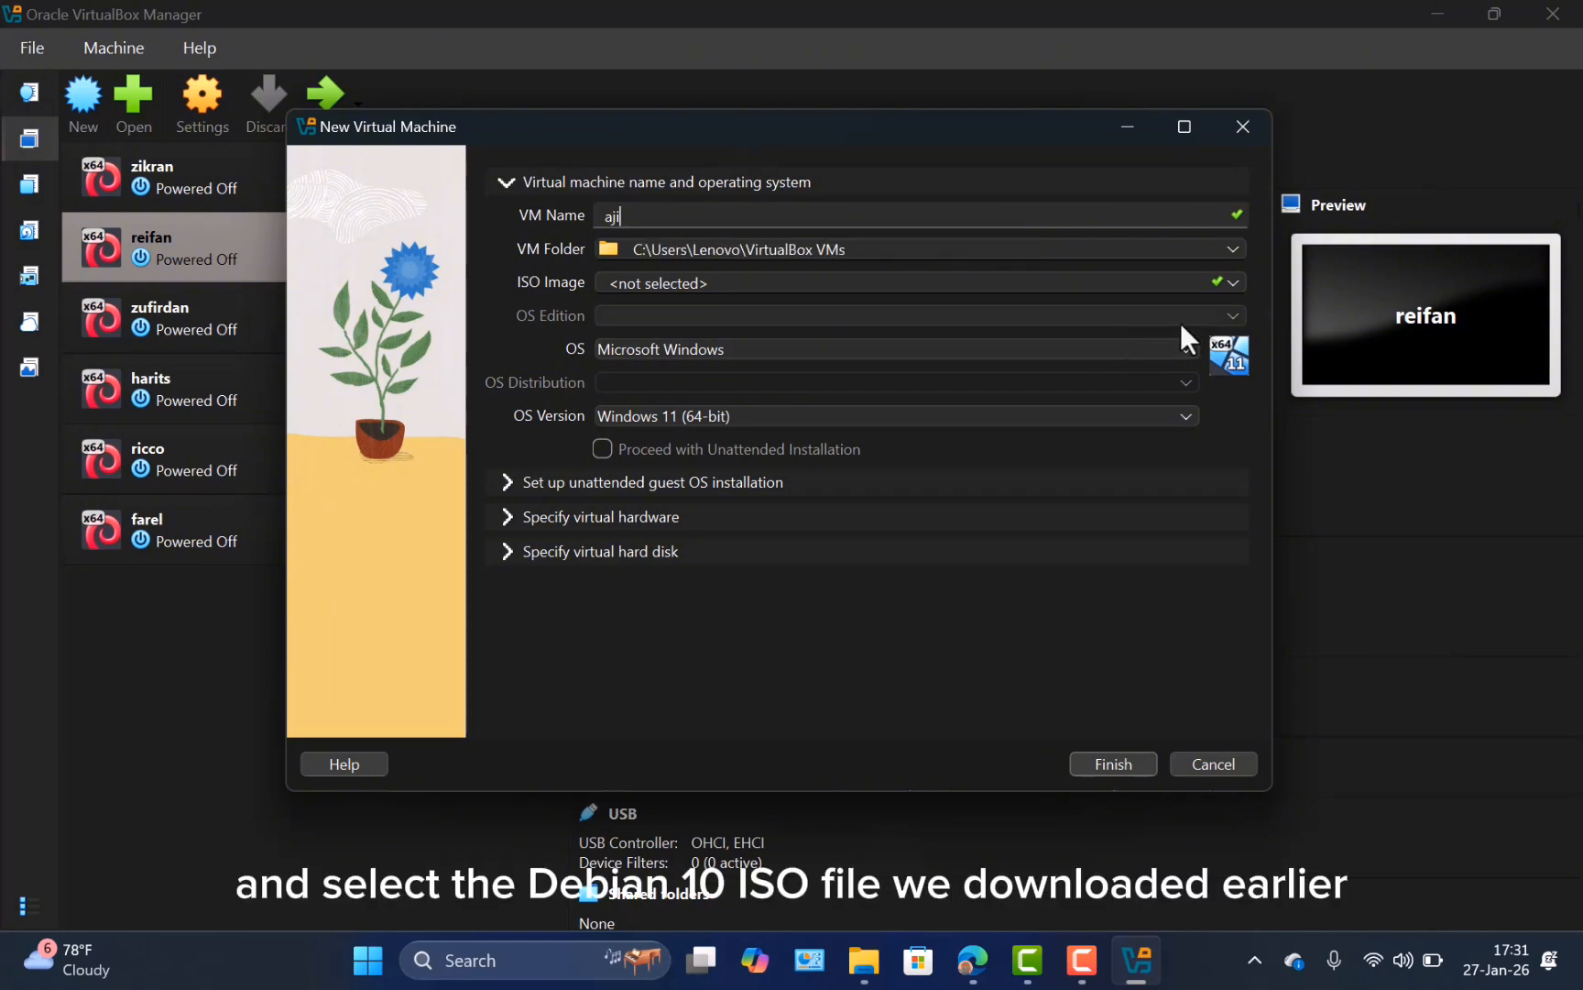
Set the ISO image to D:/tugas/Bahasa Inggris/debian-10.11.0-amd64-DVD-1.iso and turn off unattended installation
{"action": "left_click", "coordinate": [1225, 290]}
{"action": "left_click", "coordinate": [1233, 281]}
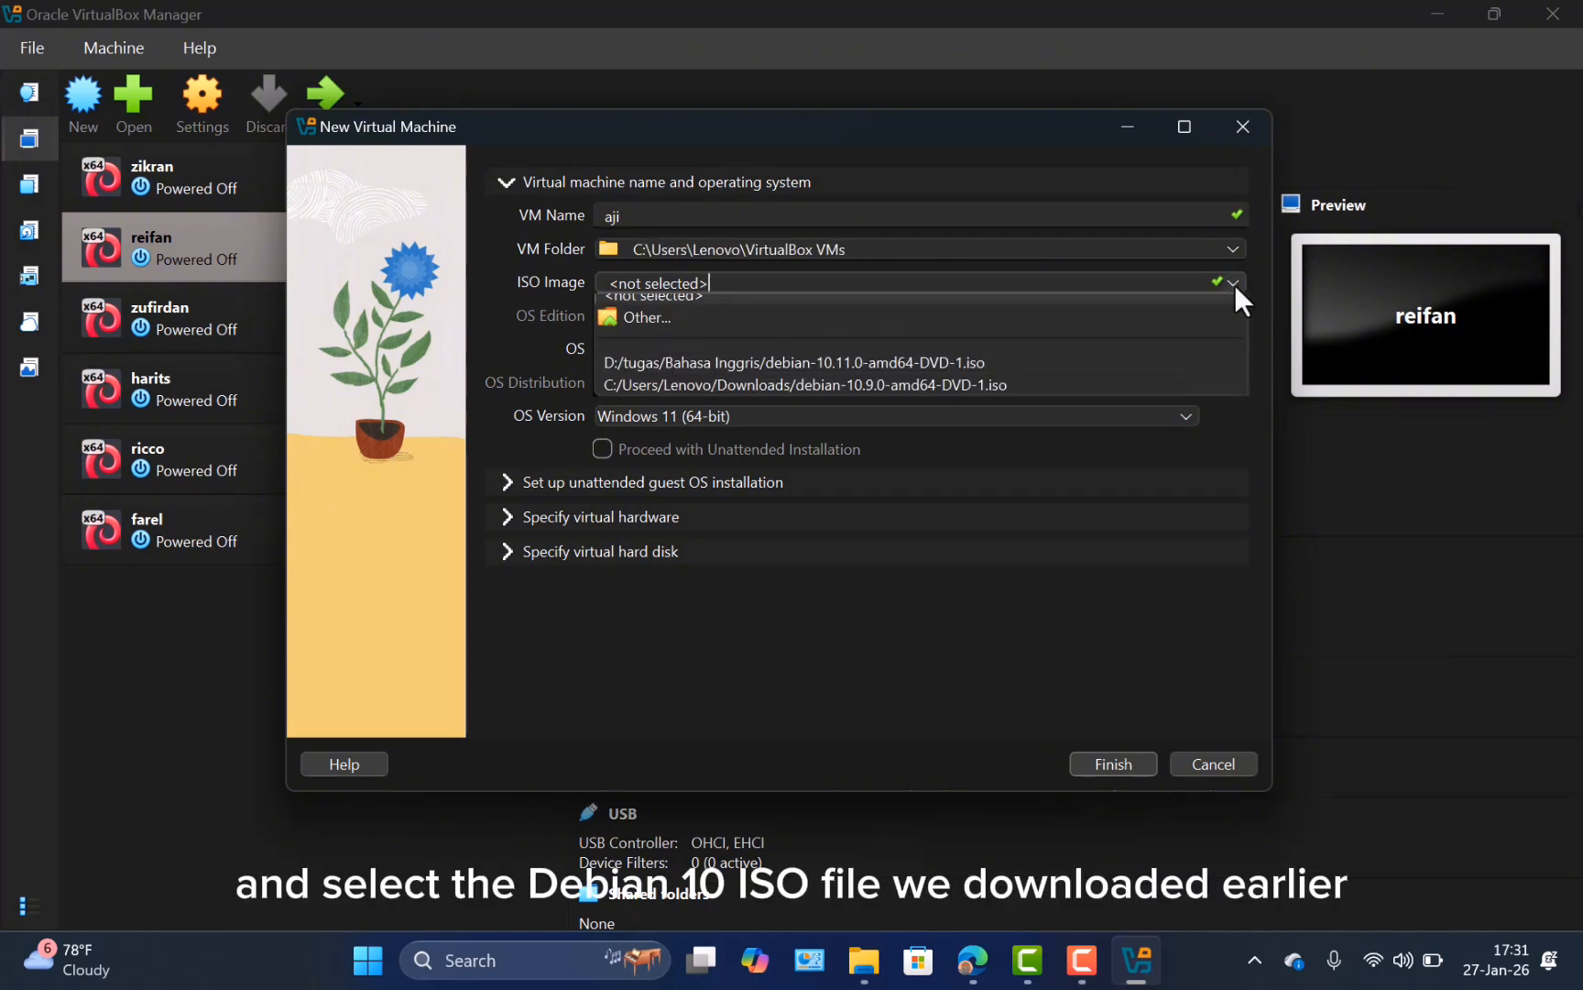
{"action": "left_click", "coordinate": [1044, 373]}
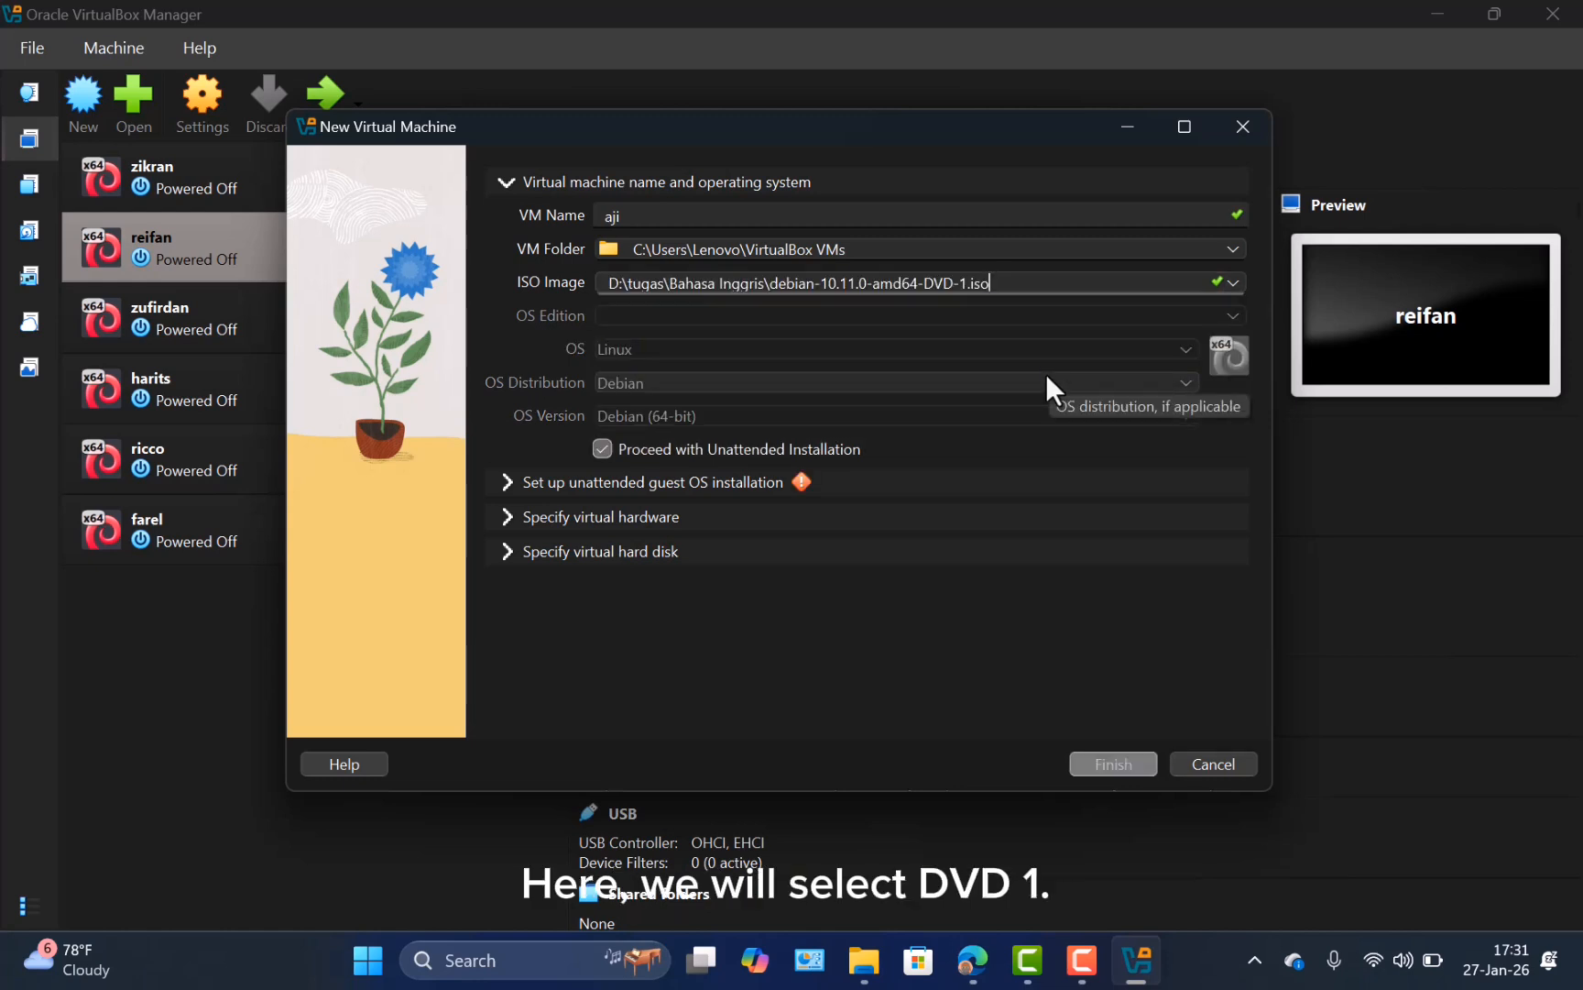
{"action": "left_click", "coordinate": [610, 444]}
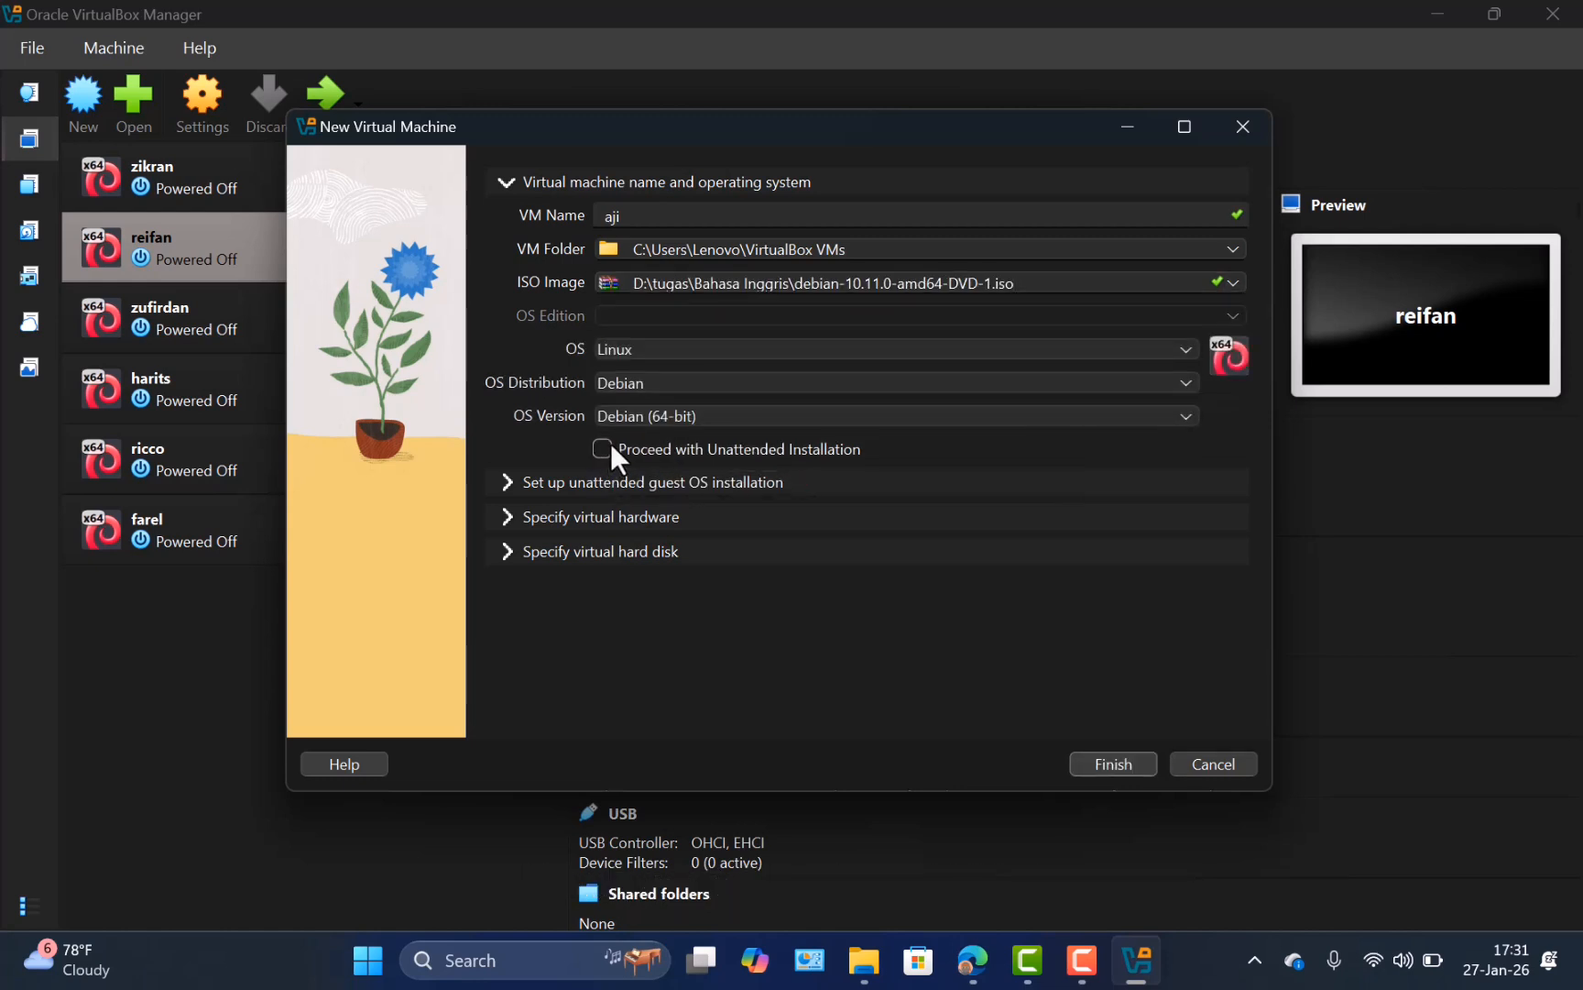
Keep the default virtual hardware, set the new virtual hard disk's size to 10 GB and create the virtual machine
{"action": "left_click", "coordinate": [614, 524]}
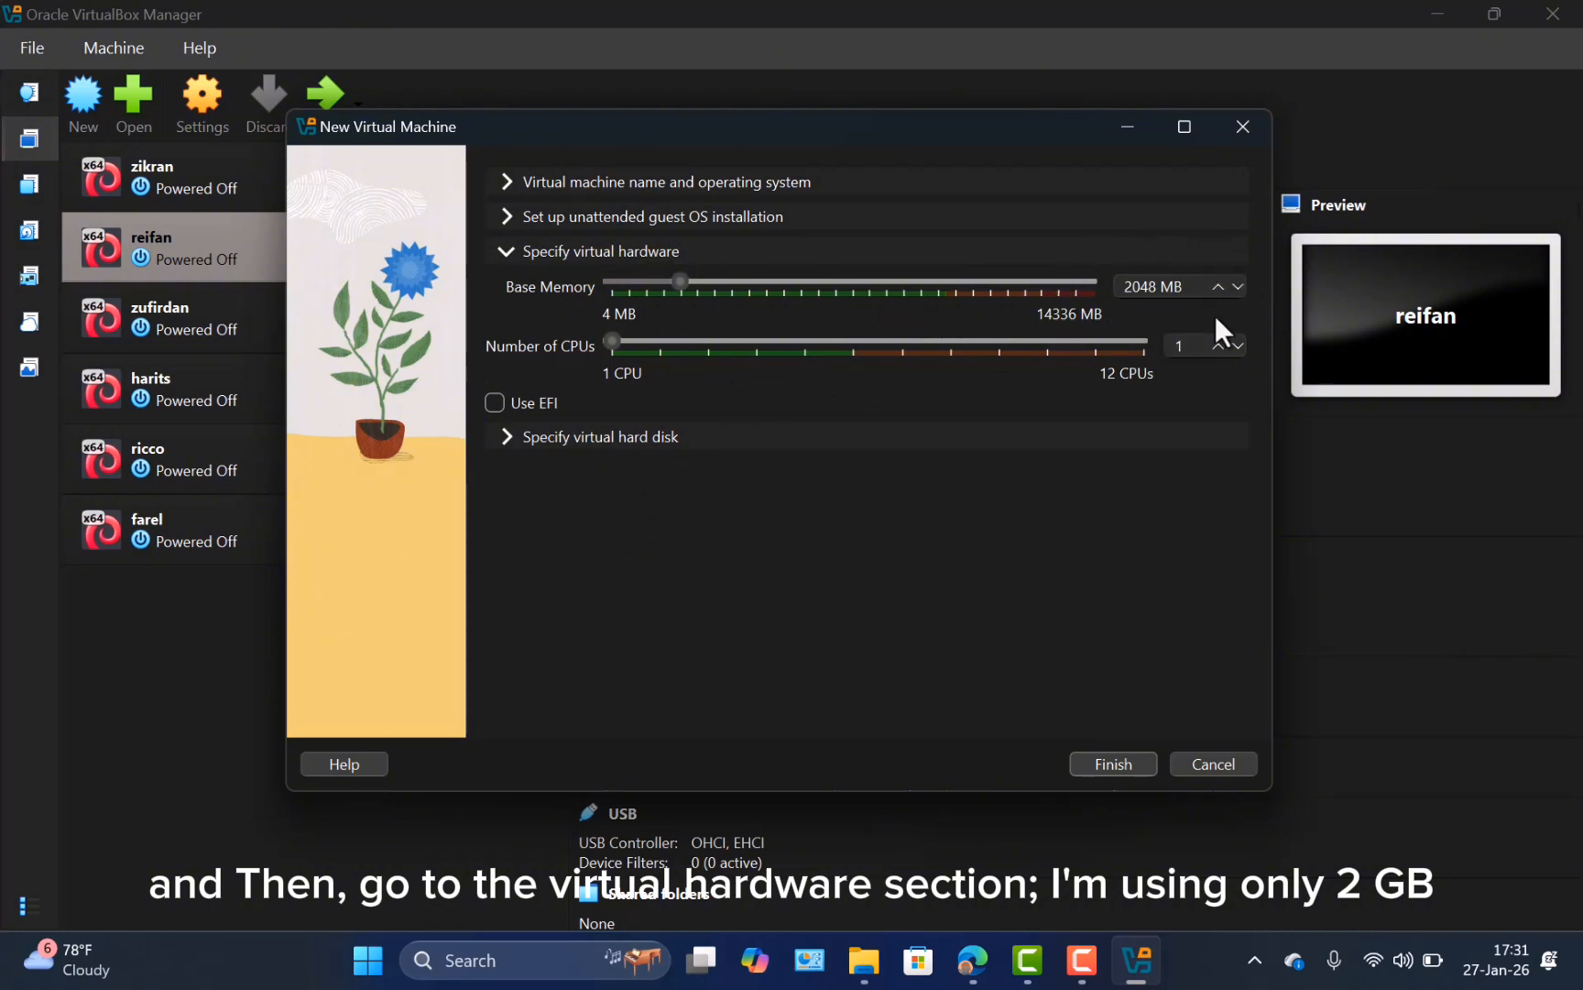
{"action": "left_click", "coordinate": [1036, 431]}
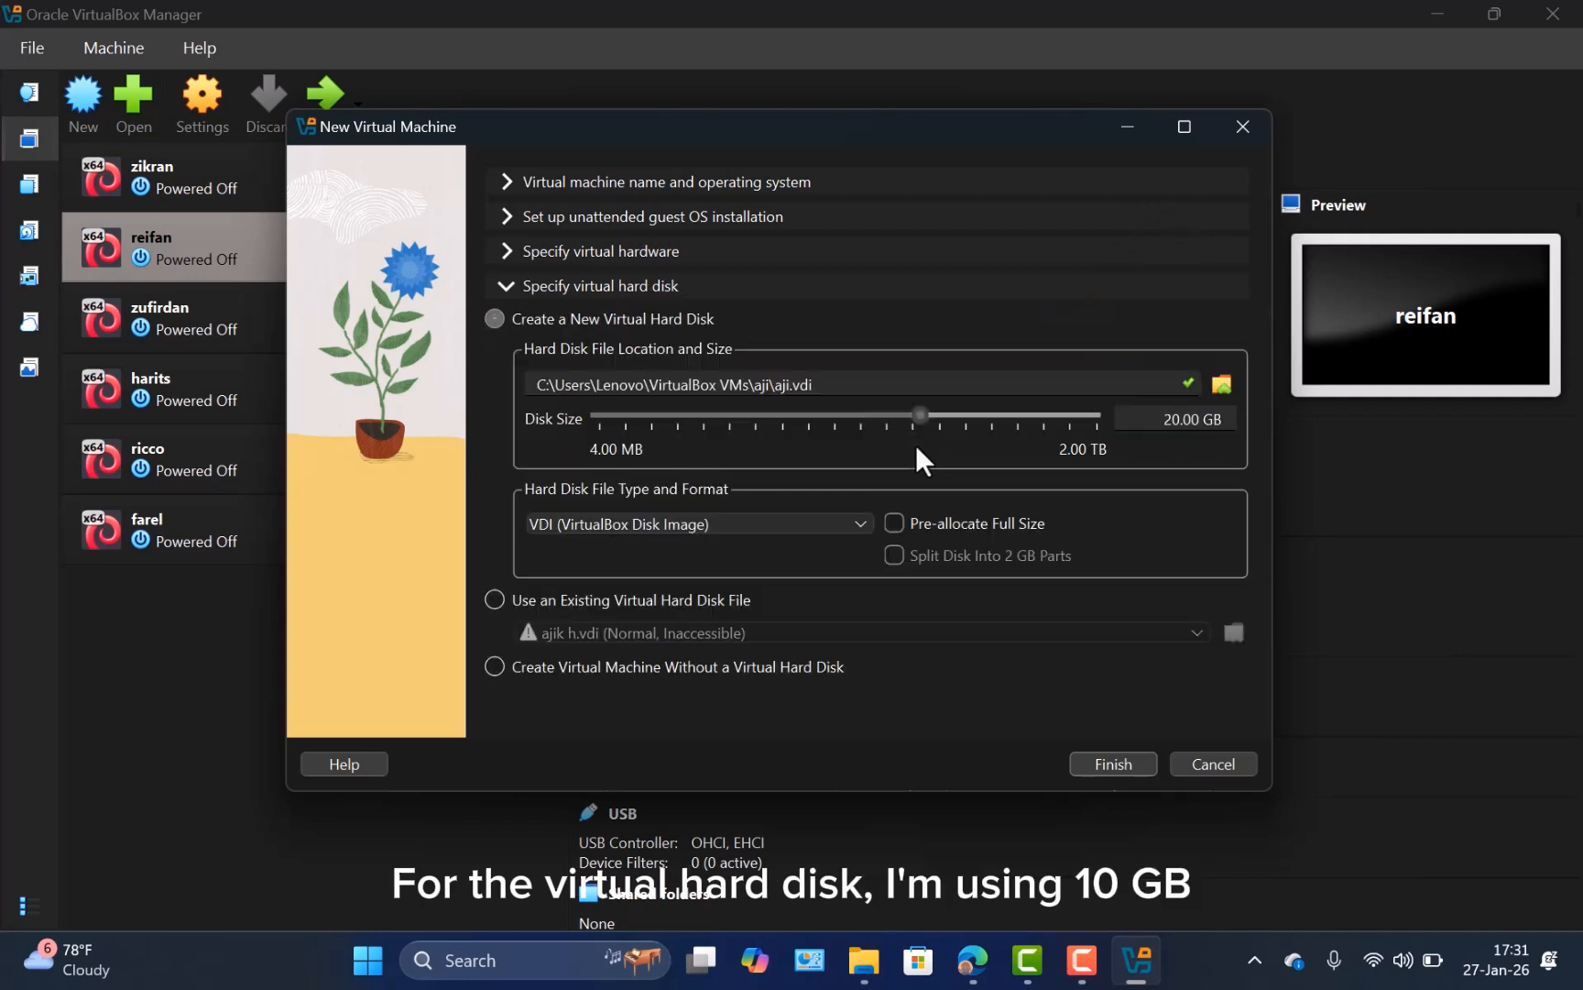
{"action": "left_click", "coordinate": [1168, 418]}
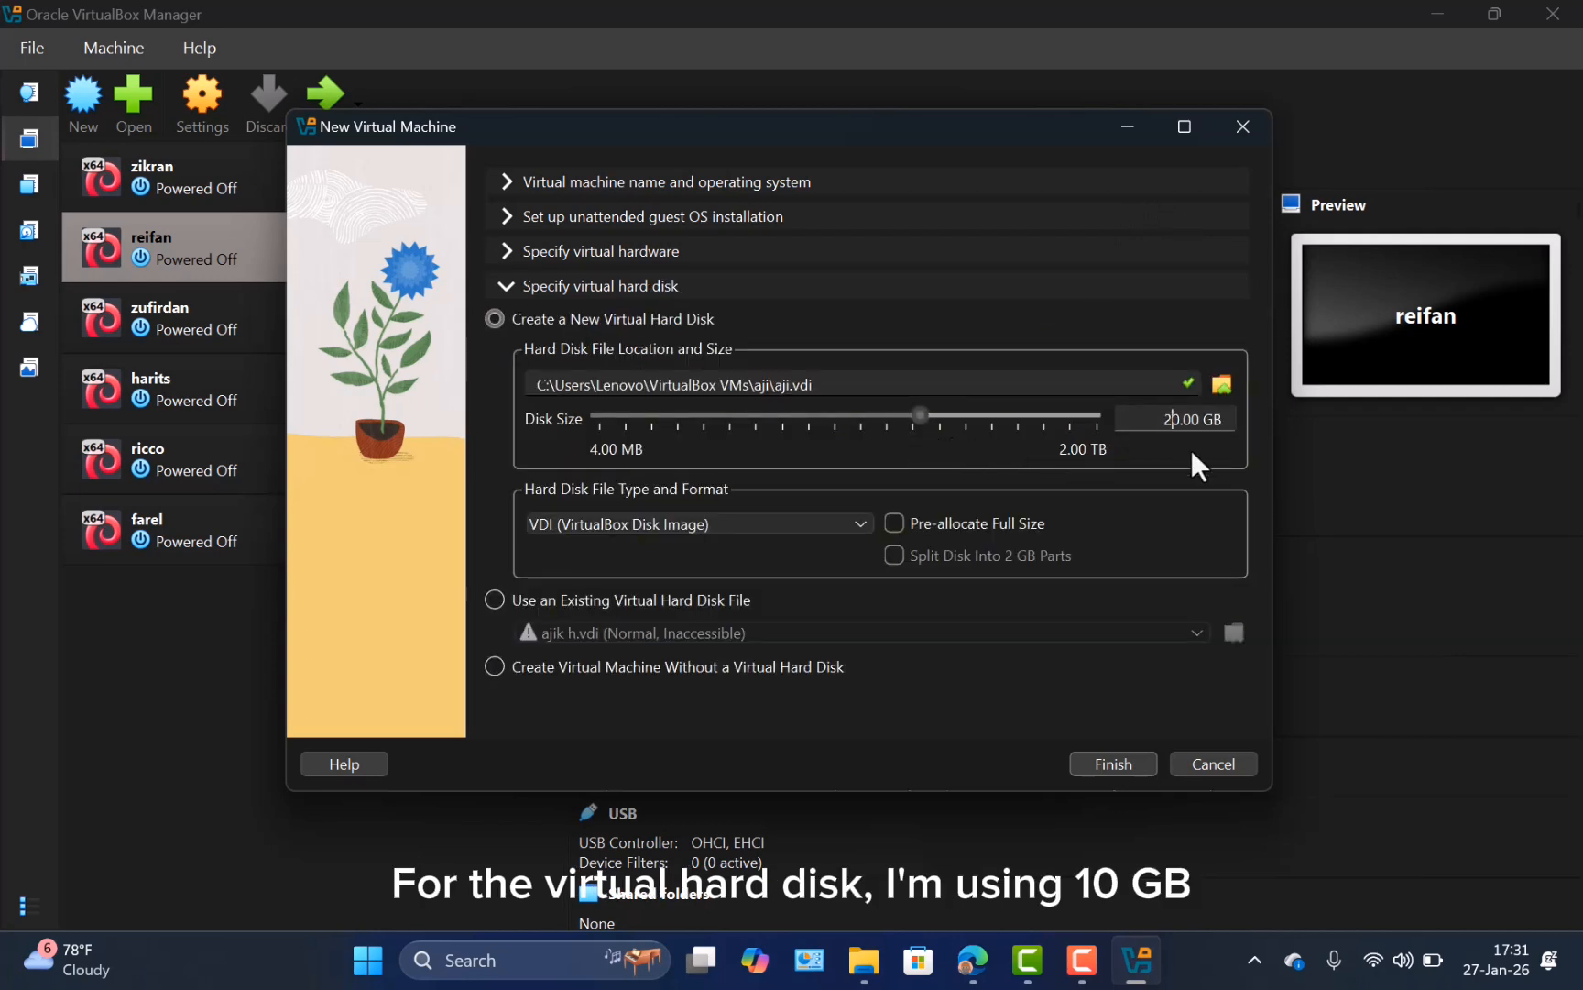
{"action": "key", "text": "BackSpace"}
{"action": "type", "text": "1"}
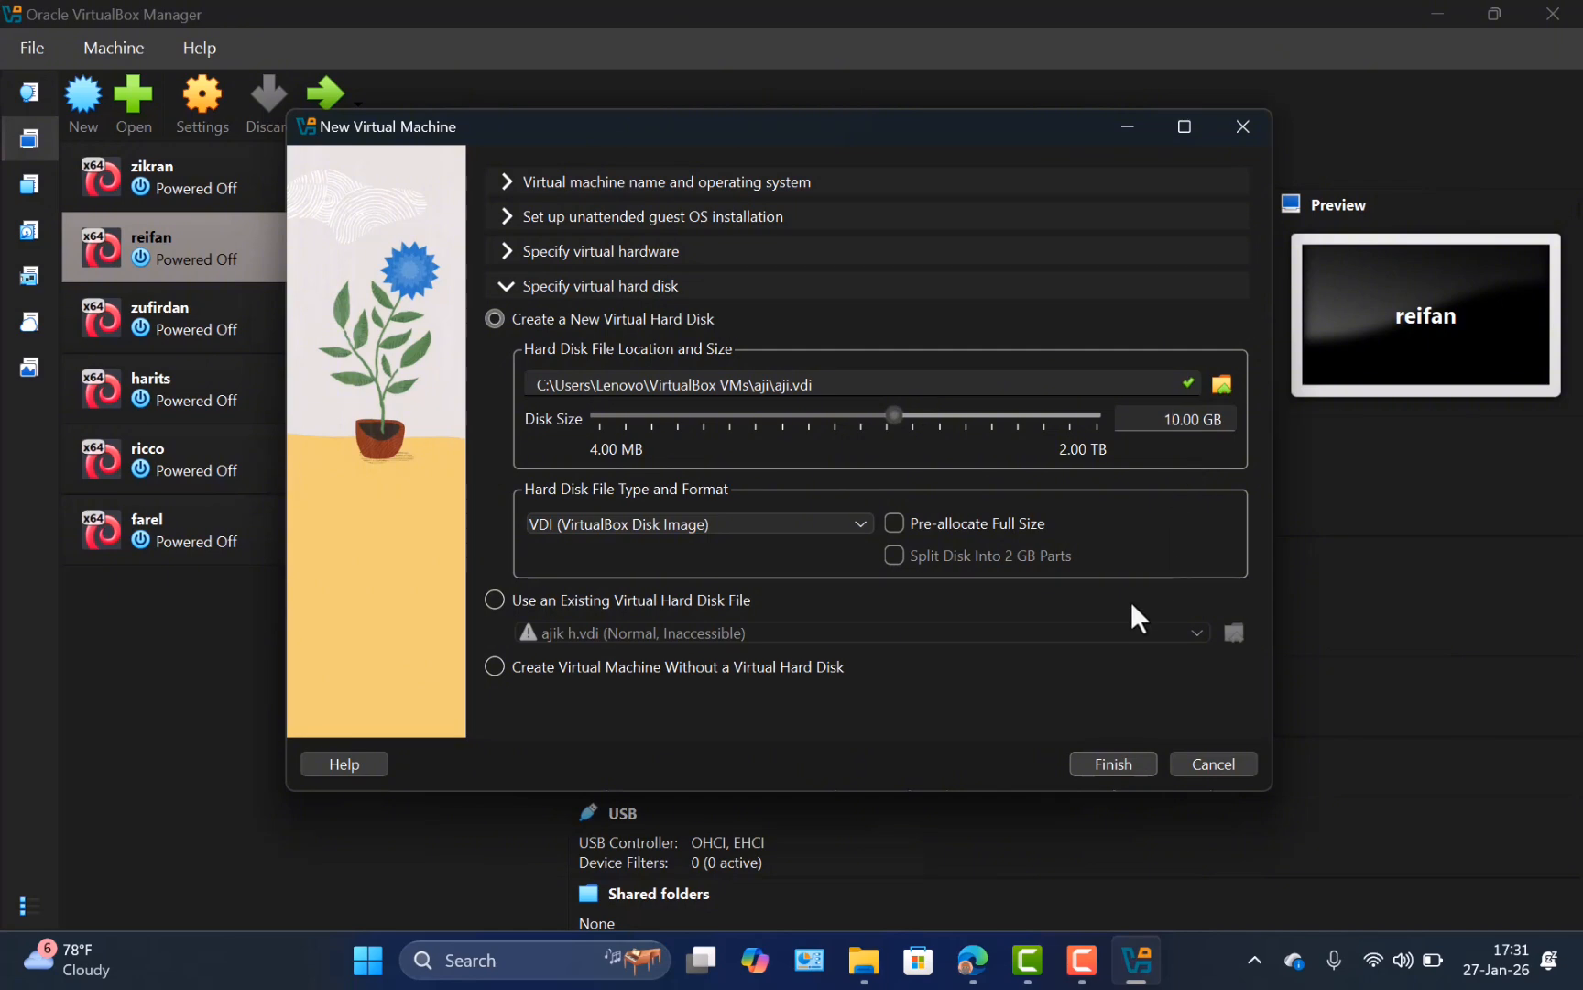
{"action": "left_click", "coordinate": [1124, 771]}
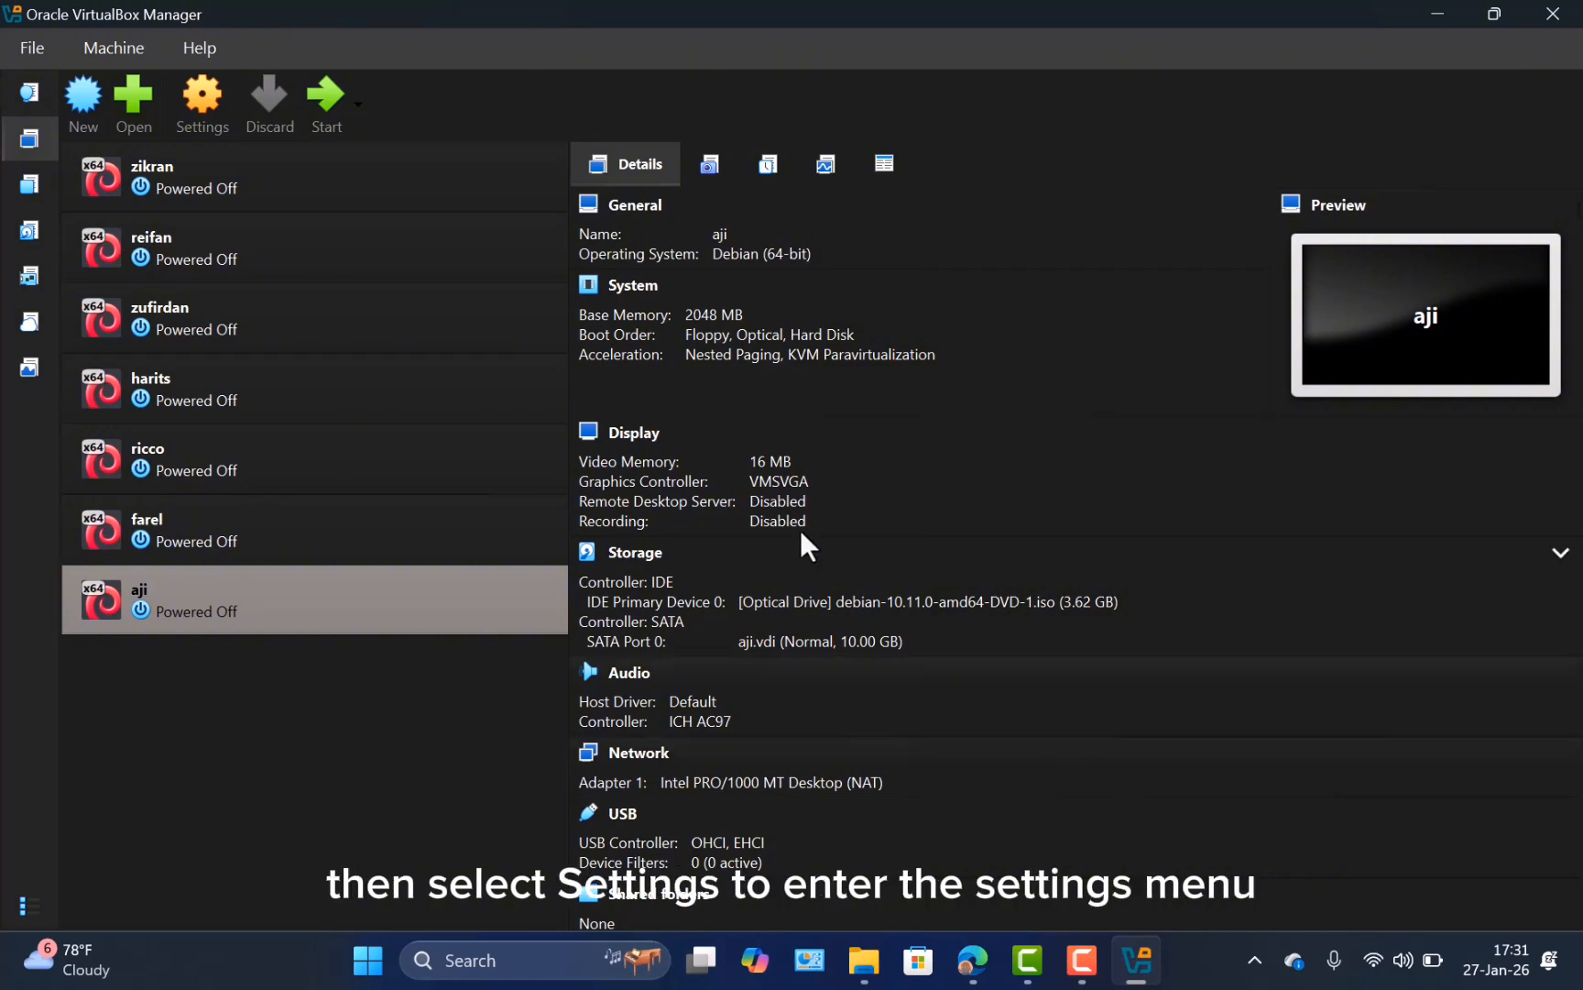
Open the new virtual machine's settings and move Optical above Floppy in the boot device order
{"action": "left_click", "coordinate": [199, 117]}
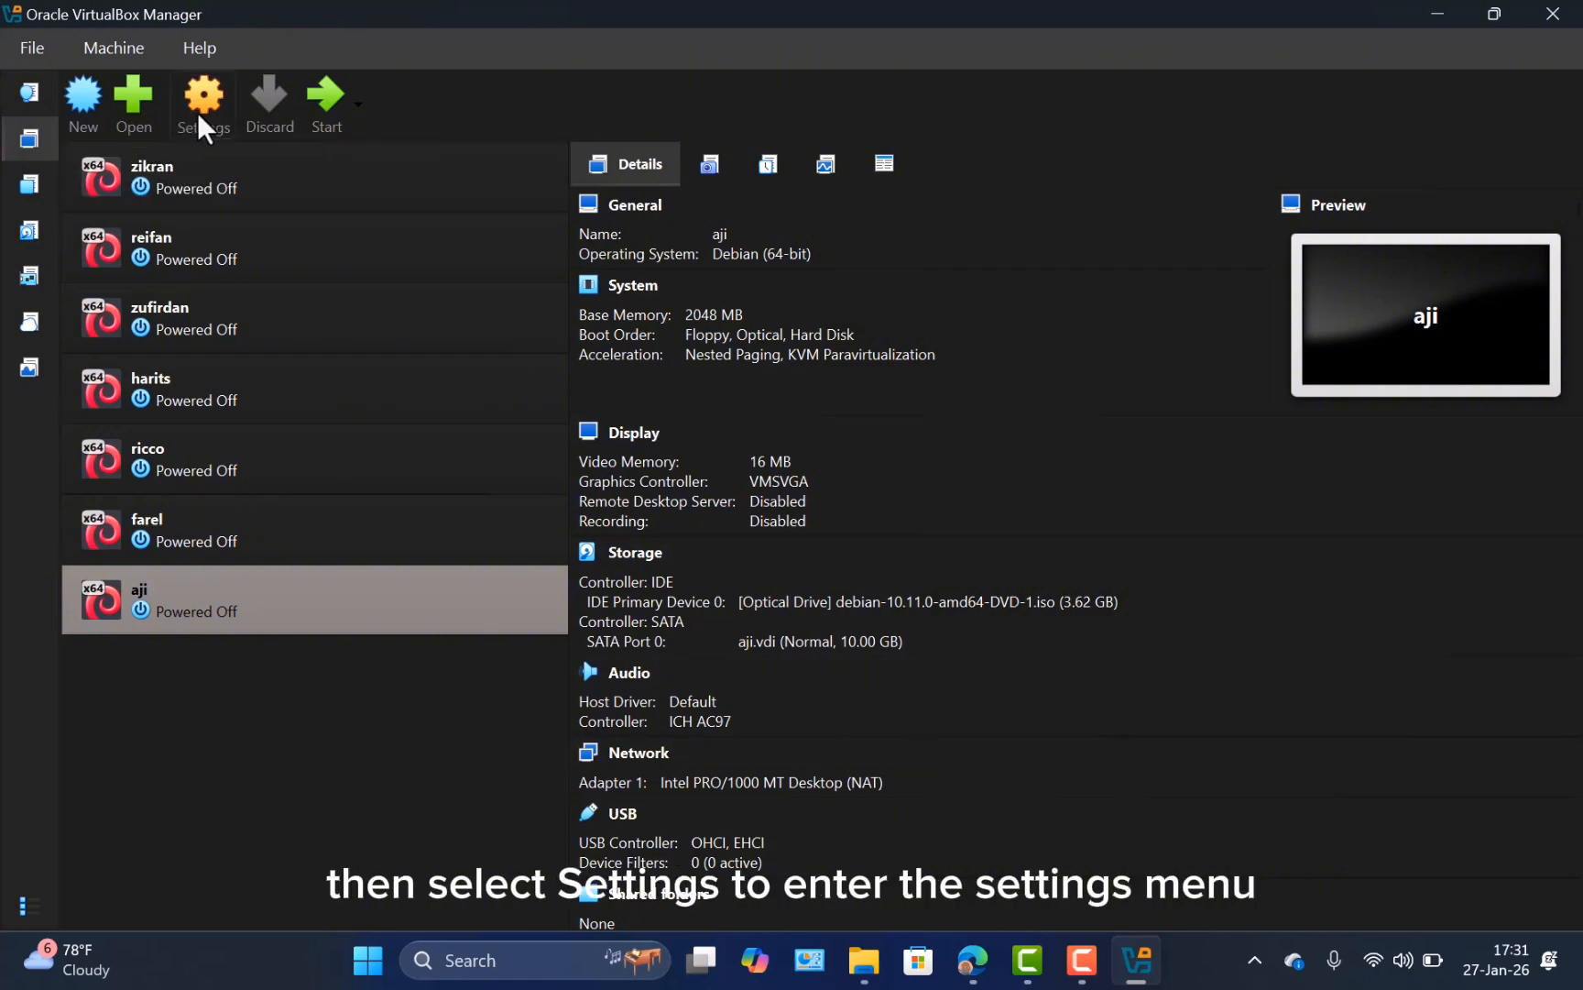
{"action": "left_click", "coordinate": [200, 117]}
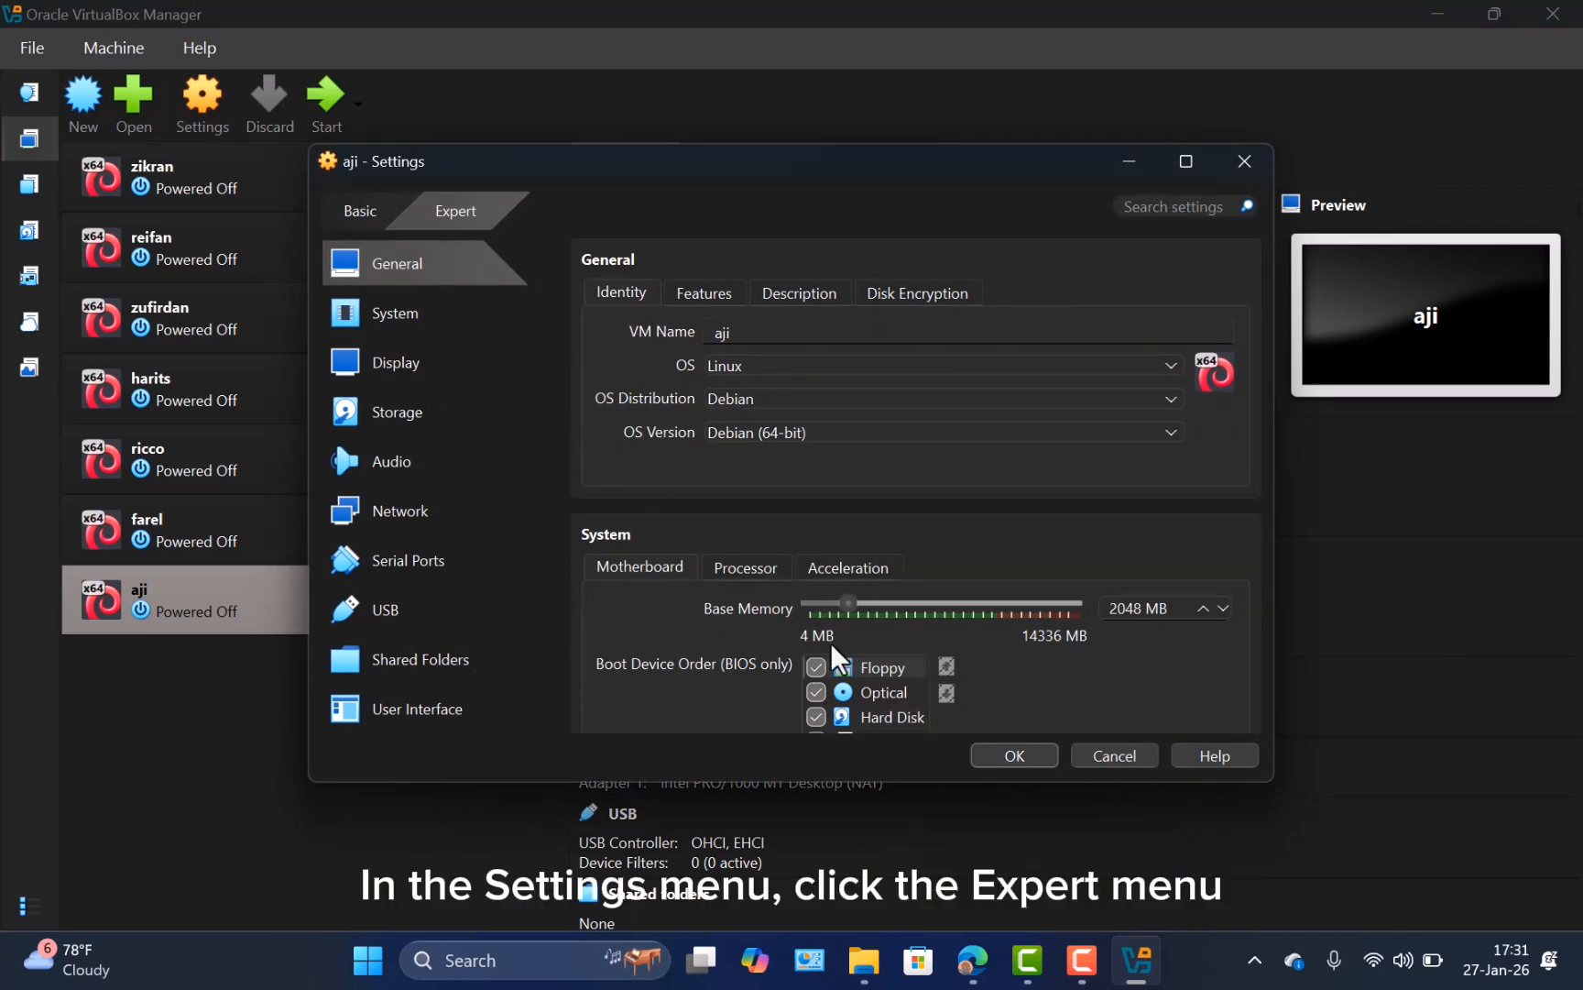
{"action": "mouse_move", "coordinate": [859, 695]}
{"action": "left_mouse_down"}
{"action": "mouse_move", "coordinate": [862, 673]}
{"action": "mouse_move", "coordinate": [836, 669]}
{"action": "mouse_move", "coordinate": [872, 669]}
{"action": "left_mouse_up"}
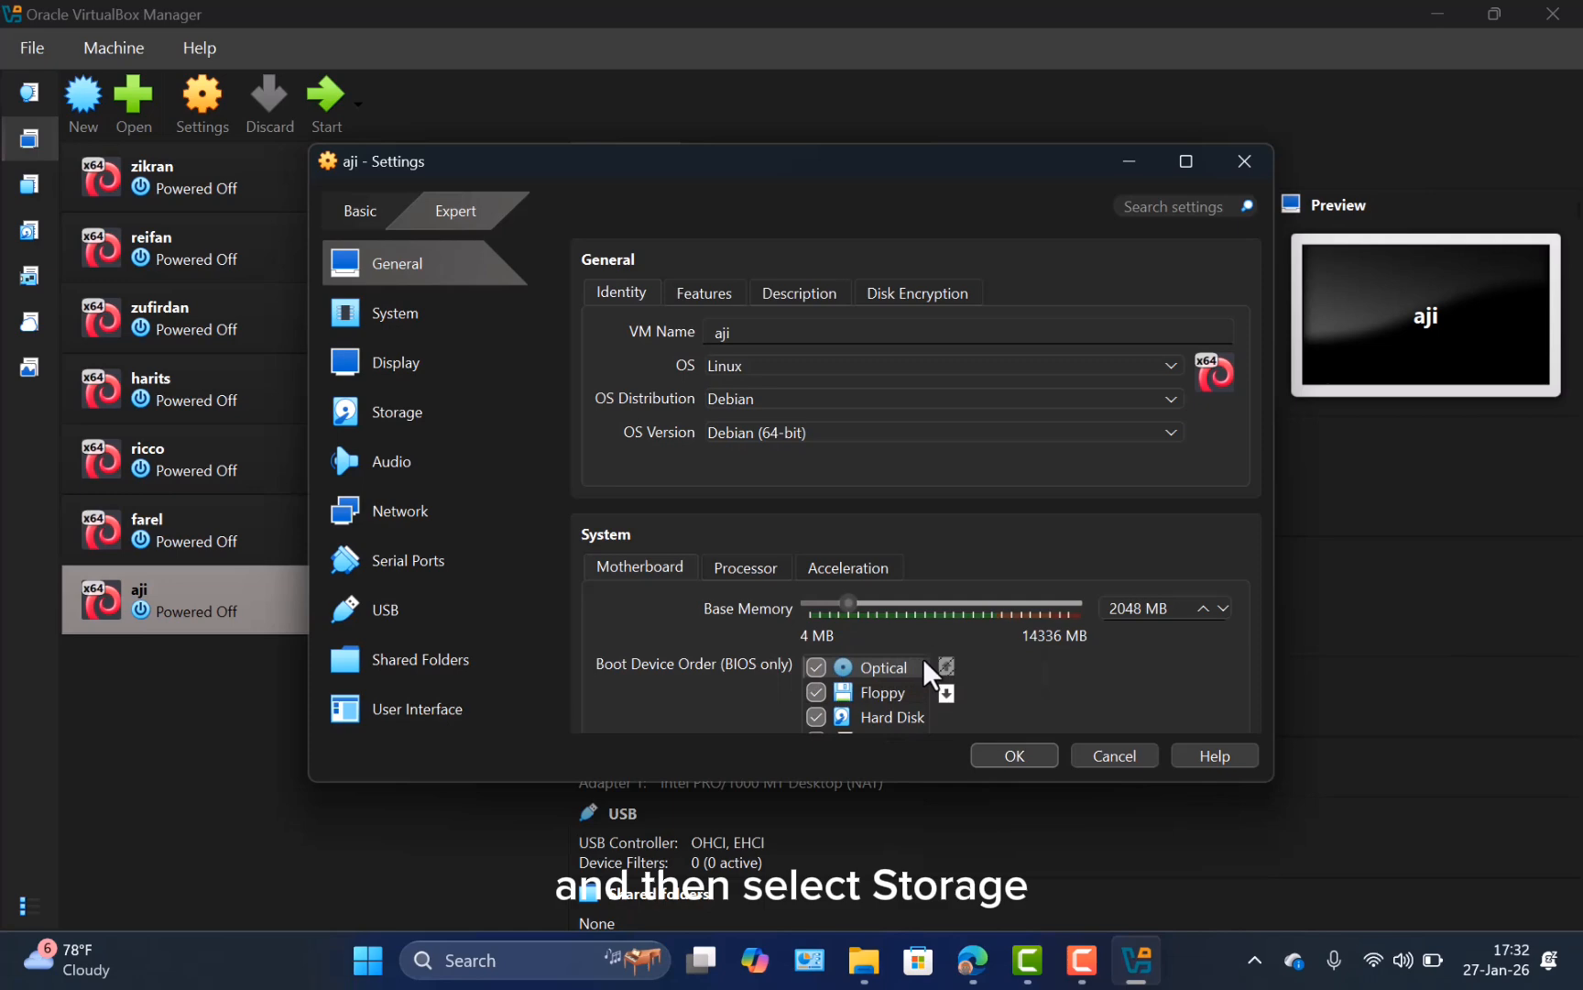
Attach network Adapter 1 to the Host-only Adapter with promiscuous mode Allow All, check the storage devices and save the settings
{"action": "left_click", "coordinate": [457, 522]}
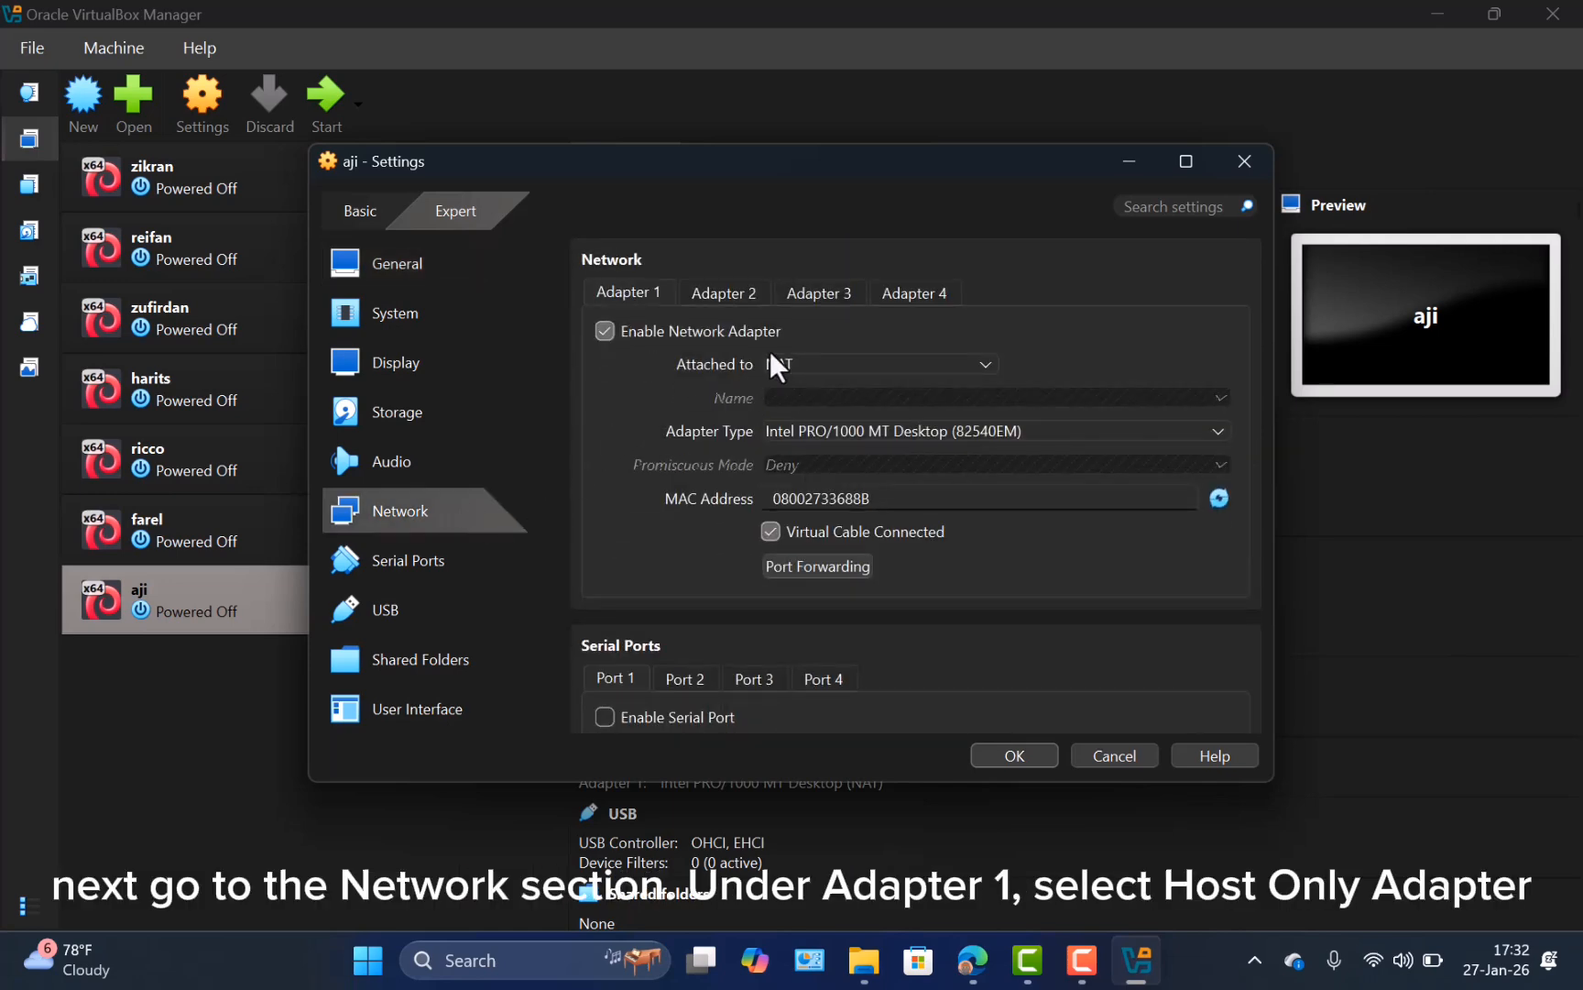
{"action": "left_click", "coordinate": [776, 366]}
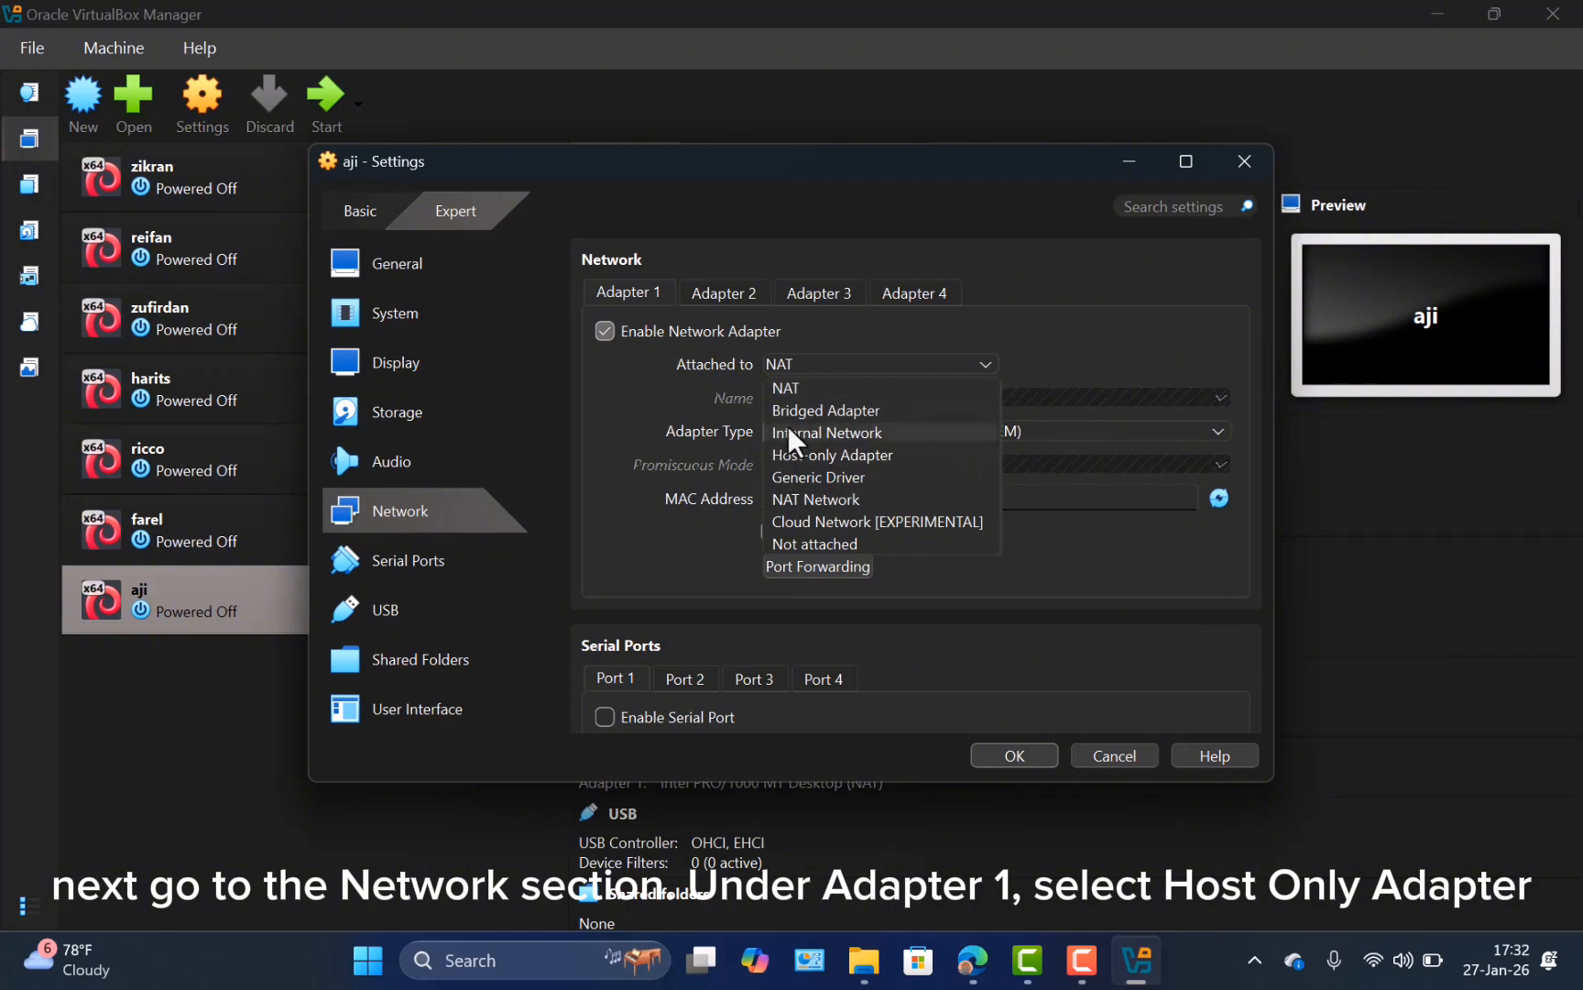
{"action": "left_click", "coordinate": [795, 453]}
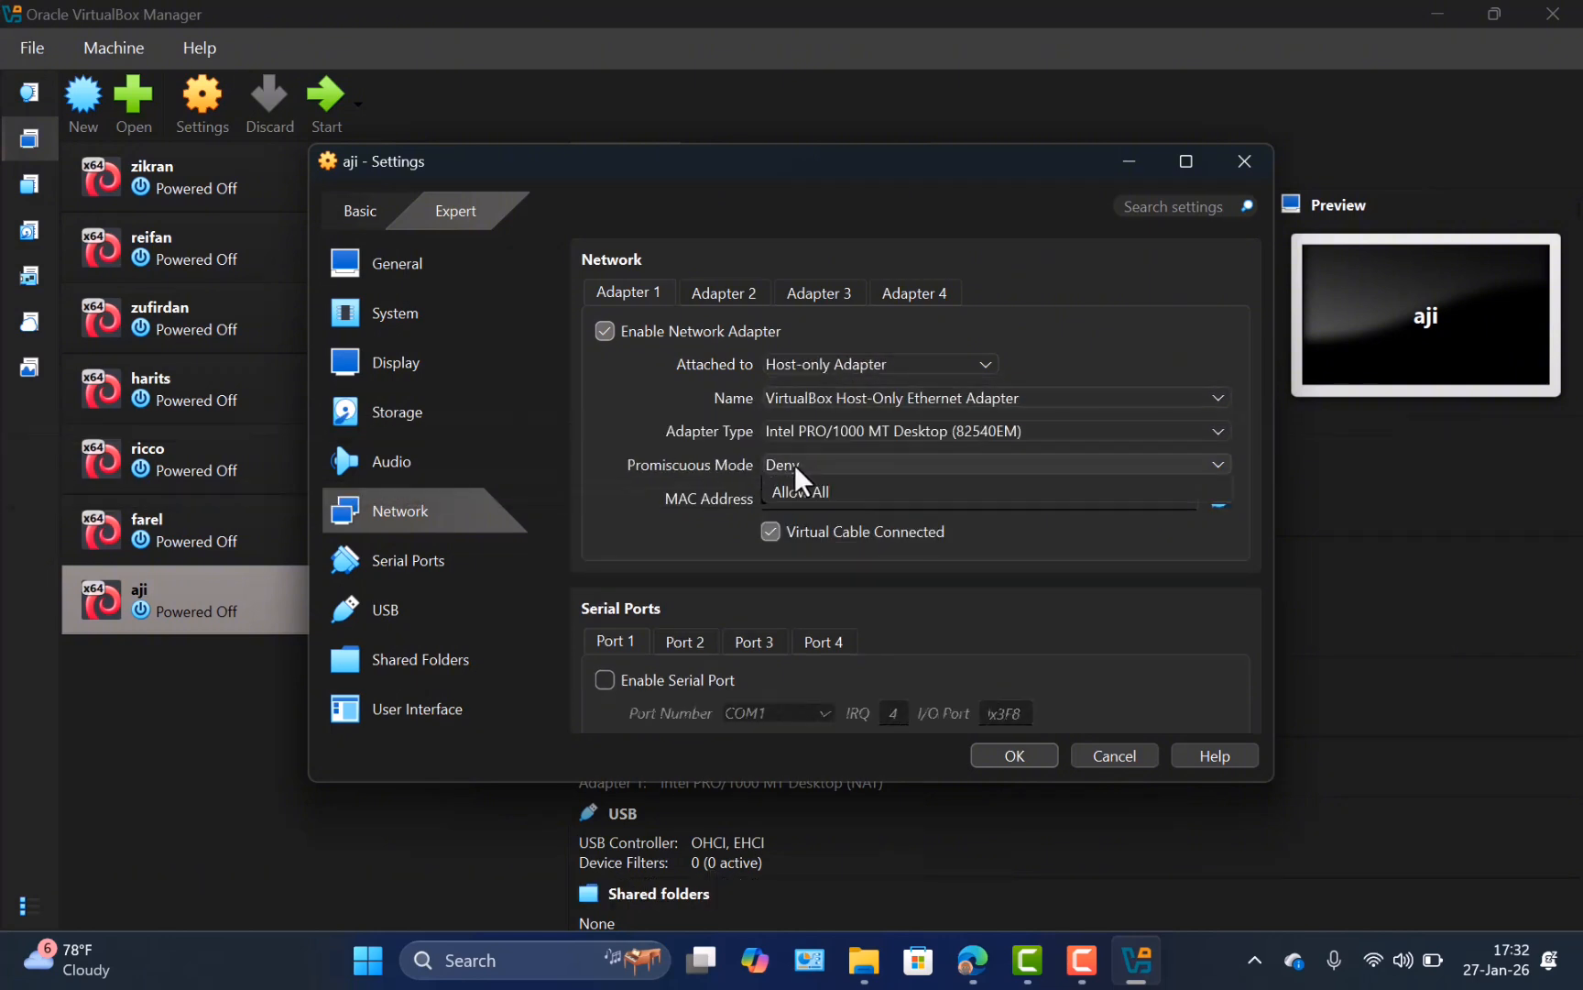
{"action": "left_click", "coordinate": [797, 467]}
{"action": "left_click", "coordinate": [801, 533]}
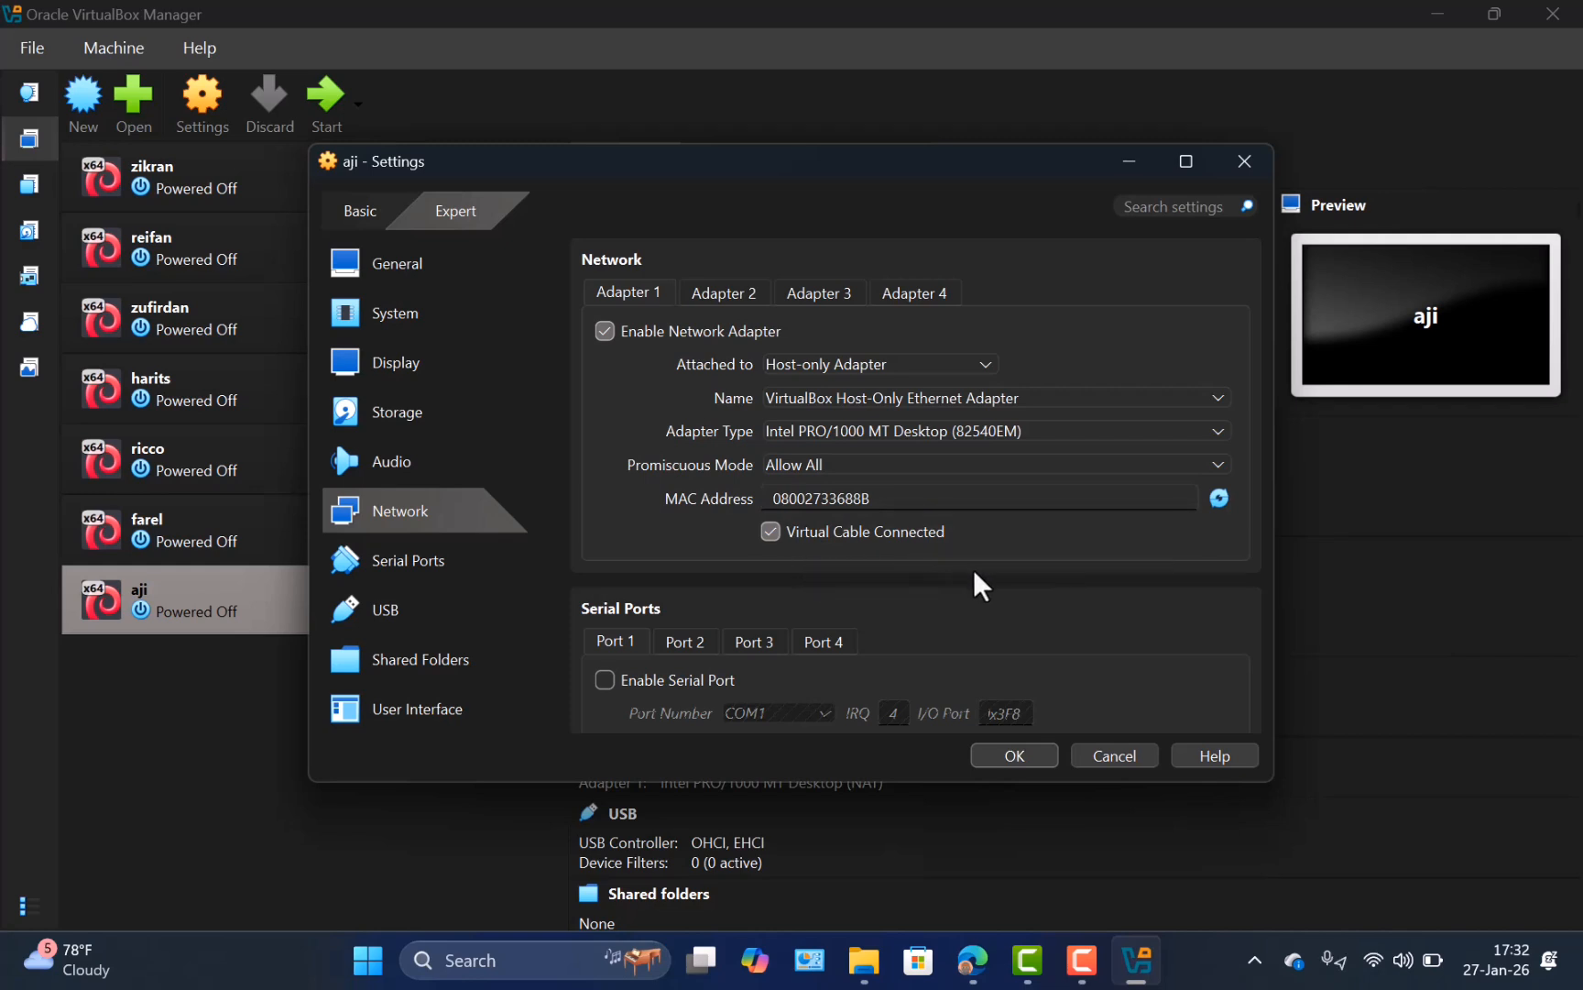
{"action": "left_click", "coordinate": [401, 417]}
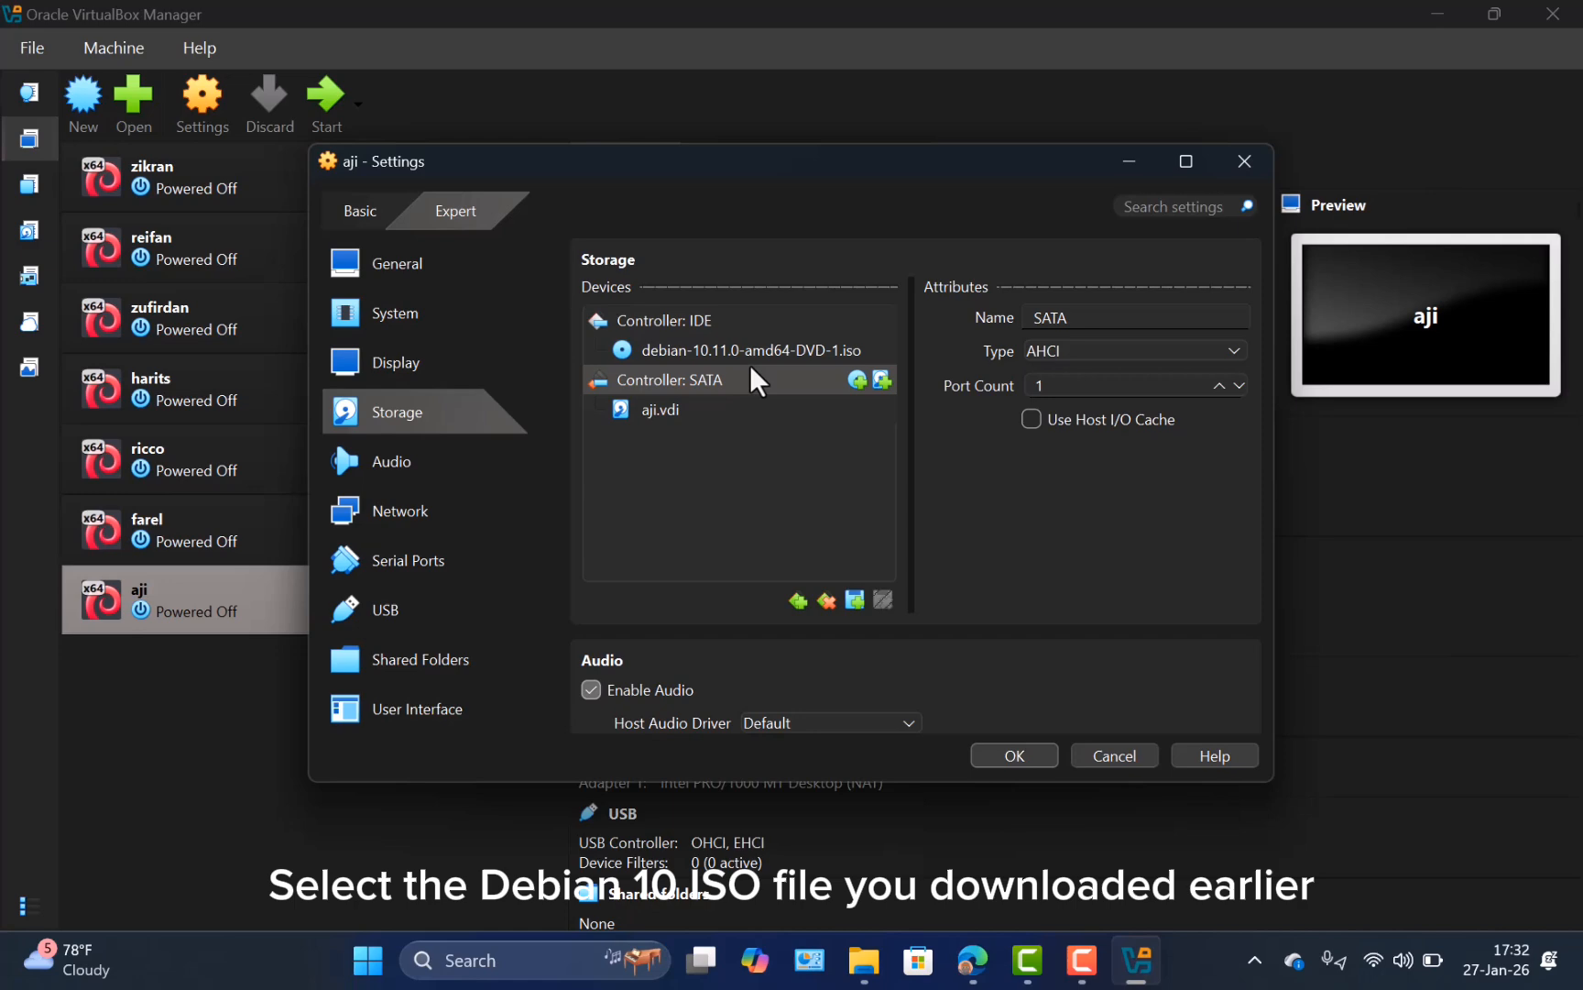
{"action": "left_click", "coordinate": [1019, 761]}
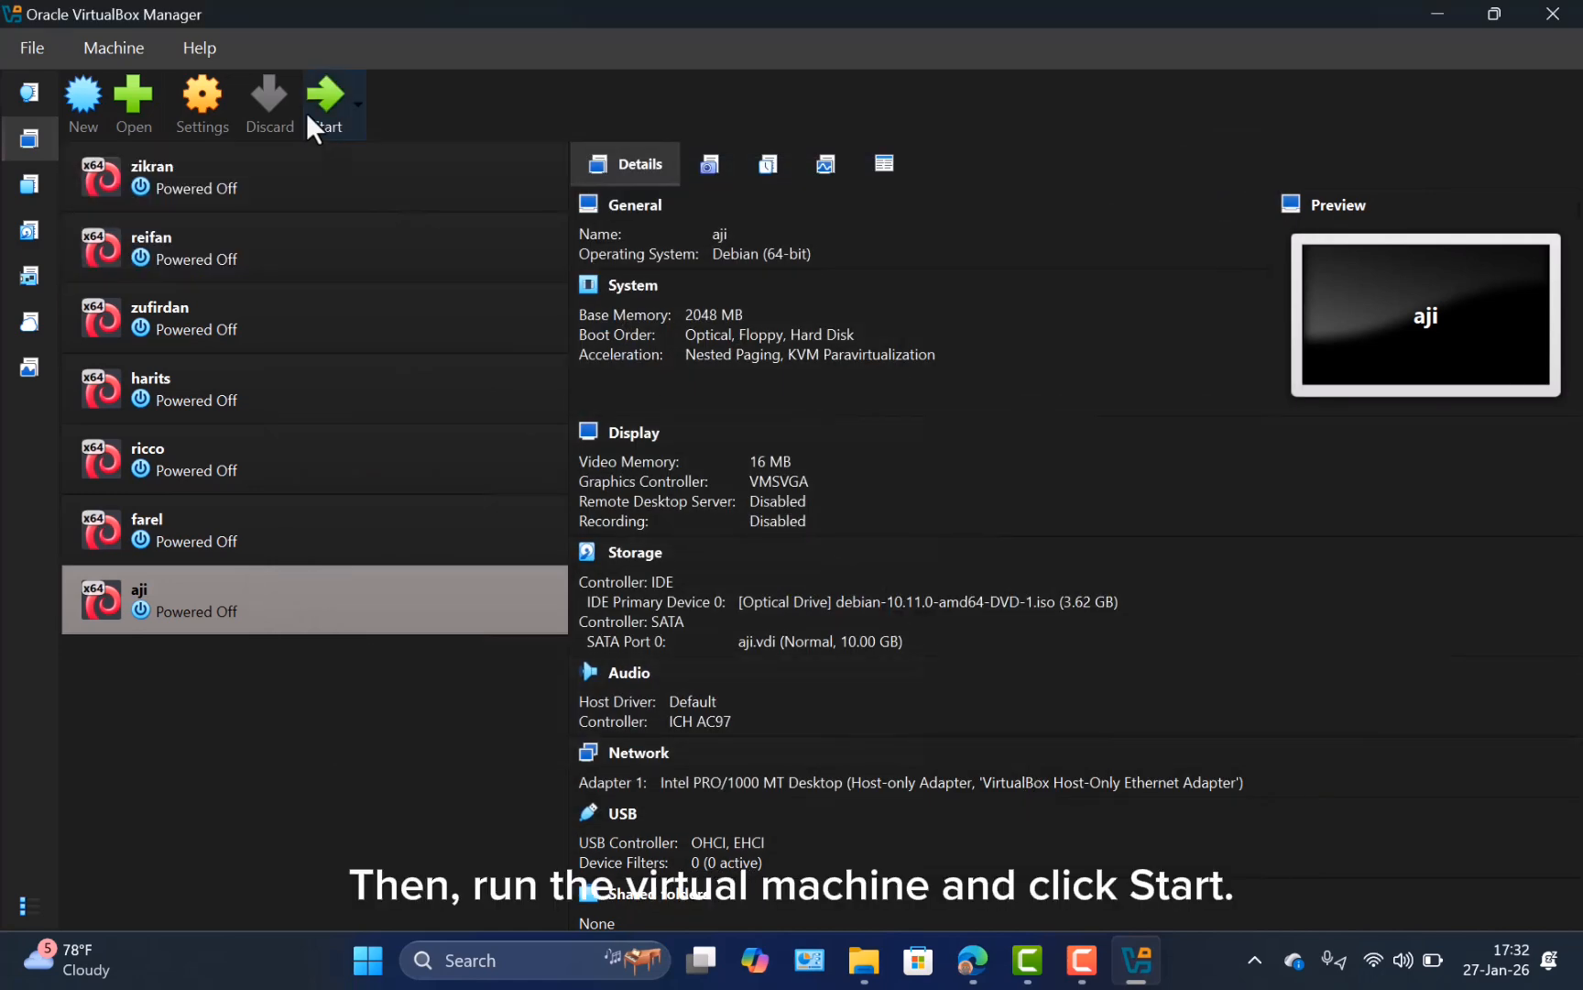
Start the new virtual machine, maximize its window and launch the text-mode Install from the Debian installer menu
{"action": "left_click", "coordinate": [308, 117]}
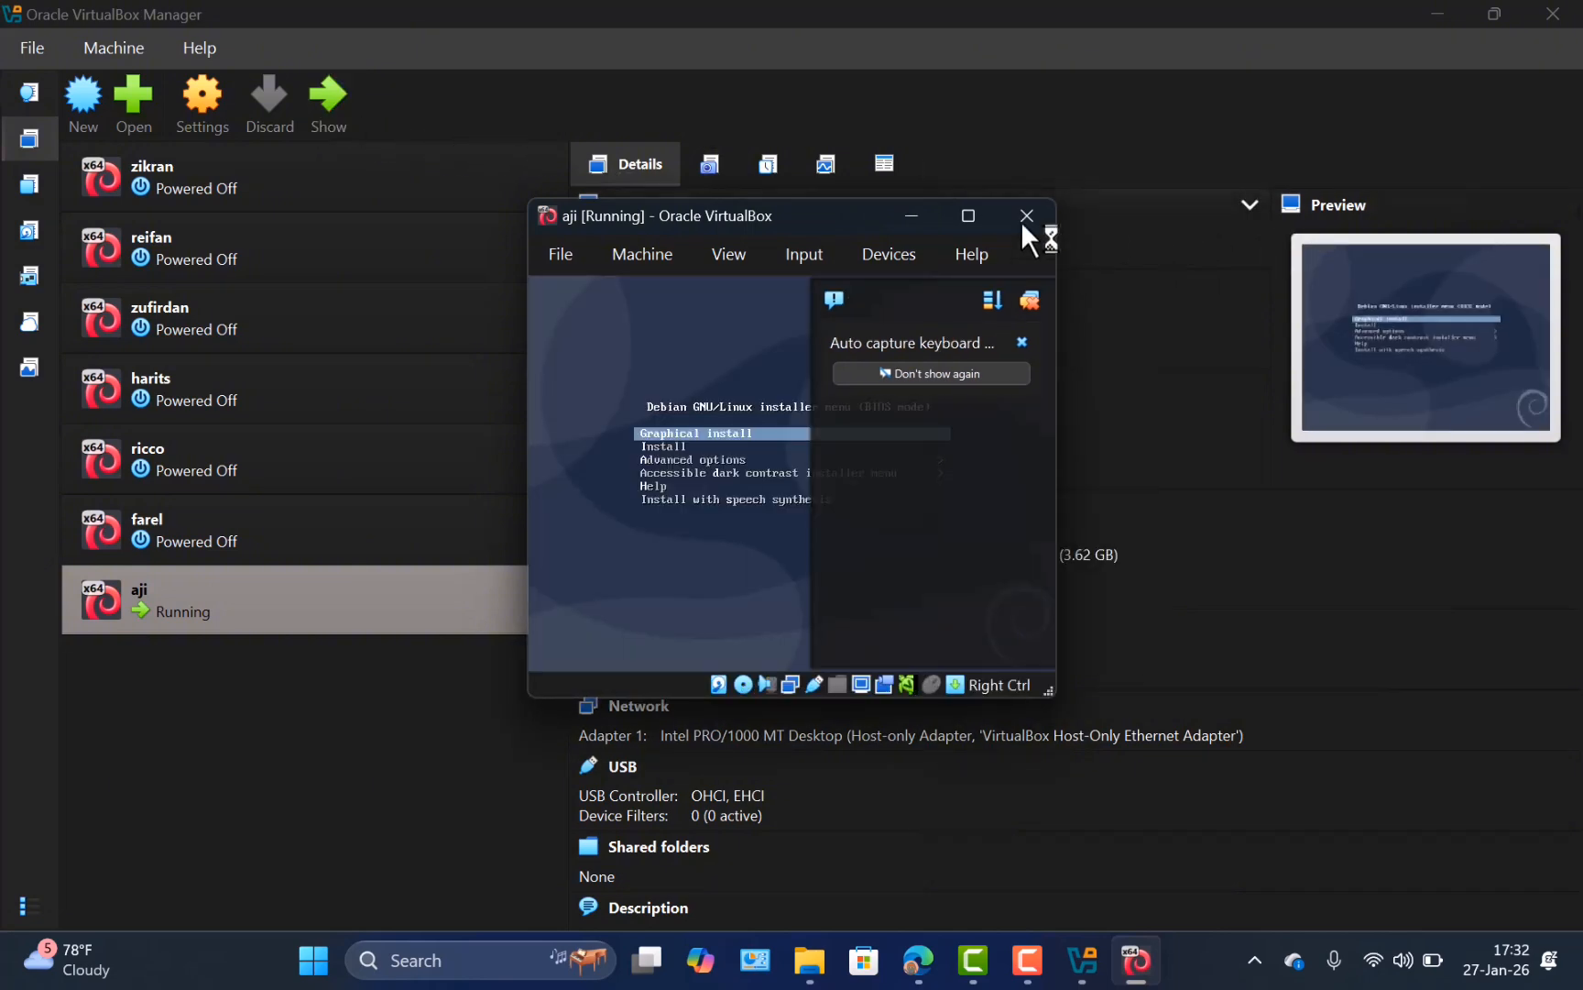
{"action": "left_click", "coordinate": [967, 215]}
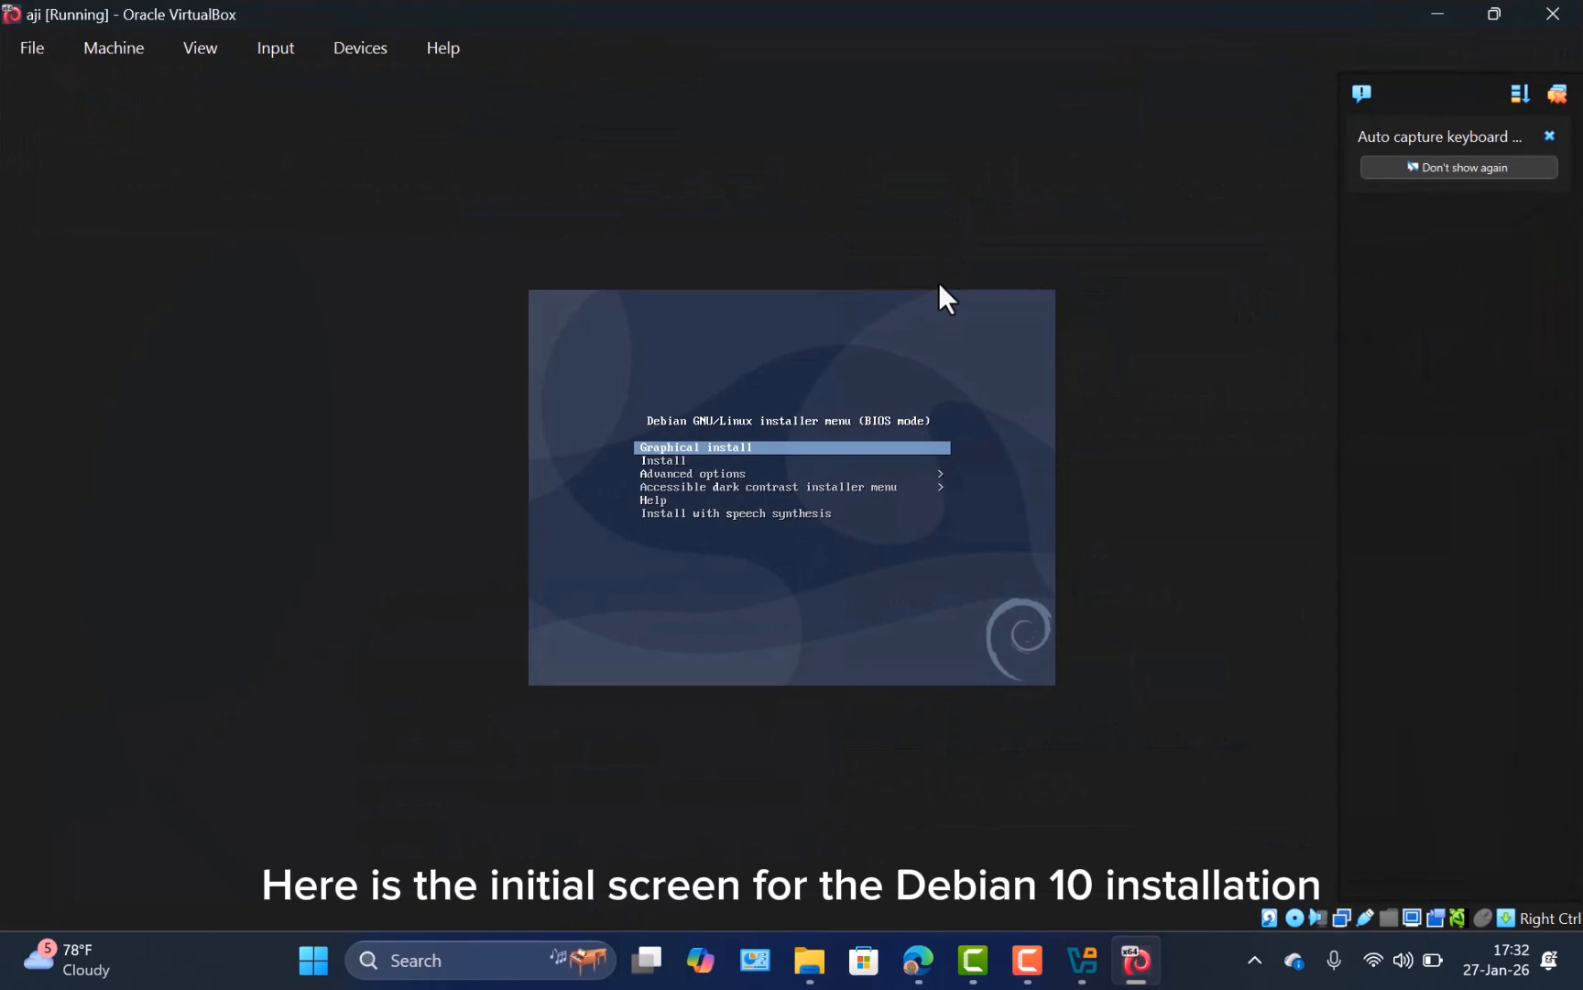
{"action": "key", "text": "Down"}
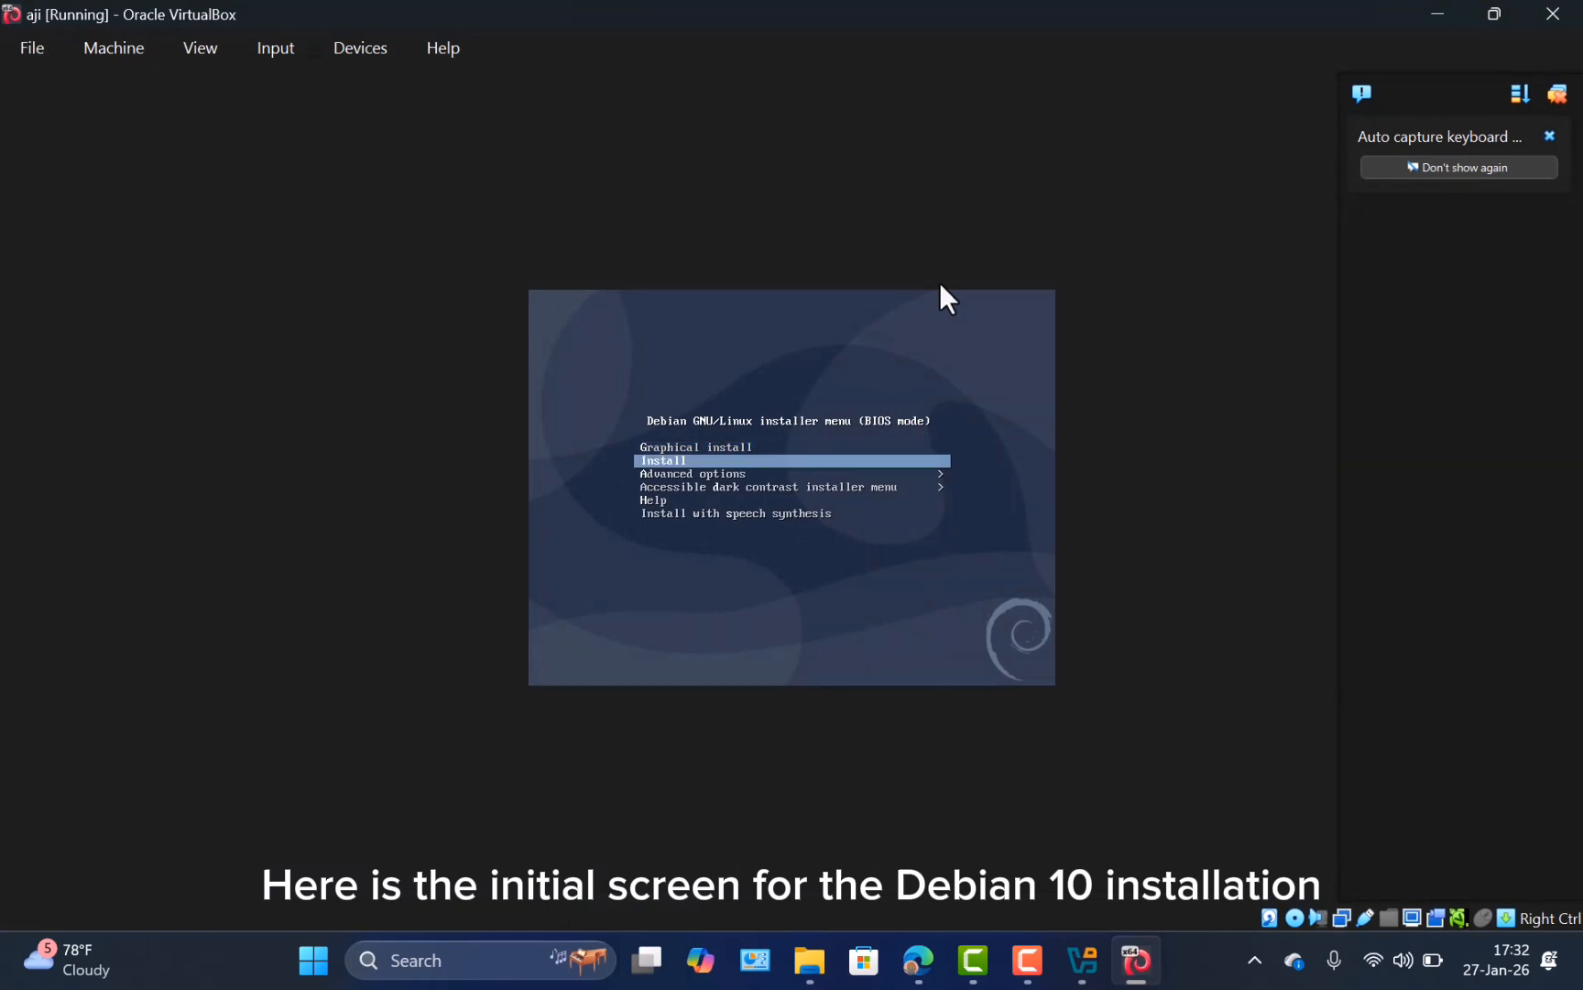
{"action": "key", "text": "Return"}
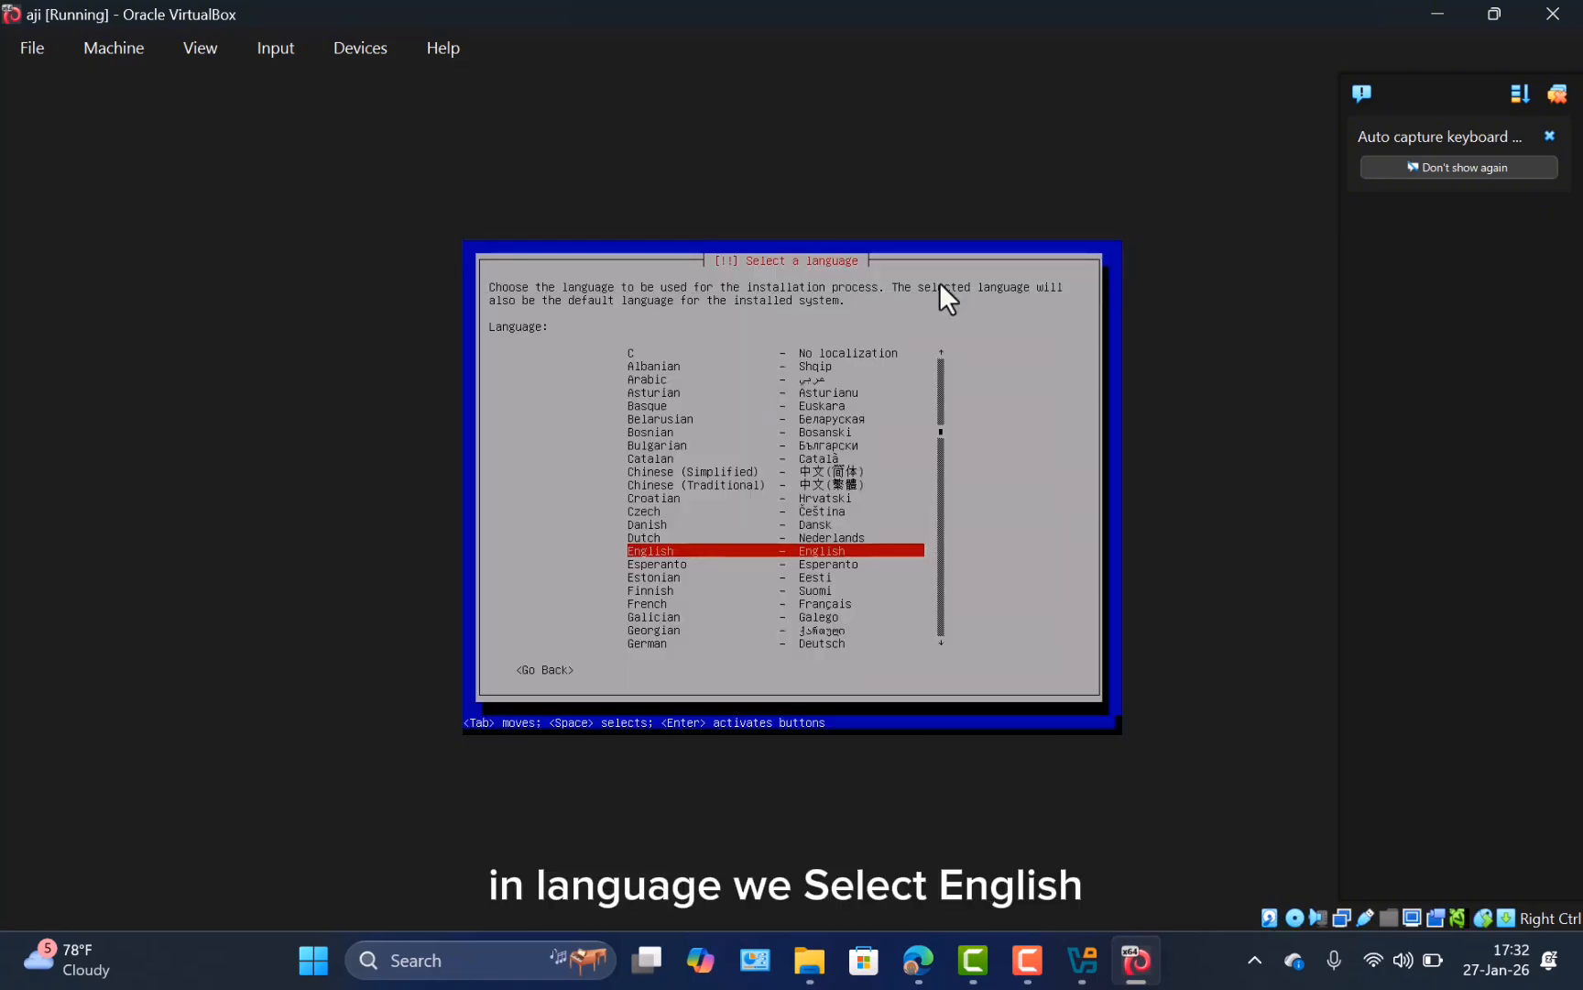
Choose English as the installation language and United States as the location, and accept the preselected keyboard layout
{"action": "key", "text": "Return"}
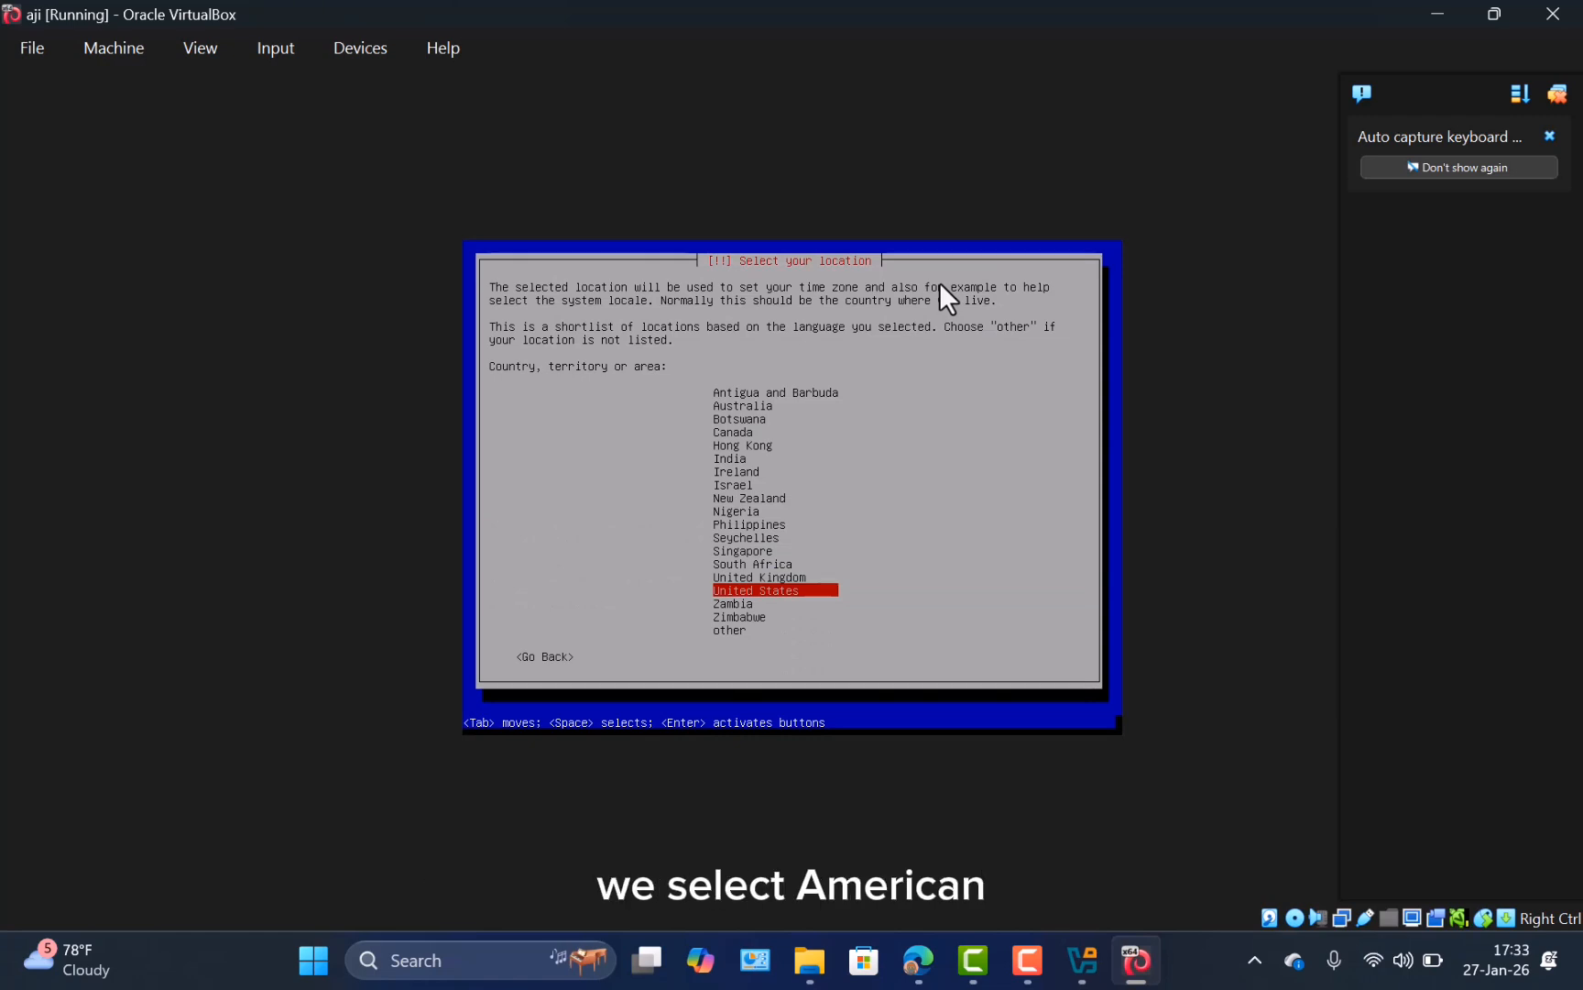
{"action": "key", "text": "Return"}
{"action": "key", "text": "Return"}
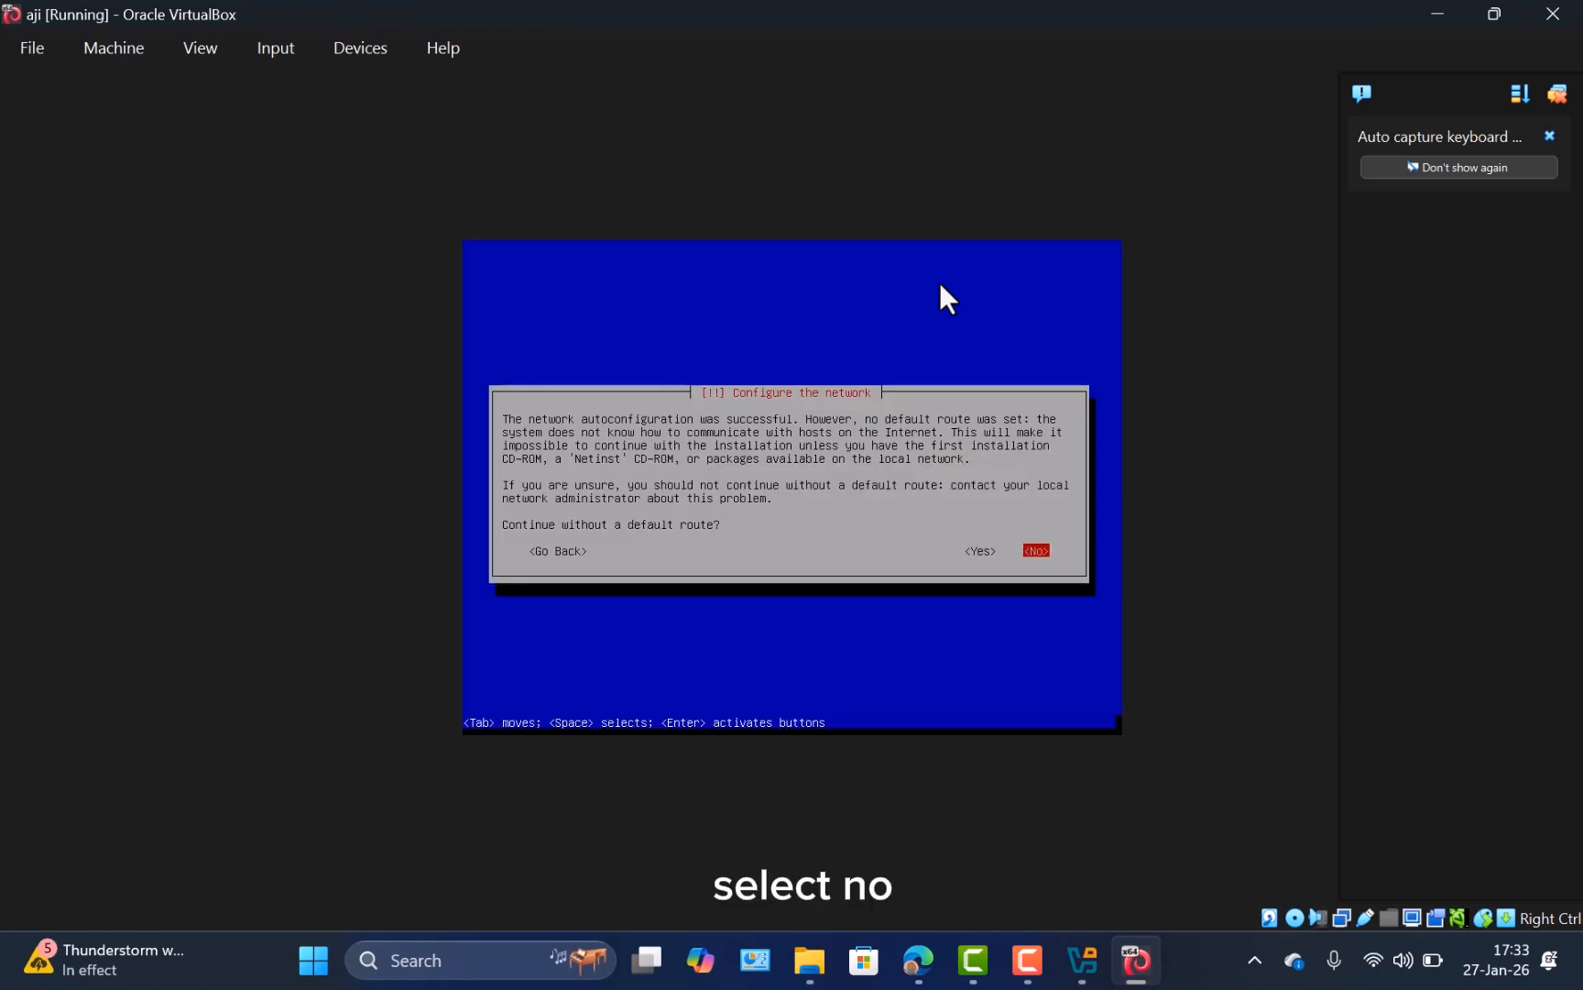
Decline continuing without a default route and choose not to configure the network at this time
{"action": "key", "text": "Return"}
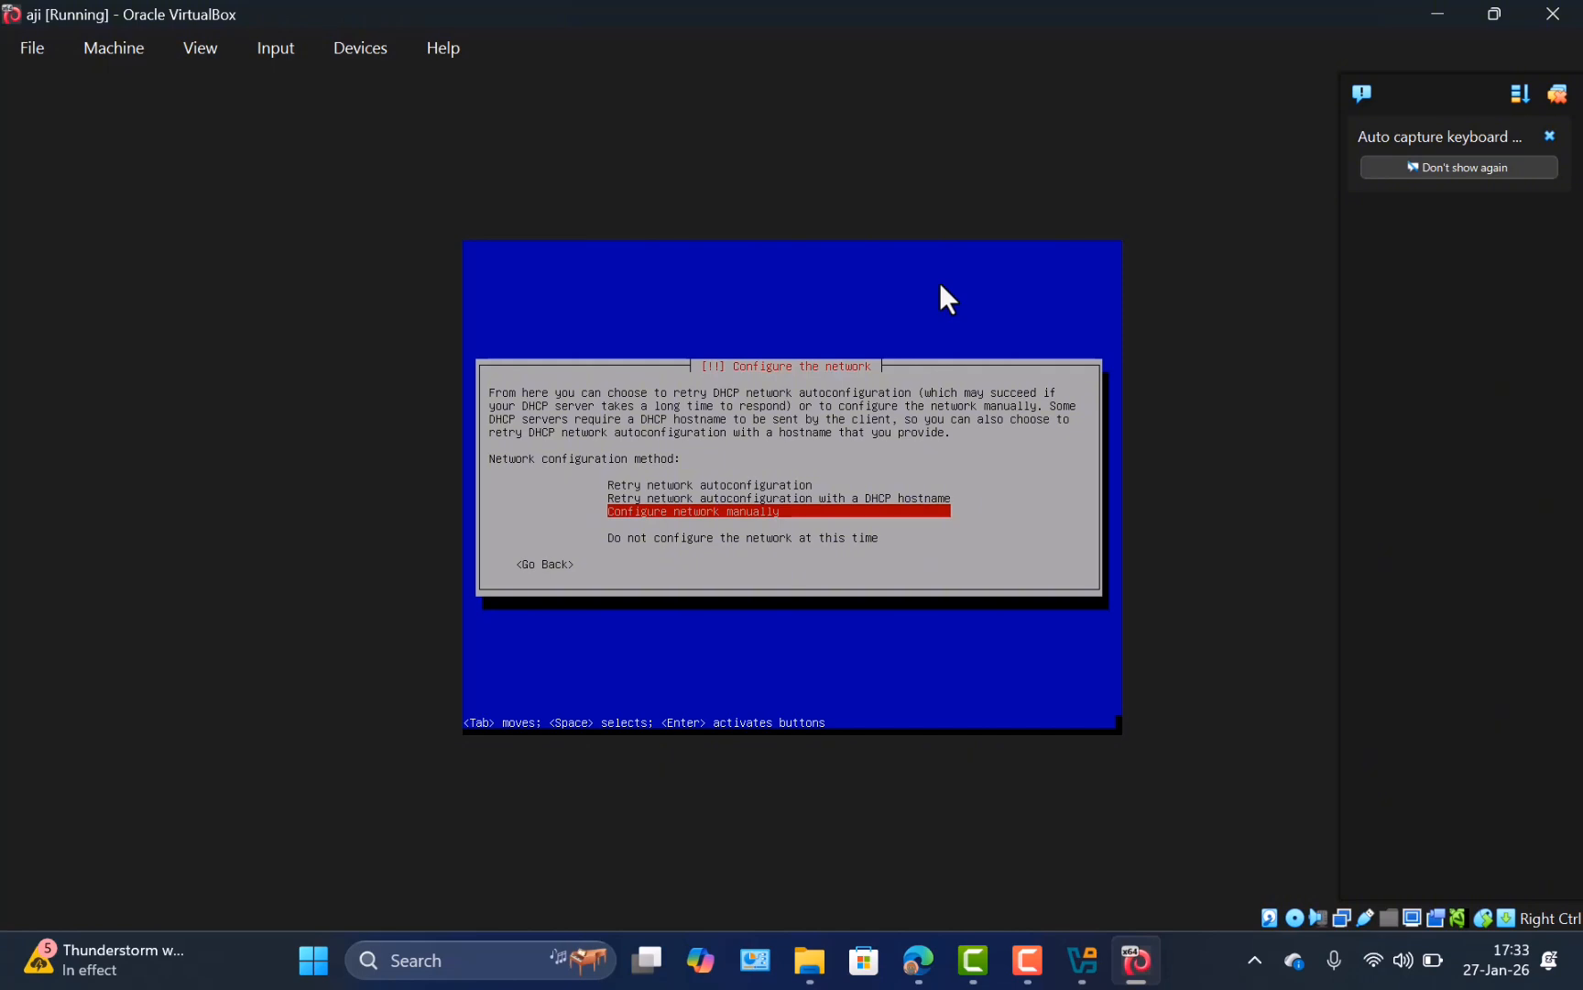
{"action": "key", "text": "Down"}
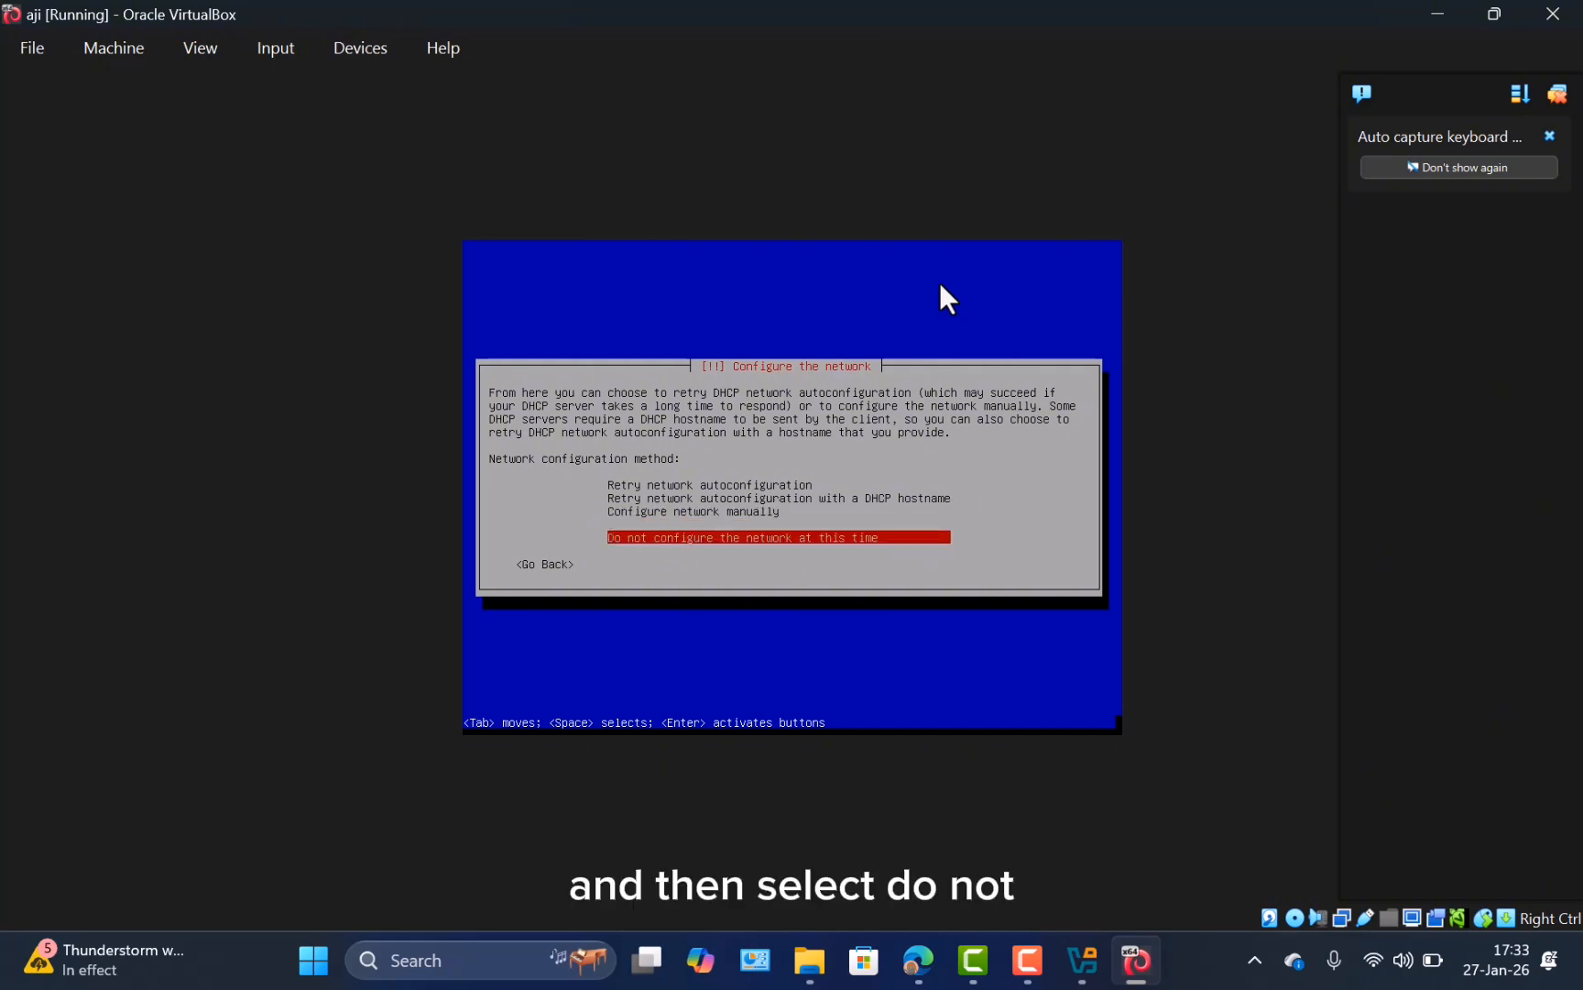
{"action": "key", "text": "Return"}
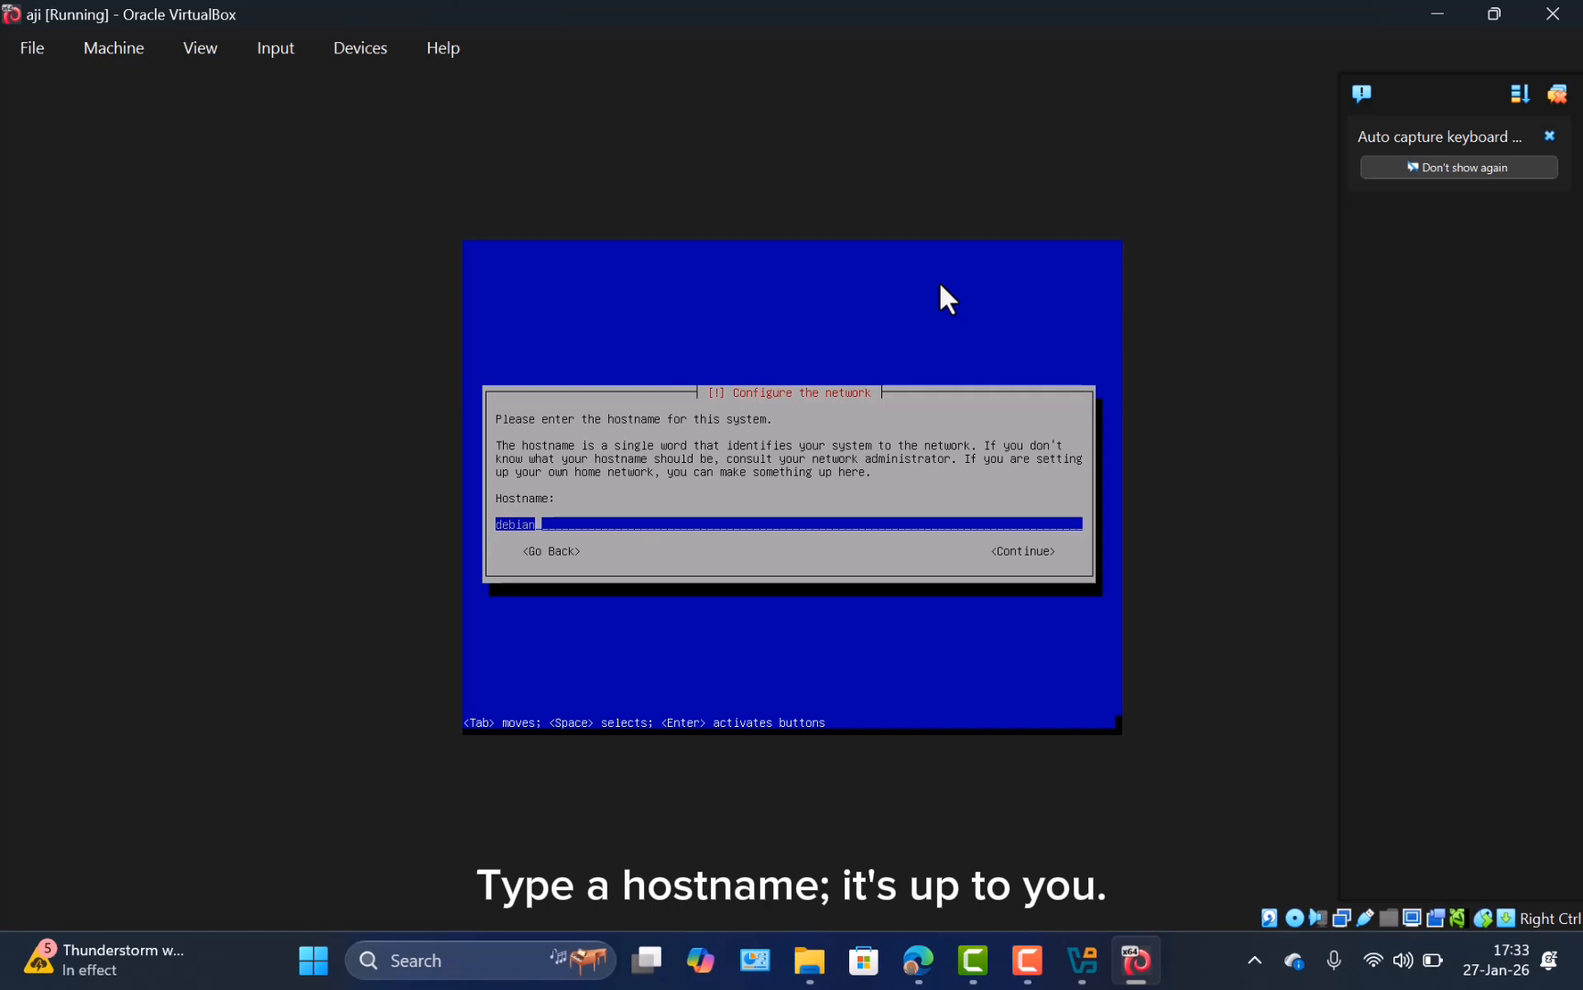
Replace the default hostname with the owner's first name and continue
{"action": "key", "text": "BackSpace"}
{"action": "key", "text": "BackSpace"}
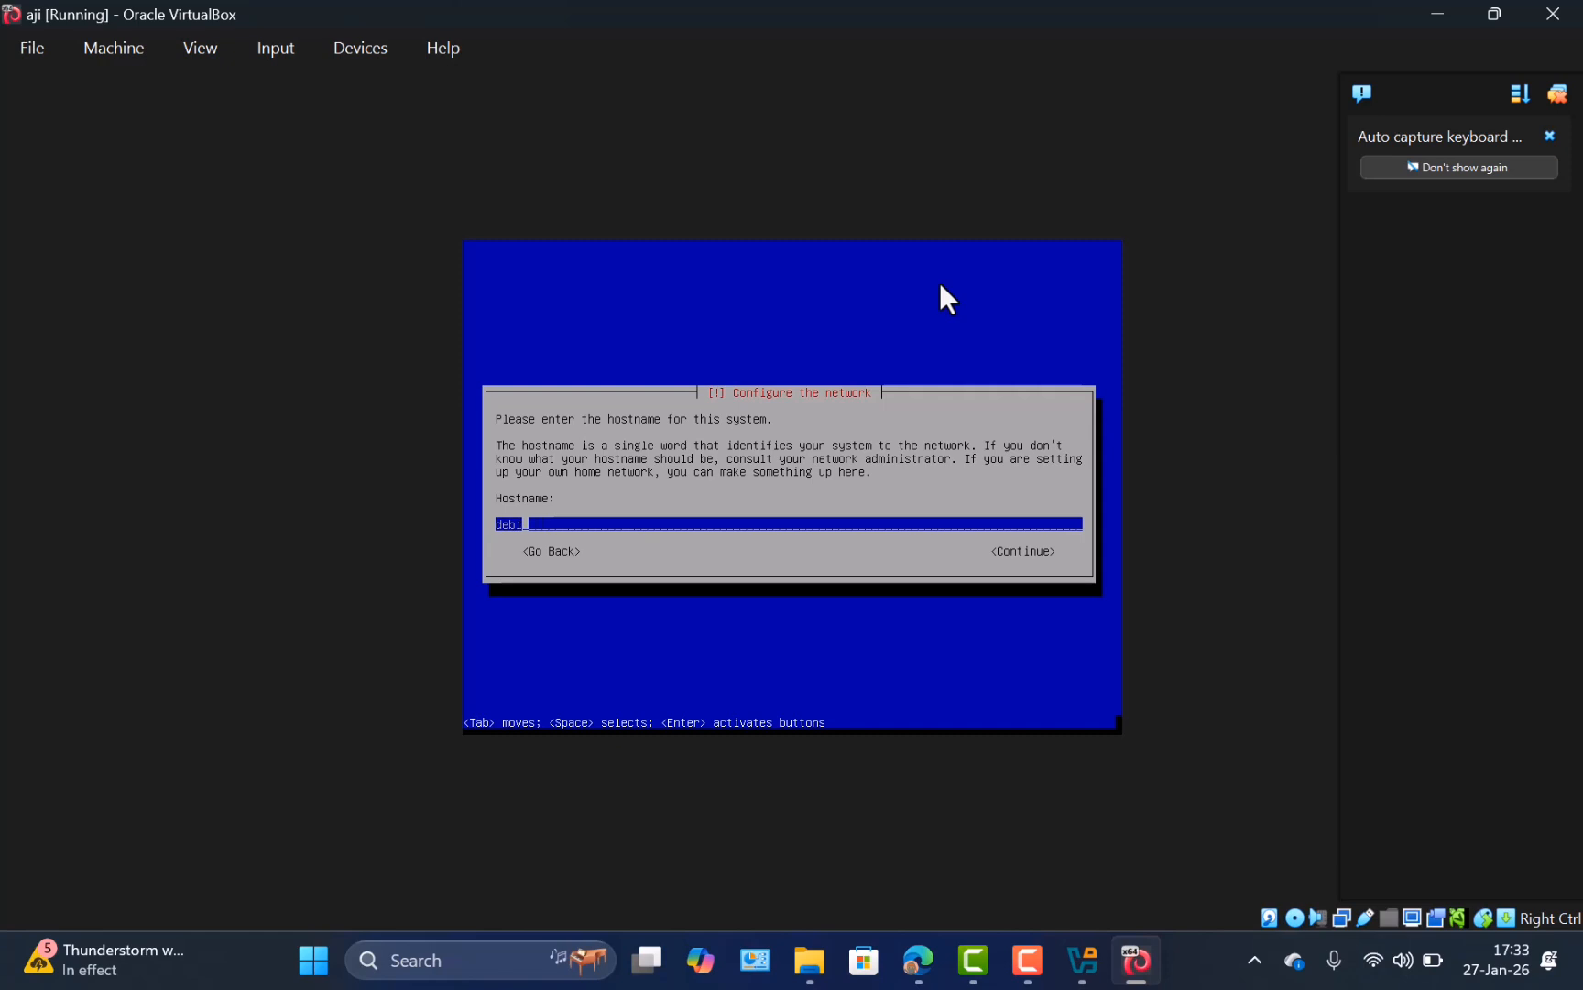
{"action": "key", "text": "BackSpace"}
{"action": "key", "text": "BackSpace"}
{"action": "key", "text": "BackSpace"}
{"action": "key", "text": "BackSpace"}
{"action": "type", "text": "aj"}
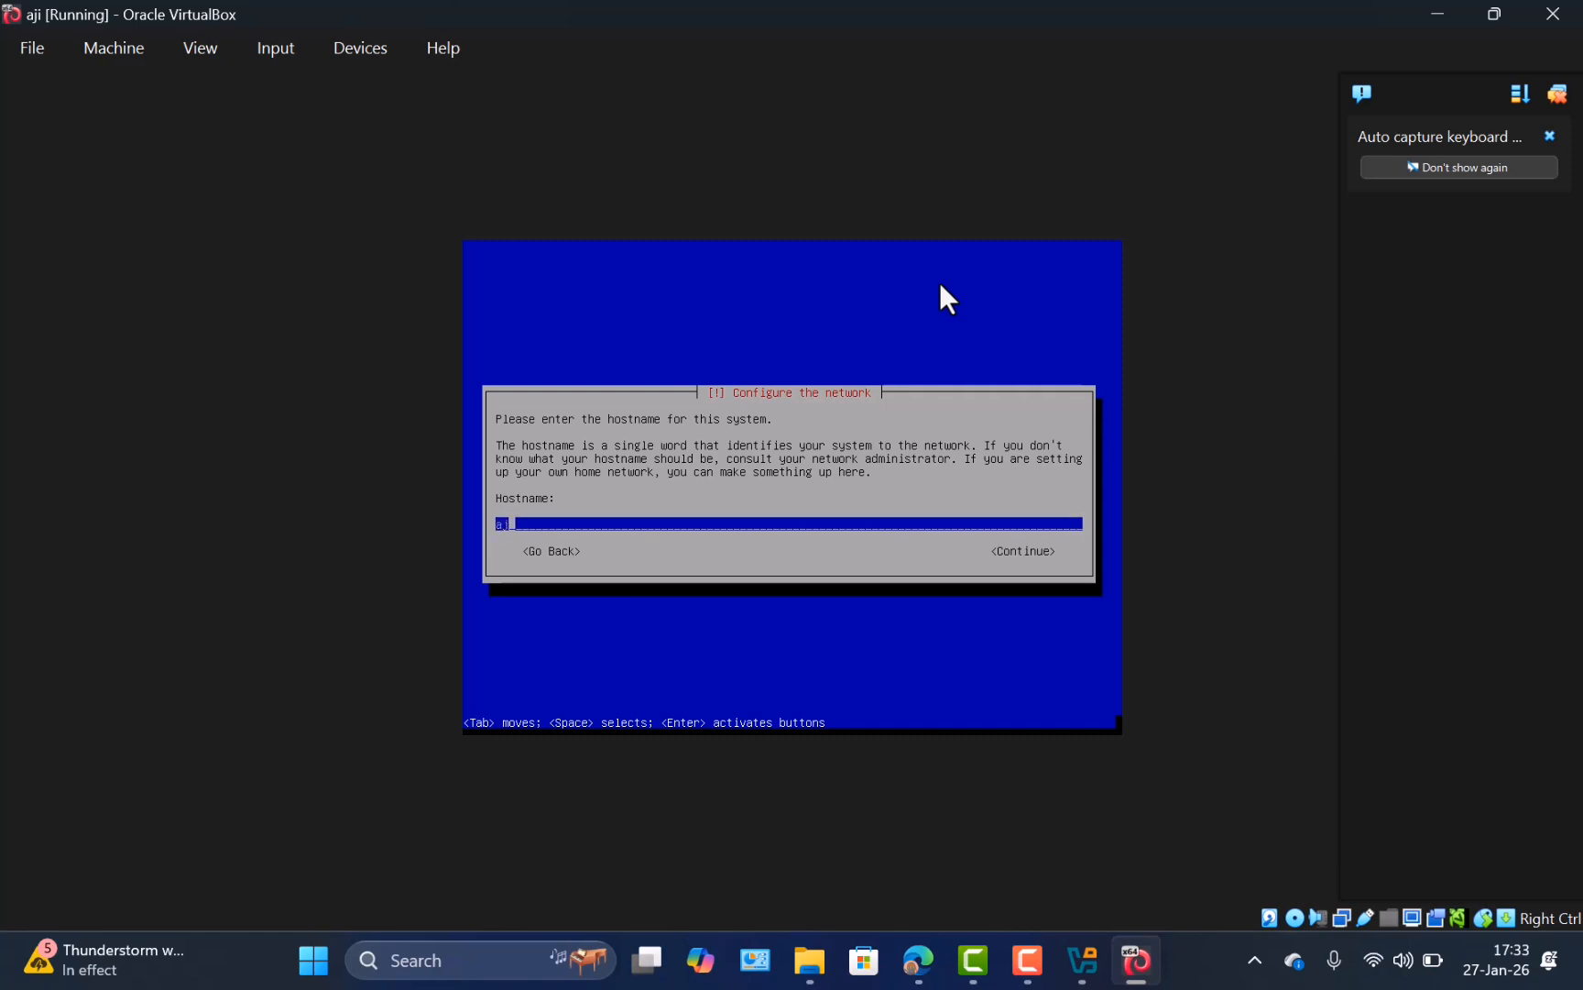
{"action": "type", "text": "i"}
{"action": "key", "text": "Tab"}
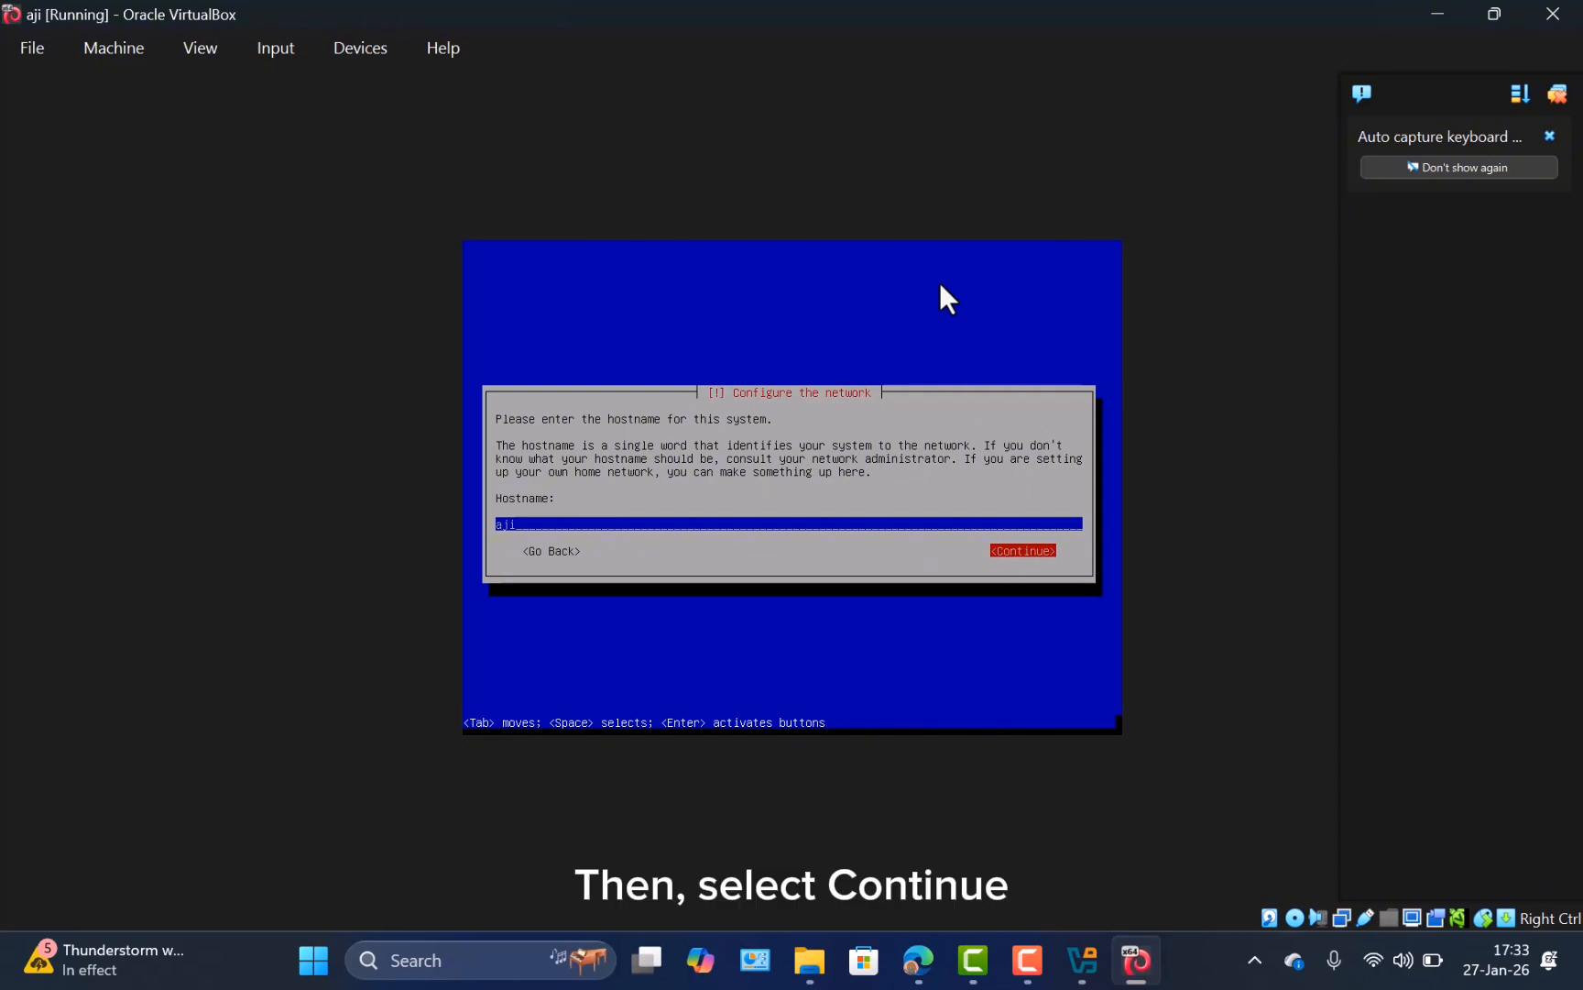
{"action": "key", "text": "Return"}
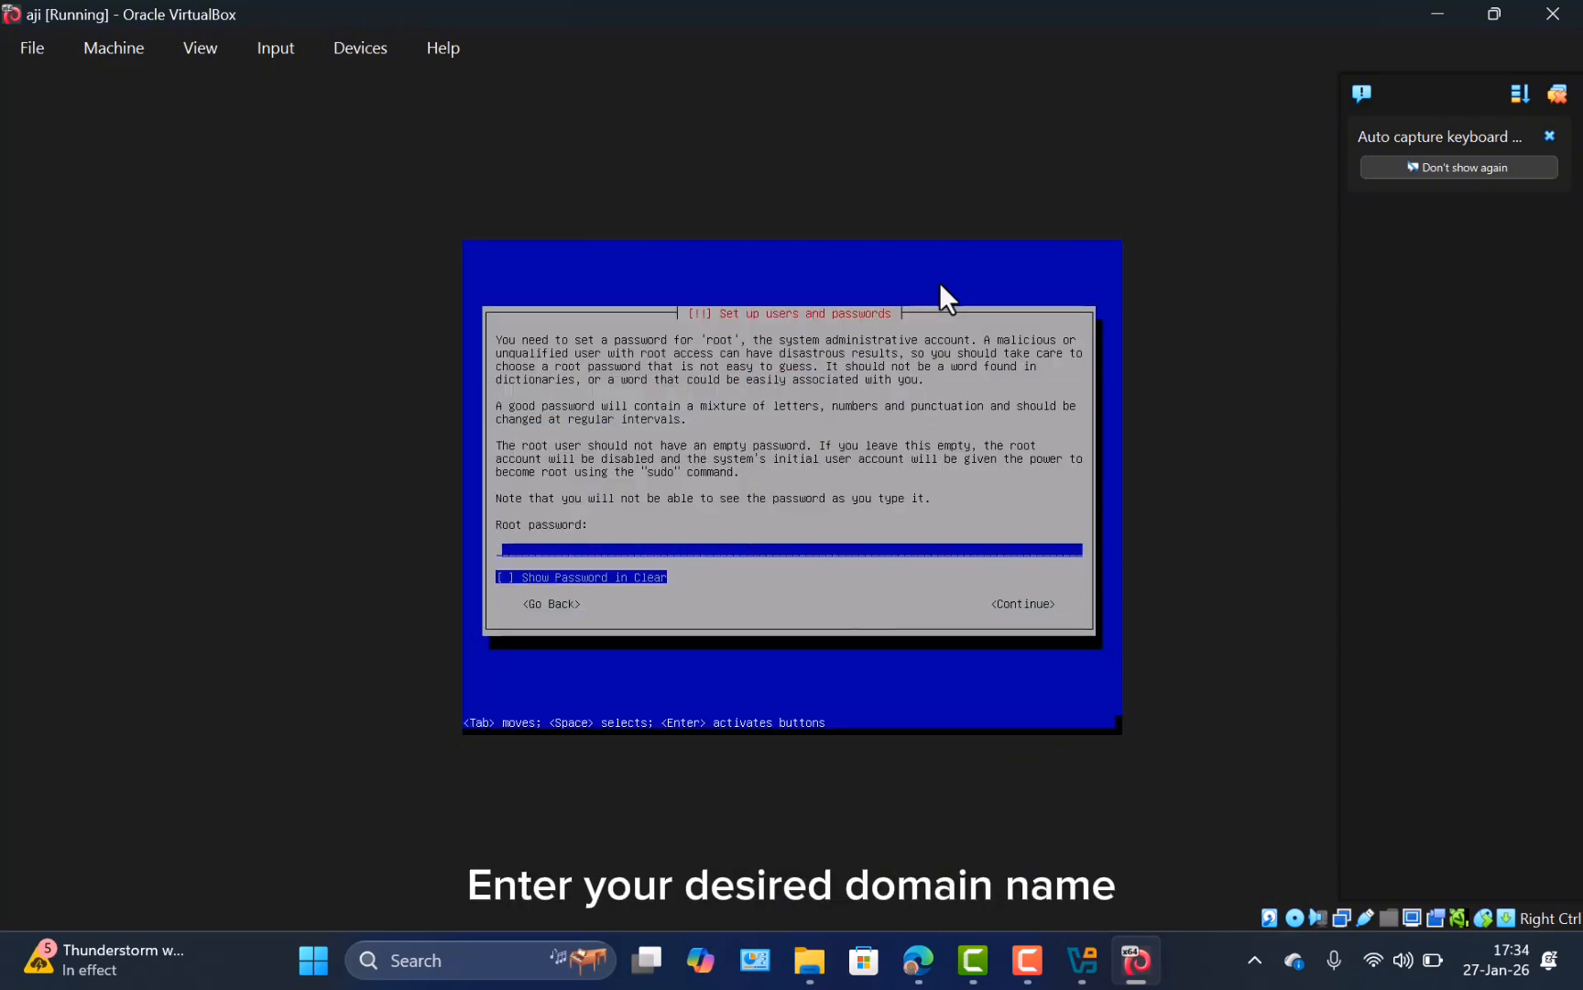
Set the root password, re-enter it to verify and continue
{"action": "type", "text": "*"}
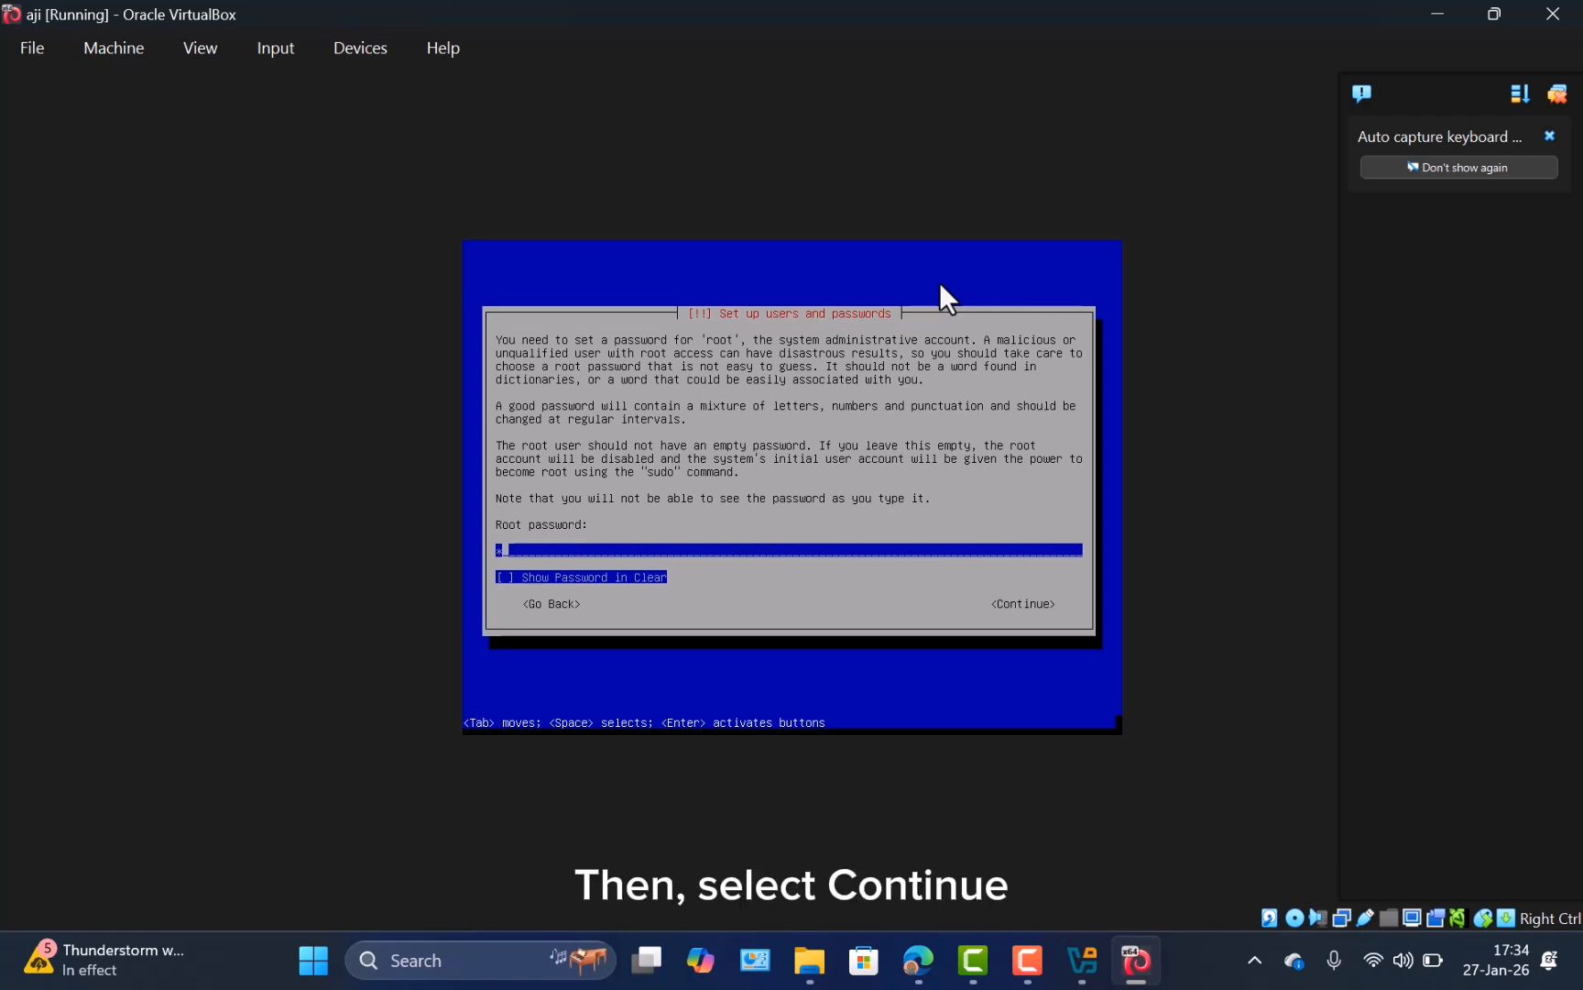
{"action": "key", "text": "Return"}
{"action": "type", "text": "*"}
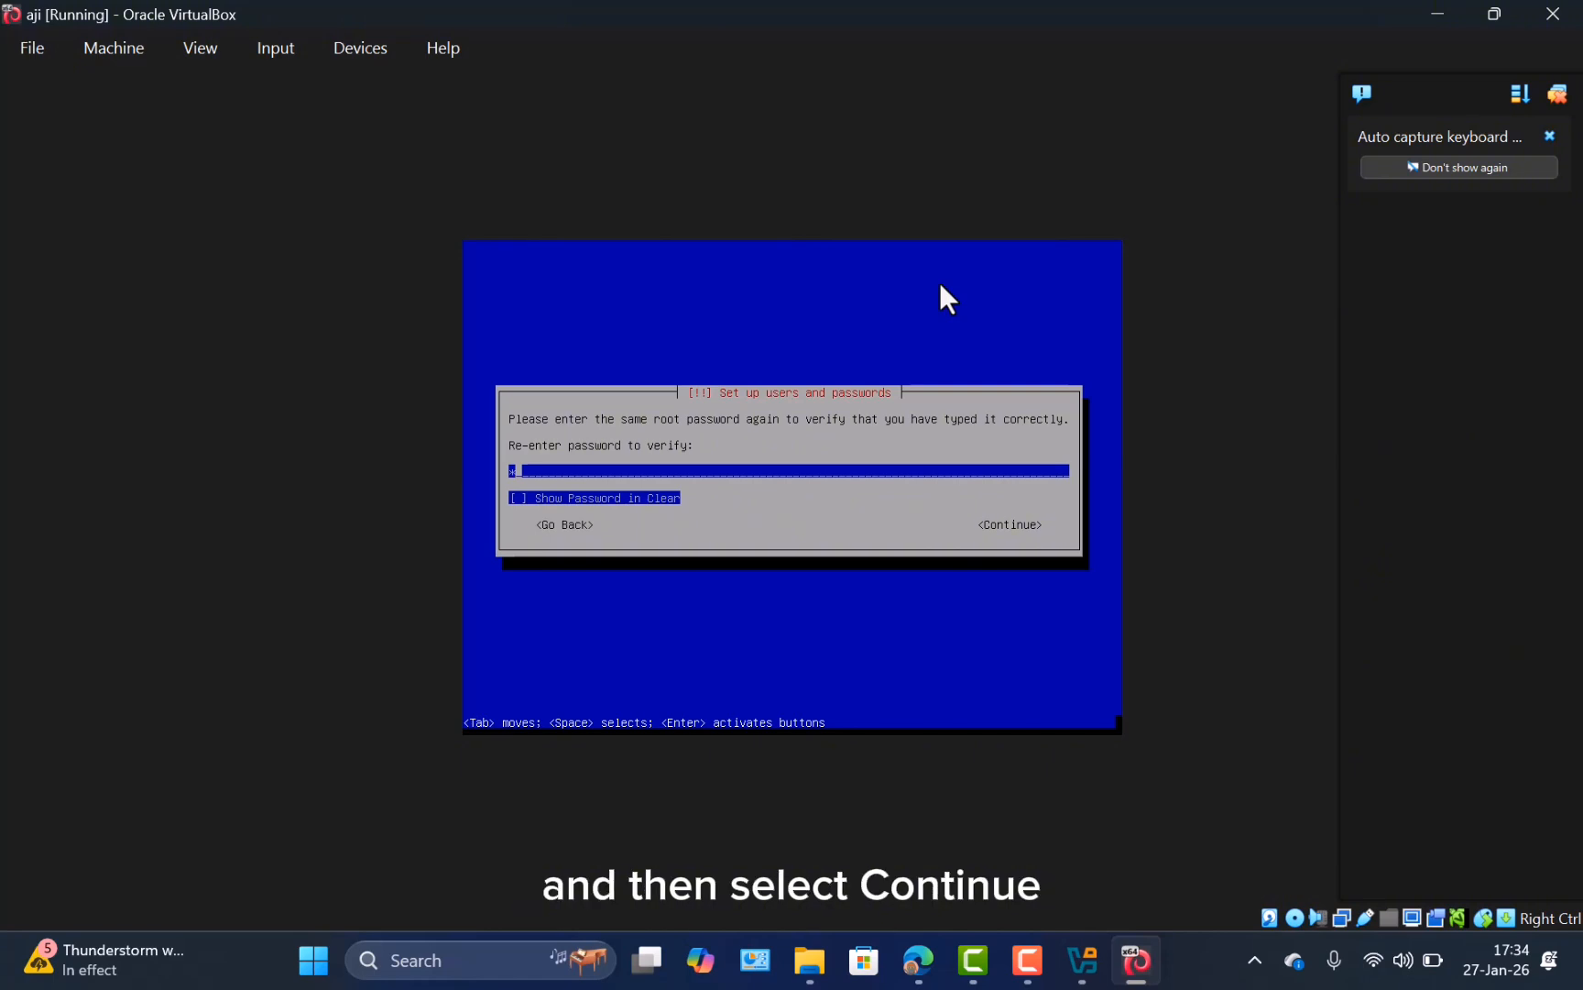
{"action": "key", "text": "Return"}
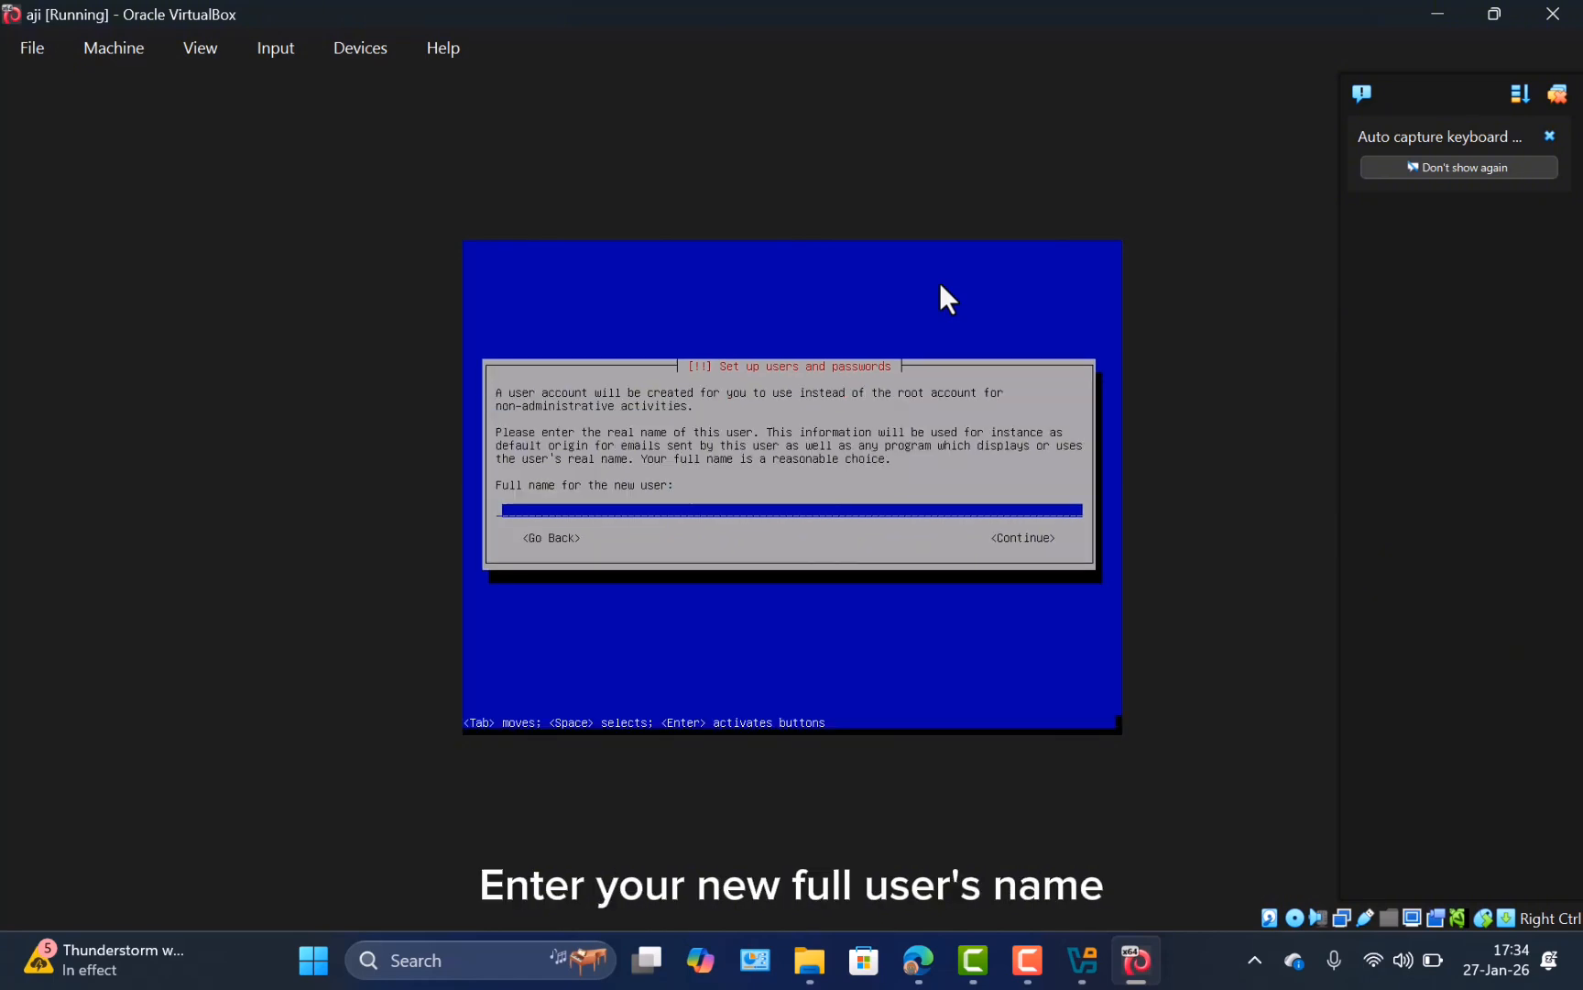
Create the user account: enter the new user's full name, accept the suggested username, and set and verify the user password
{"action": "type", "text": "aji"}
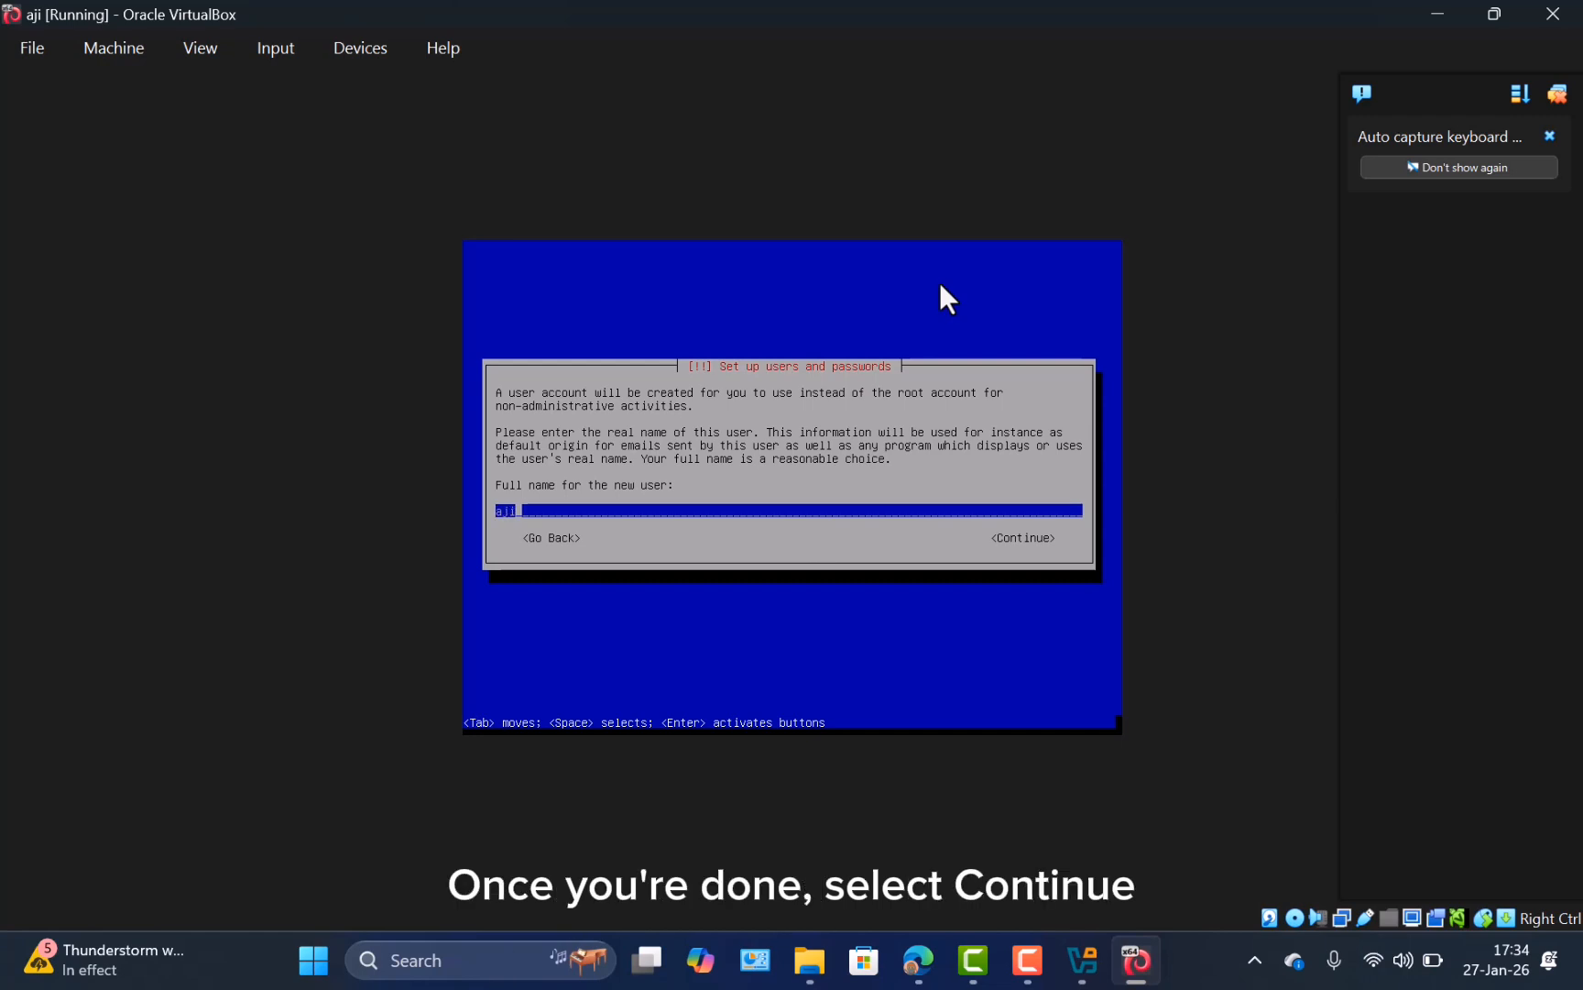
{"action": "key", "text": "Return"}
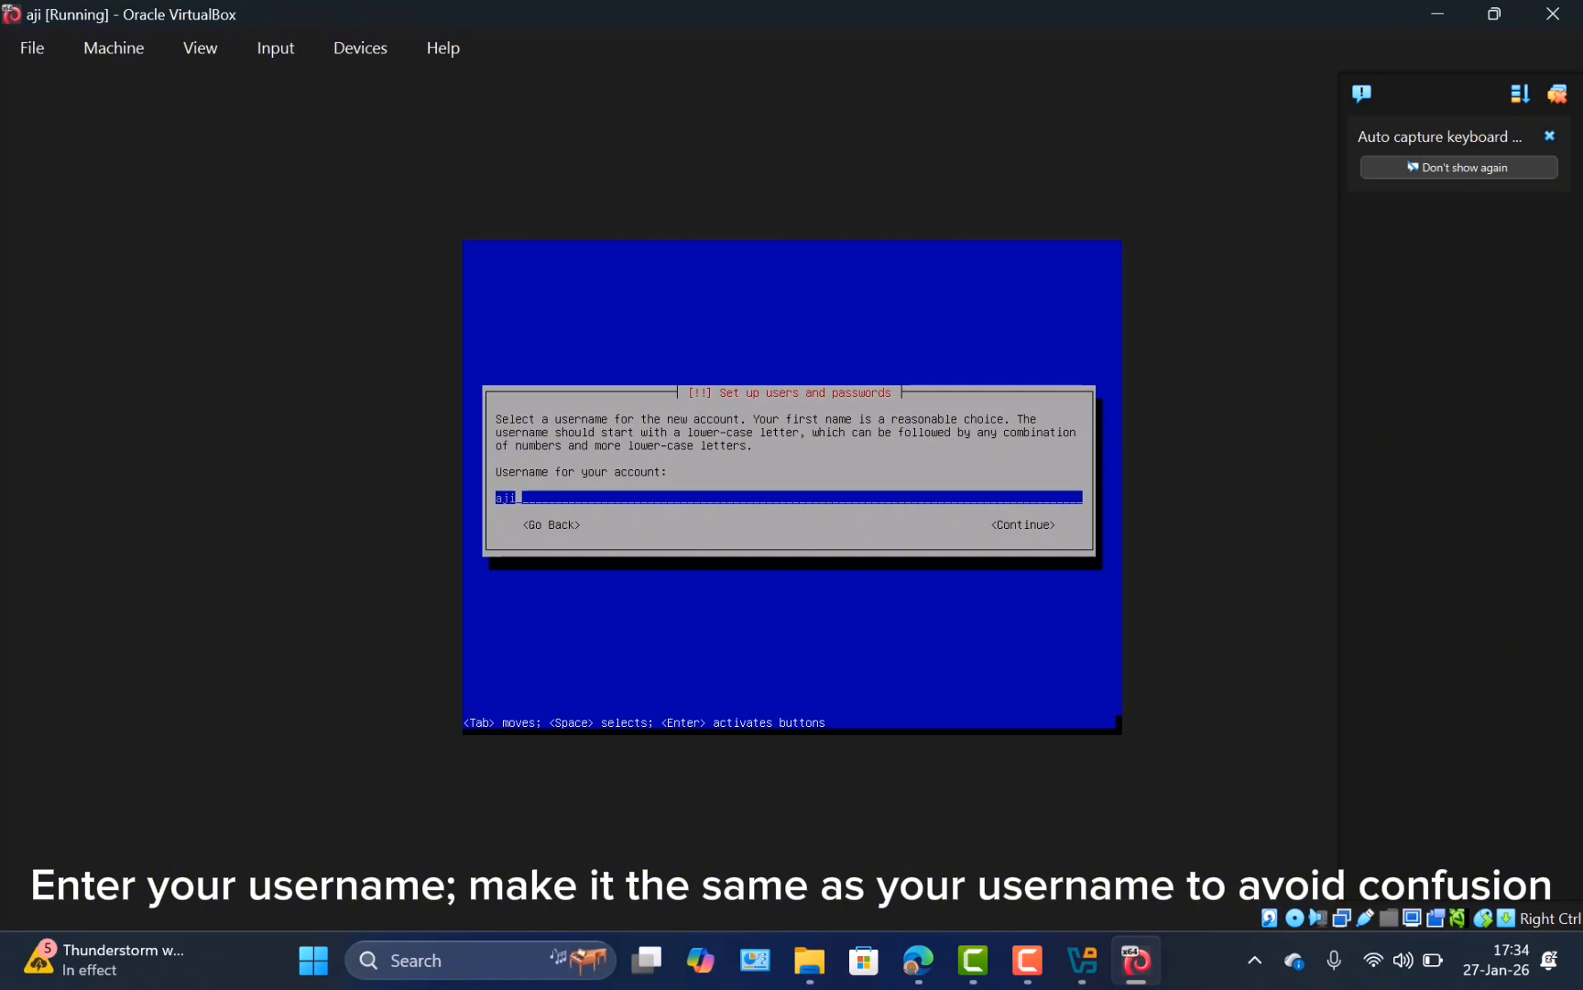
{"action": "key", "text": "Return"}
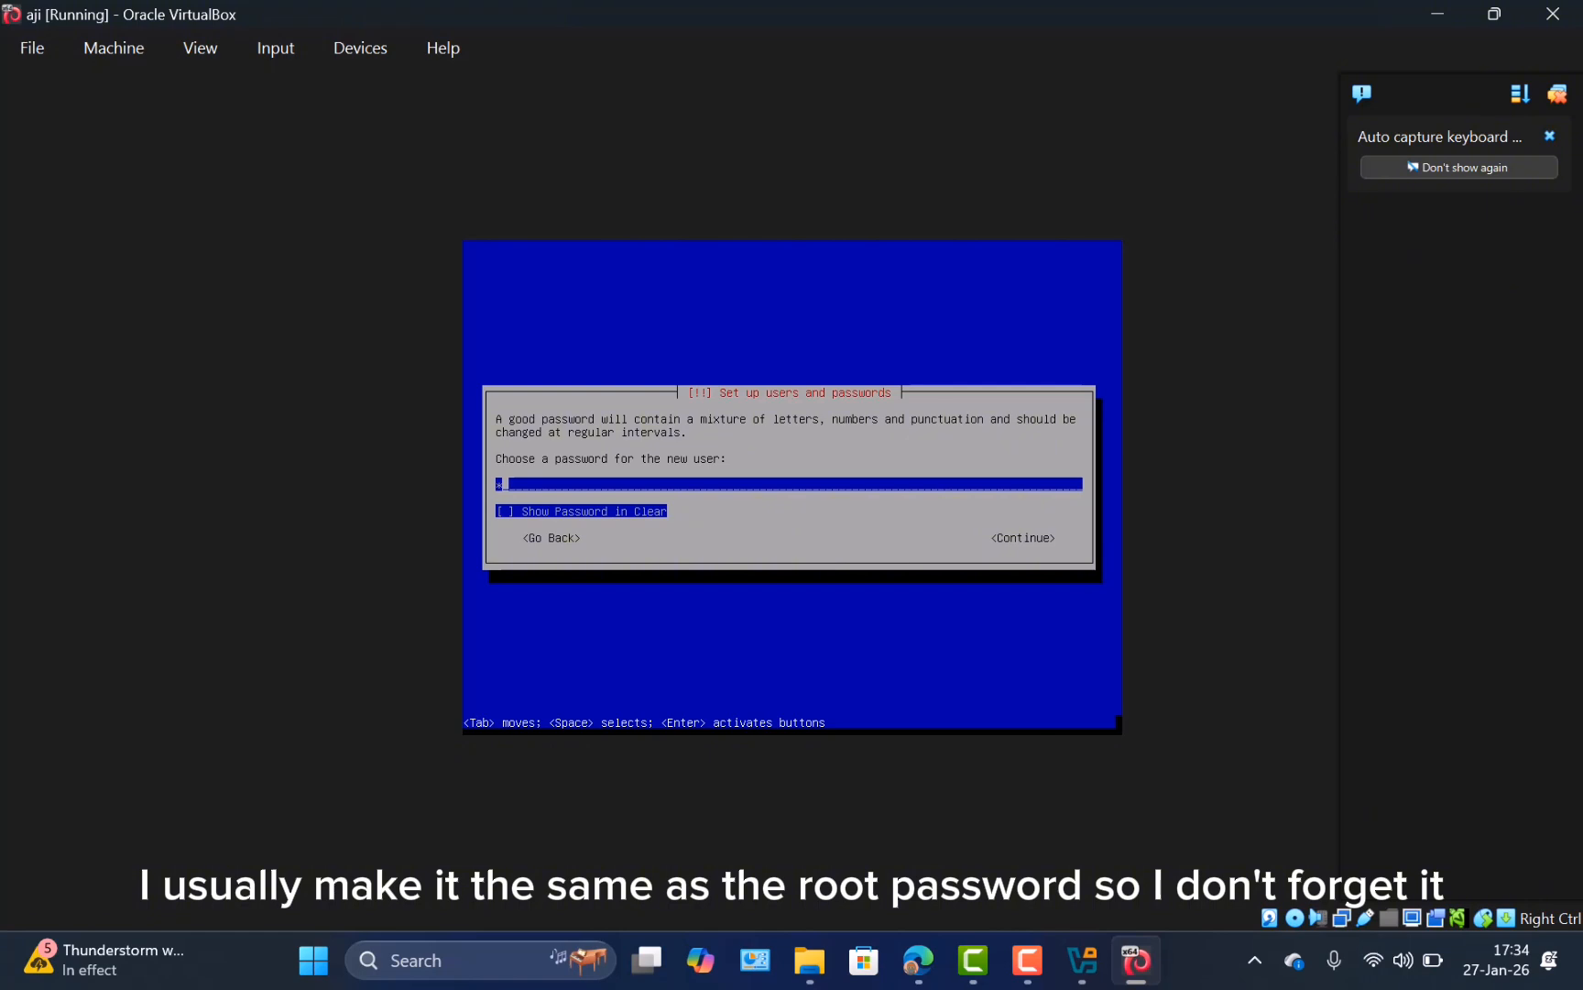
{"action": "key", "text": "Return"}
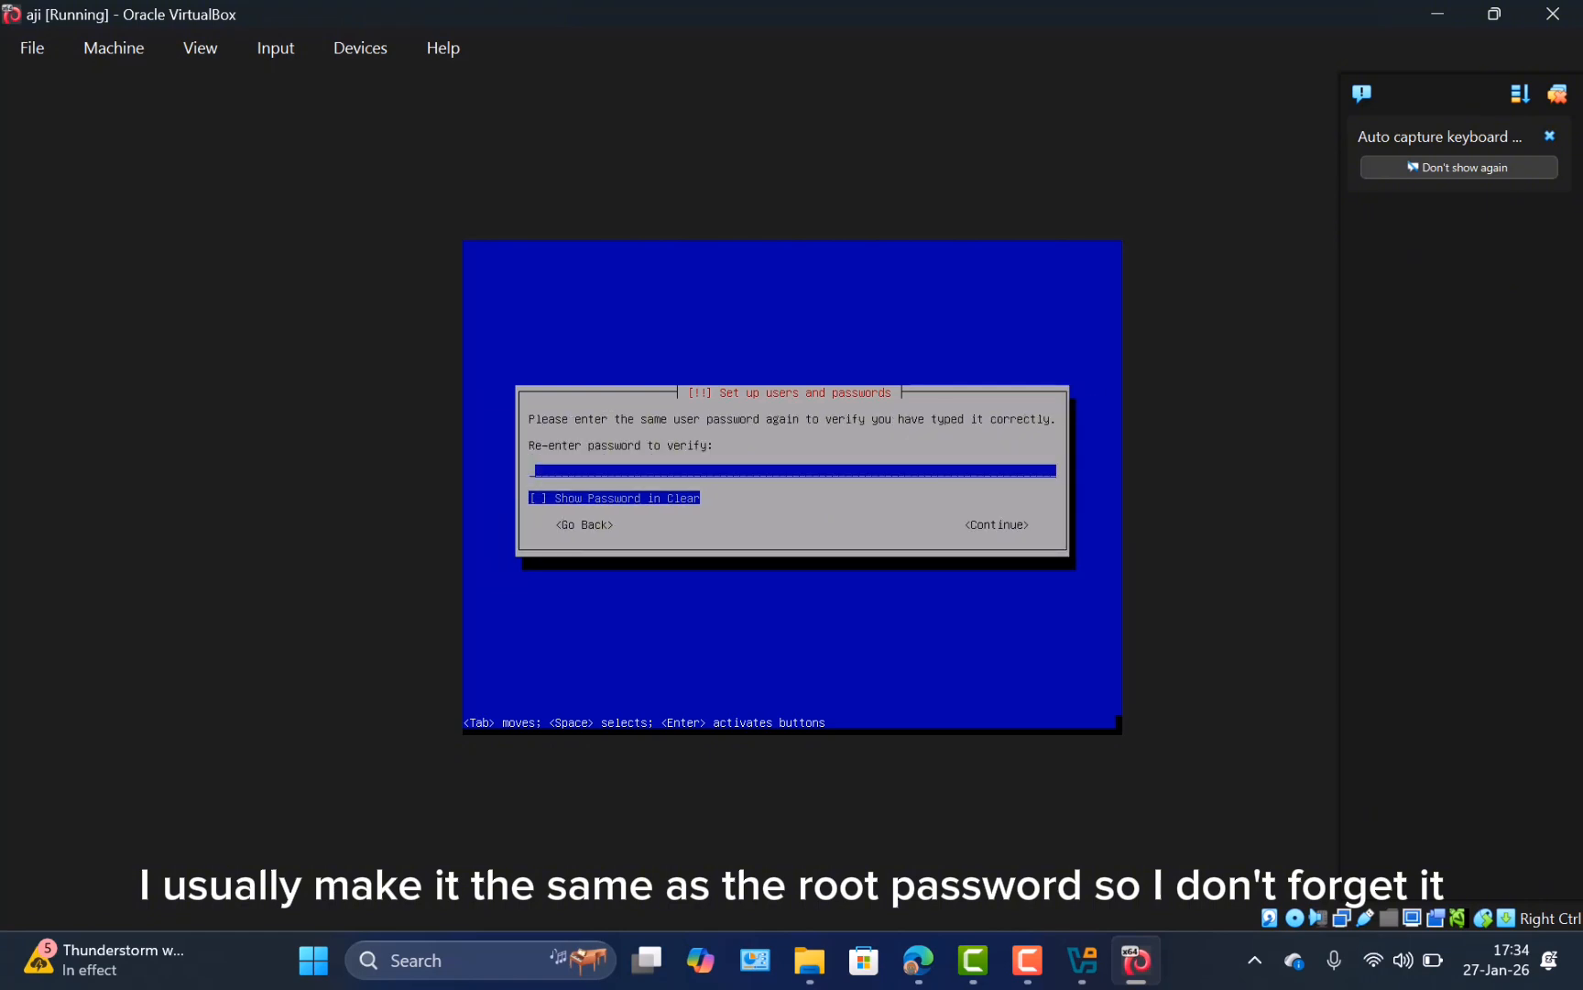
{"action": "key", "text": "Return"}
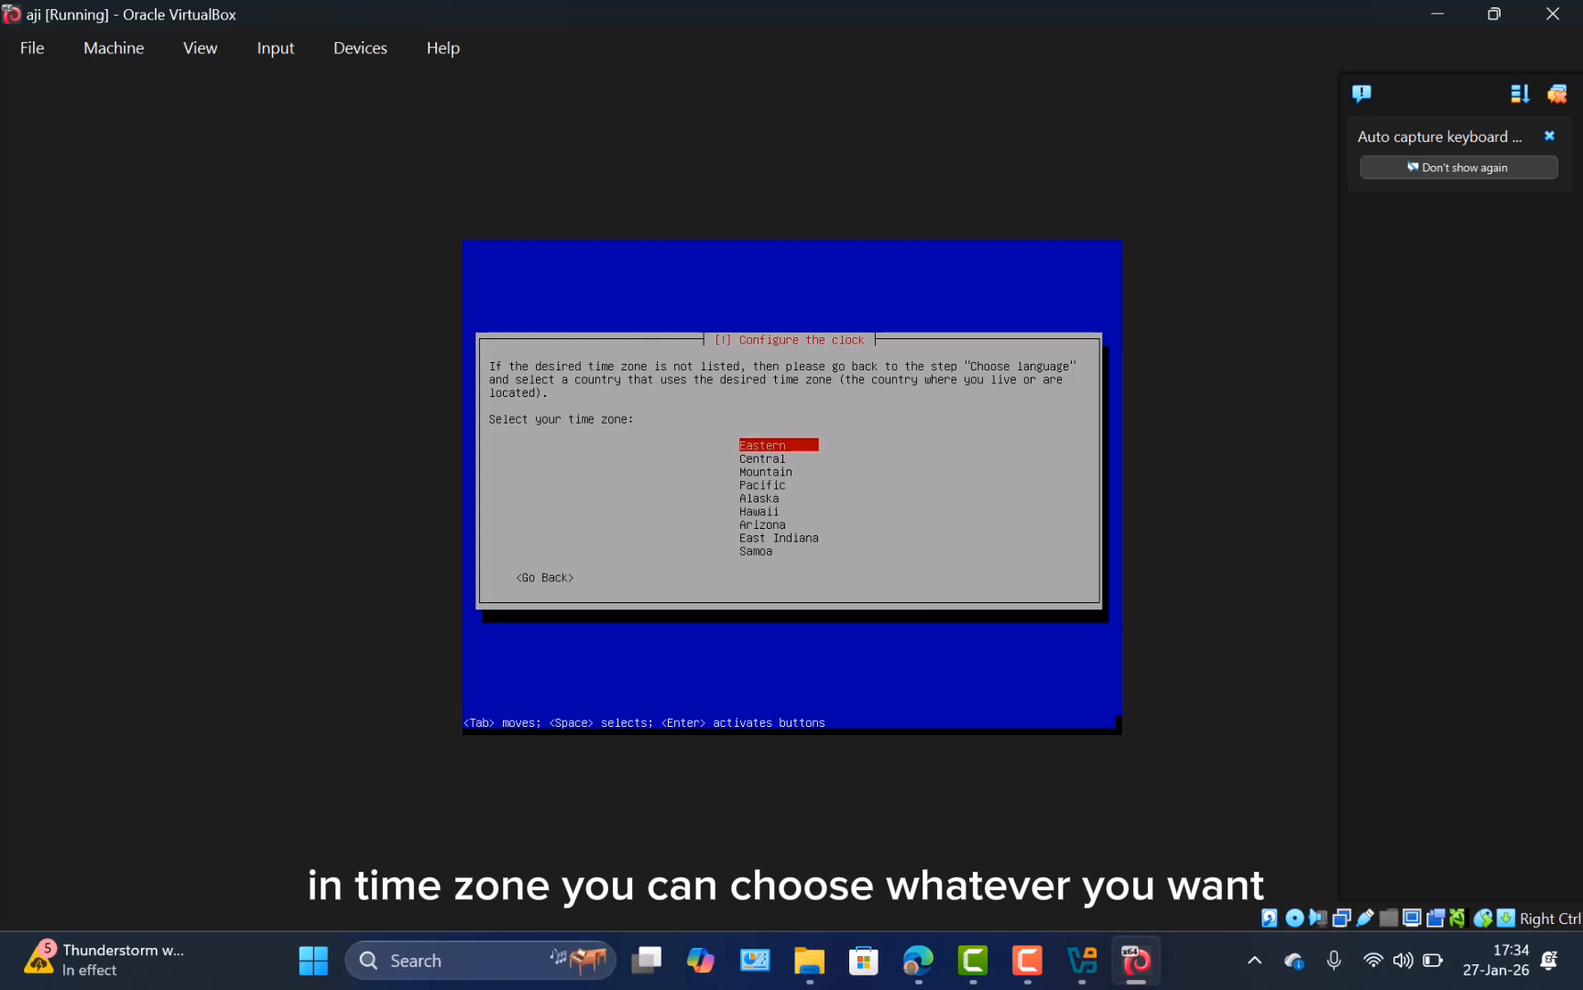
Choose the Eastern time zone and set up guided partitioning of the entire sda disk with all files in one partition
{"action": "key", "text": "Return"}
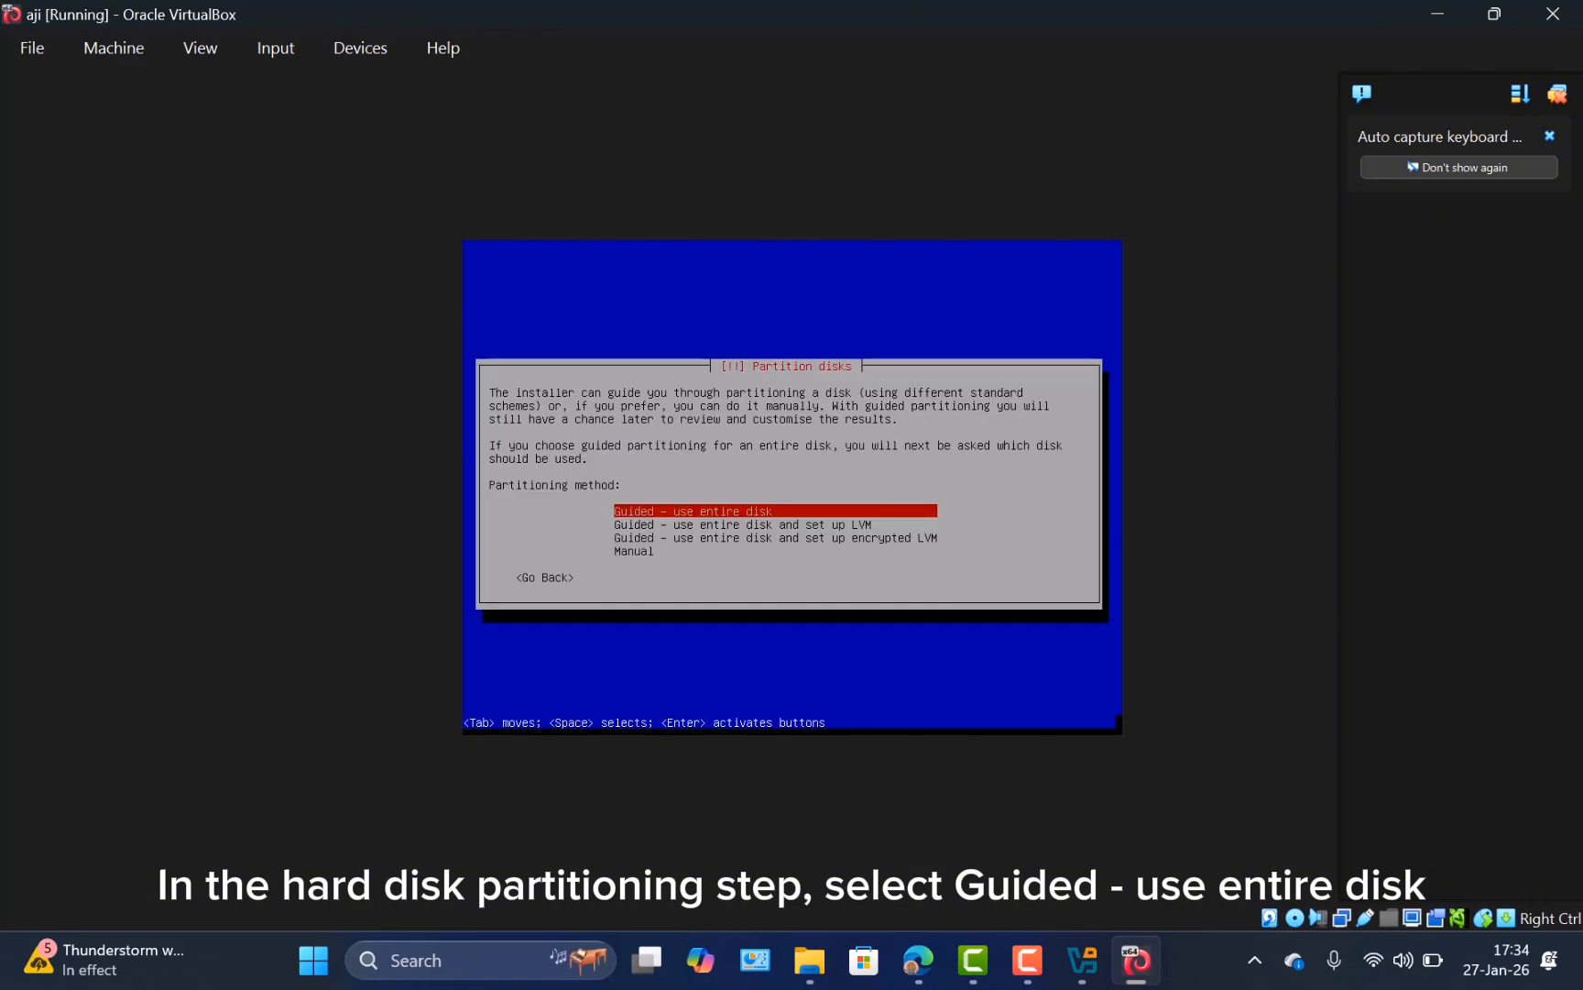
{"action": "key", "text": "Return"}
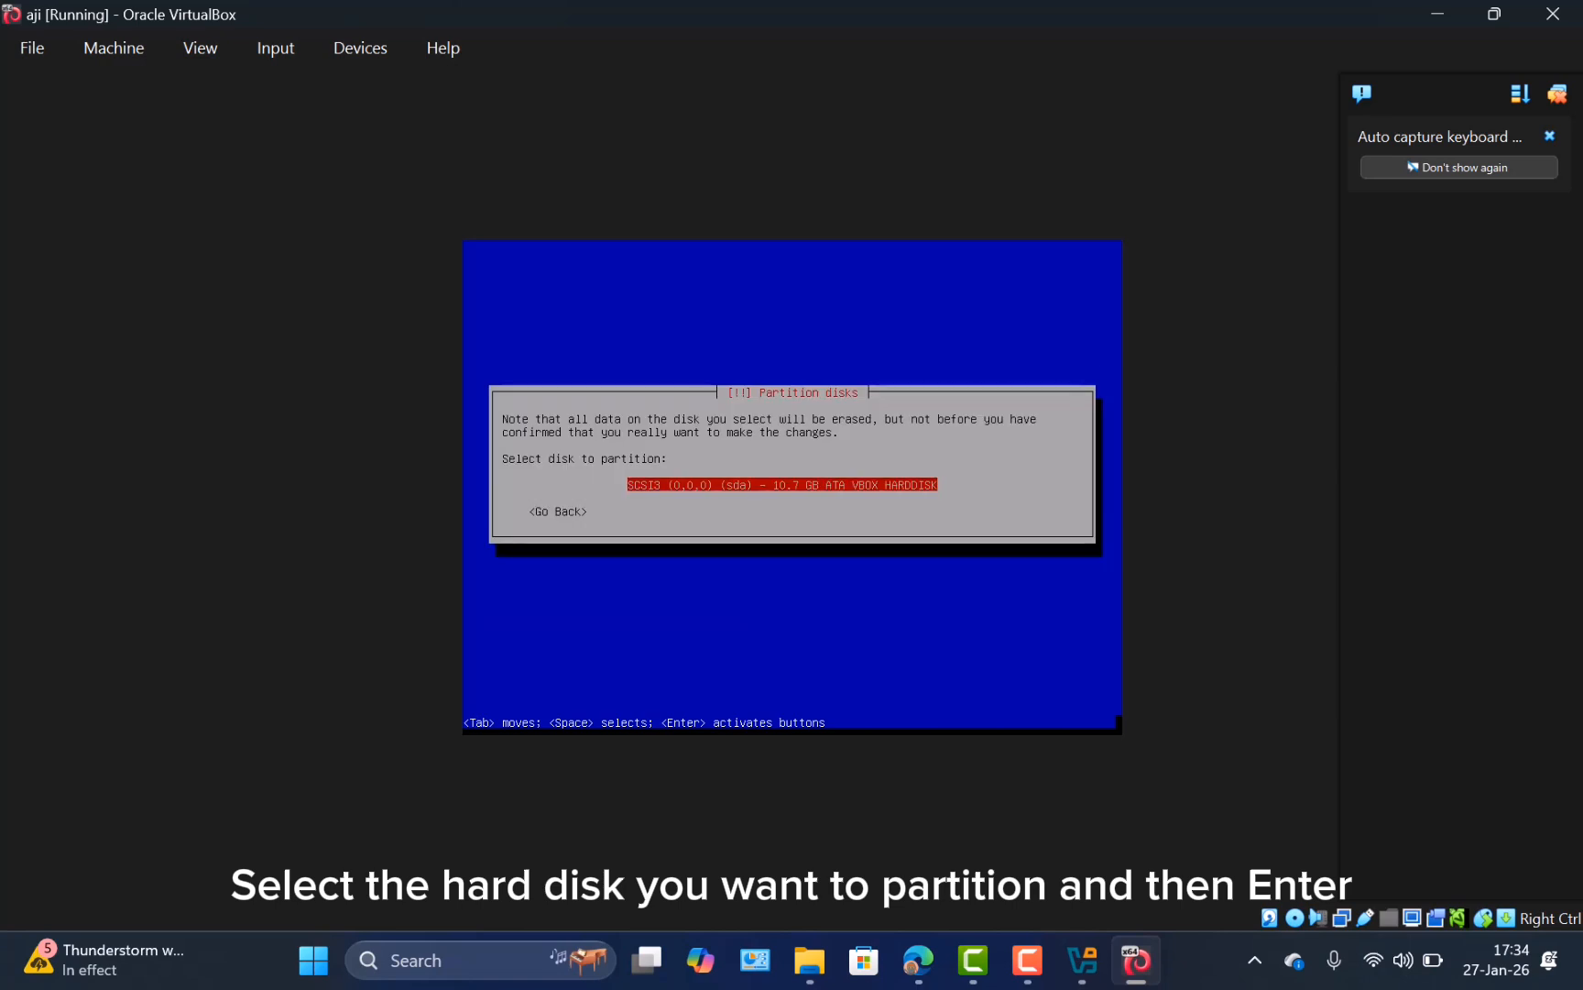
{"action": "key", "text": "Return"}
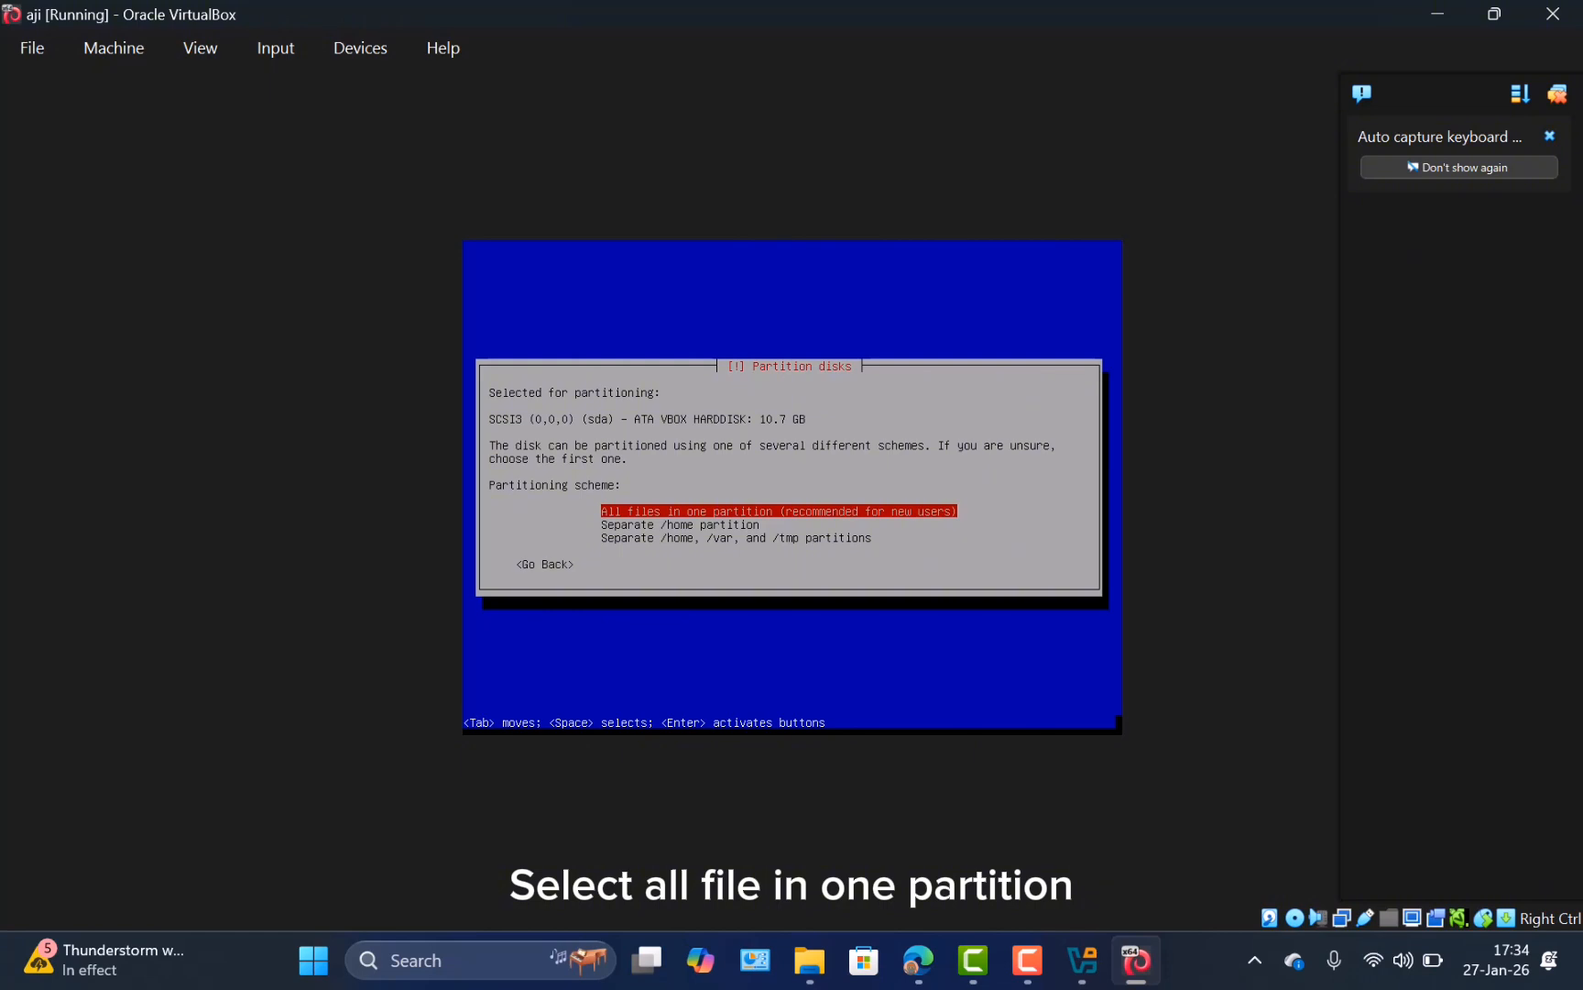
{"action": "key", "text": "Return"}
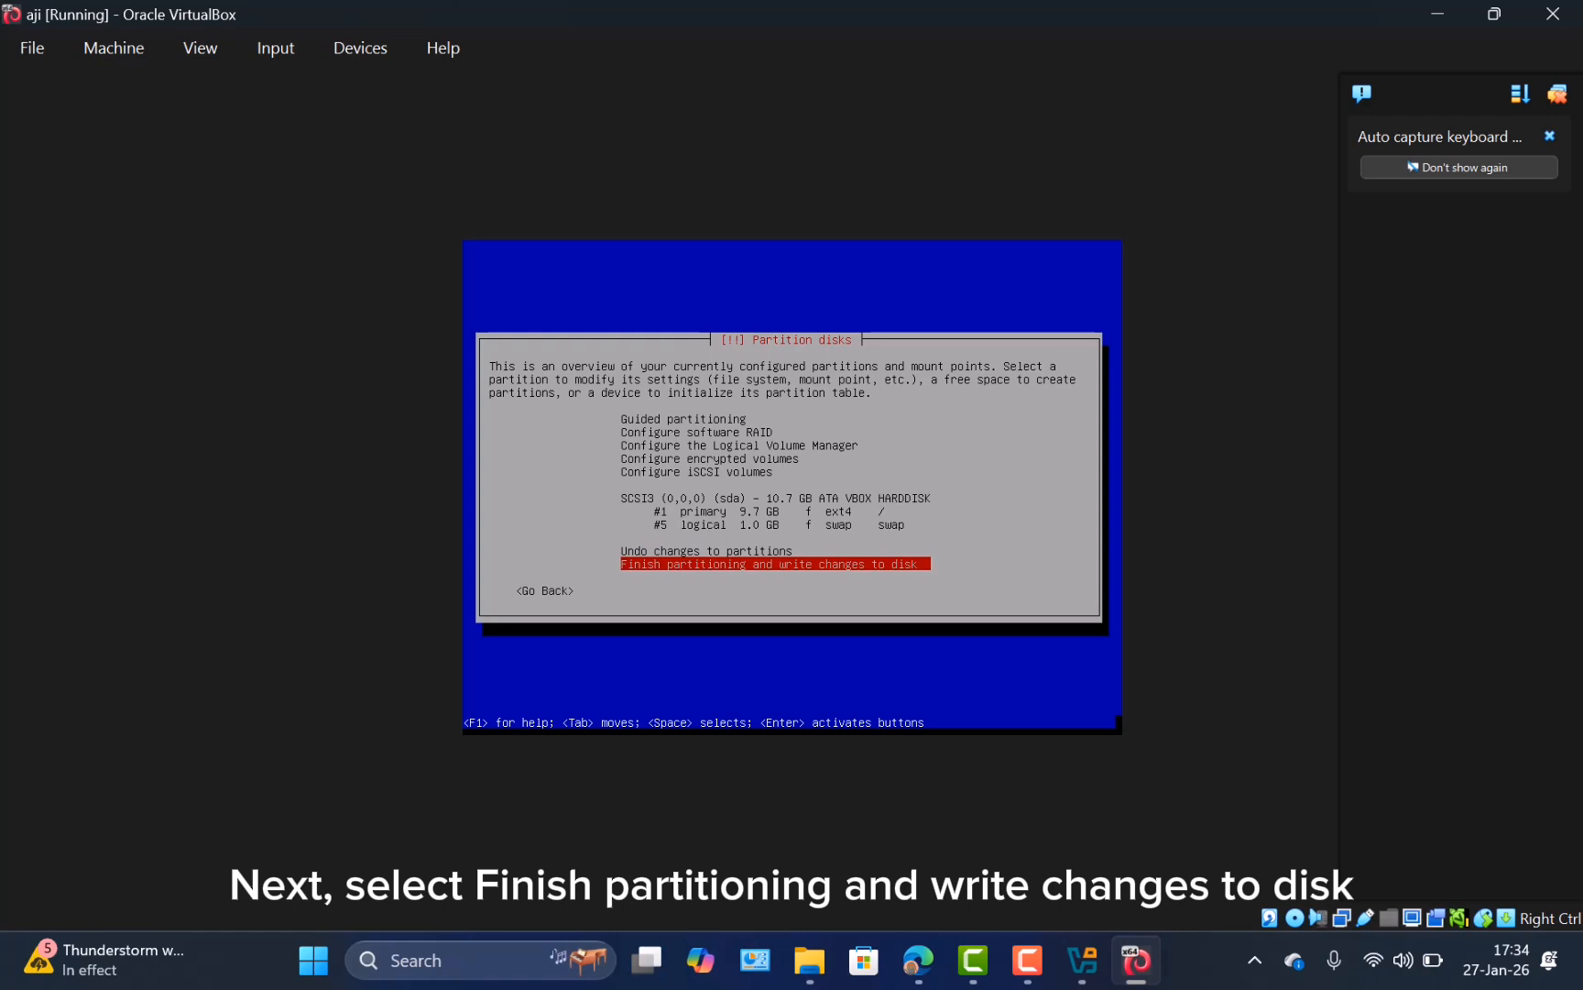
Finish partitioning and agree to write the changes to the disk
{"action": "key", "text": "Return"}
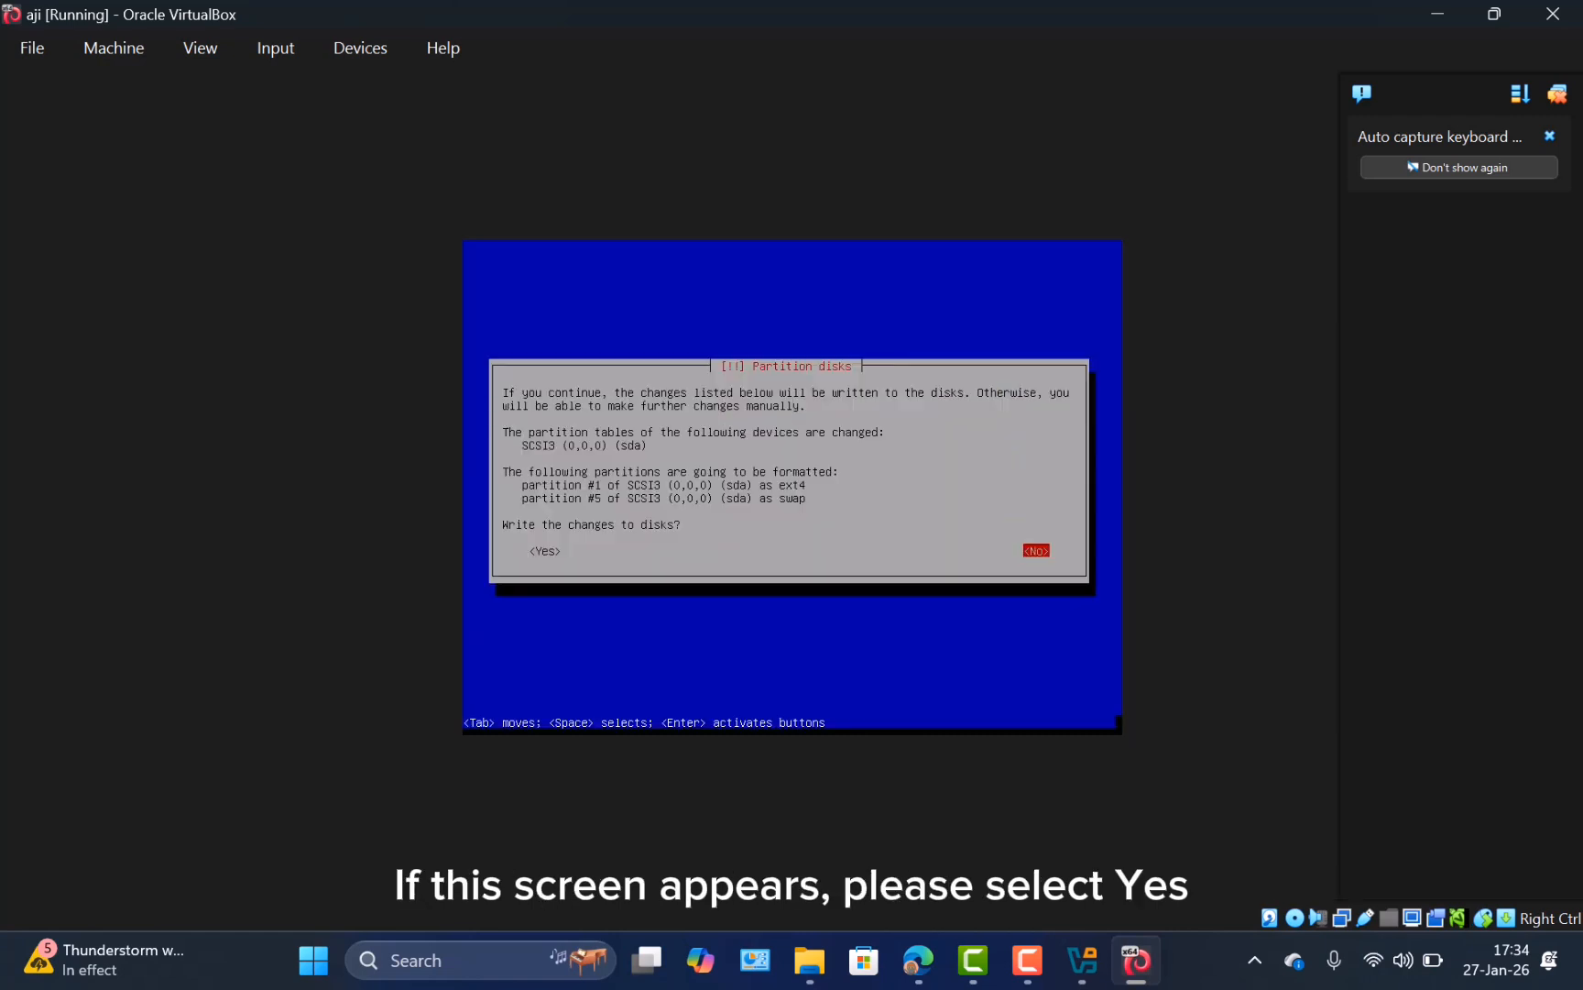
{"action": "key", "text": "Tab"}
{"action": "key", "text": "Return"}
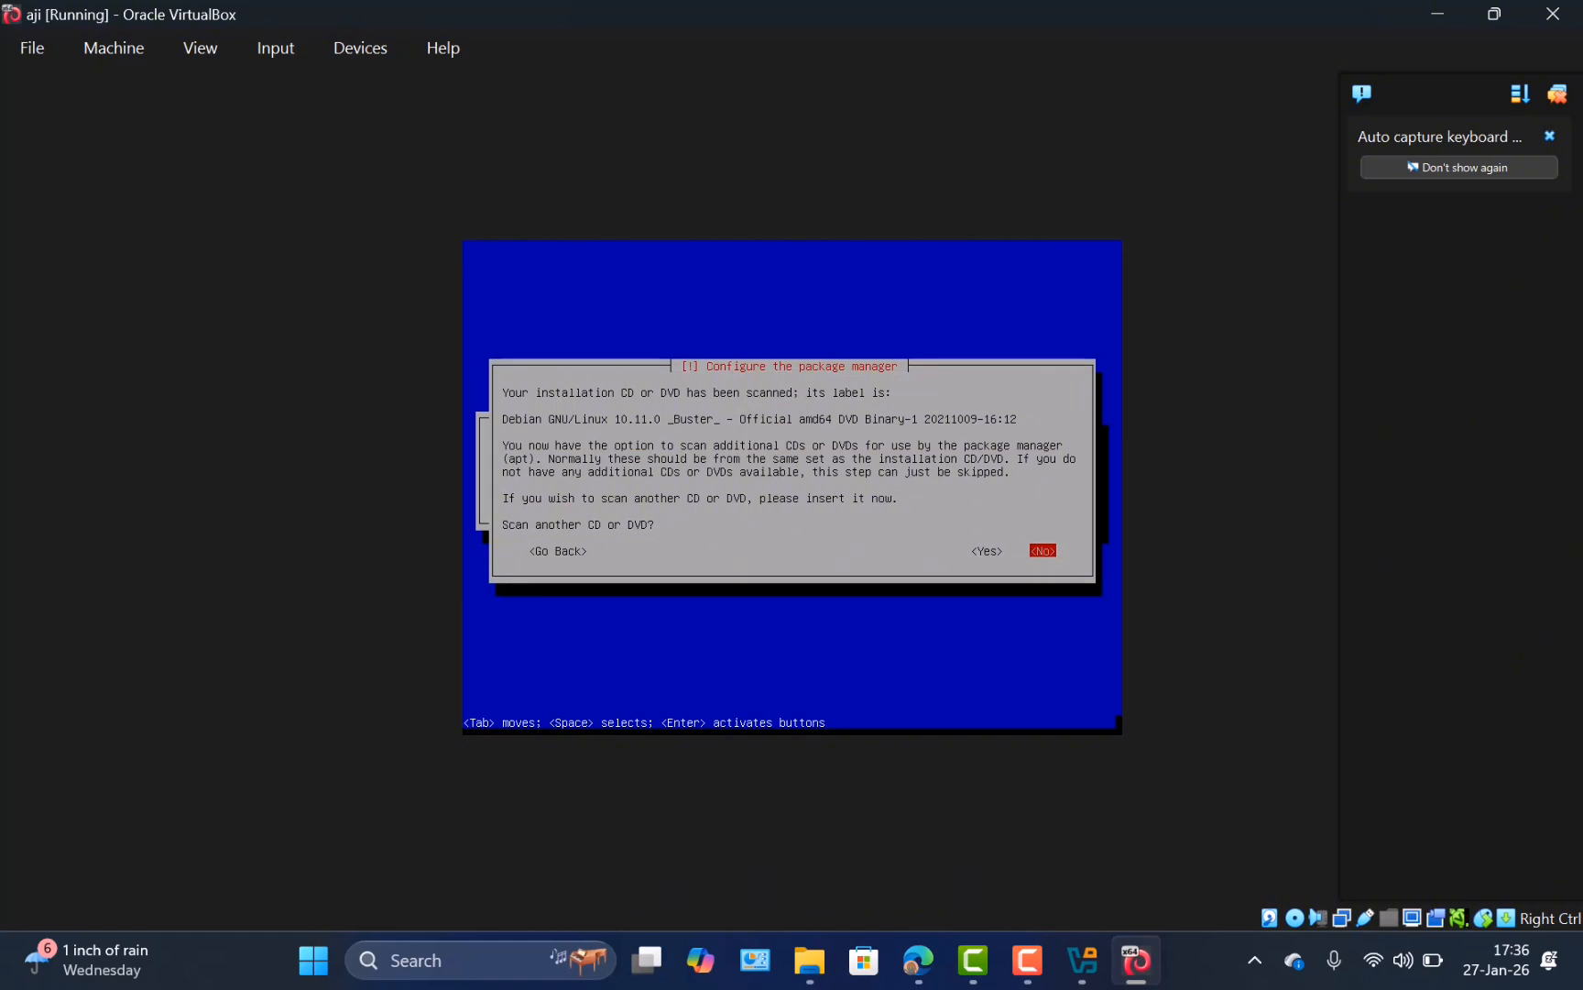
Decline scanning another CD or DVD, using a network mirror and participating in the package usage survey
{"action": "key", "text": "Return"}
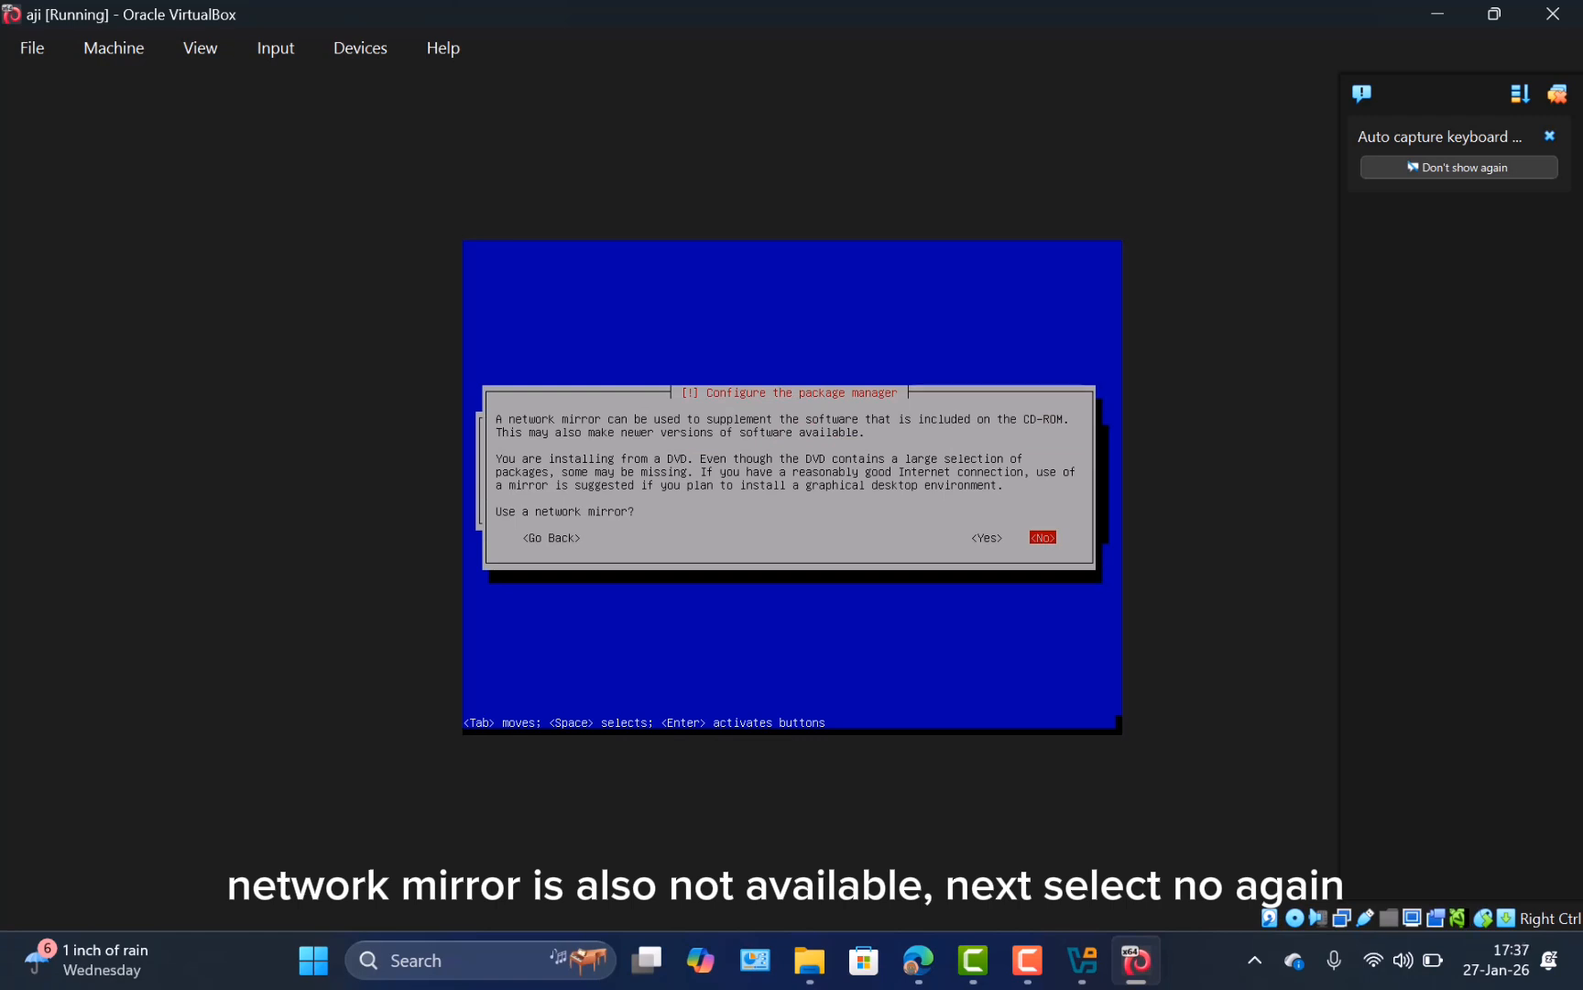
{"action": "key", "text": "Return"}
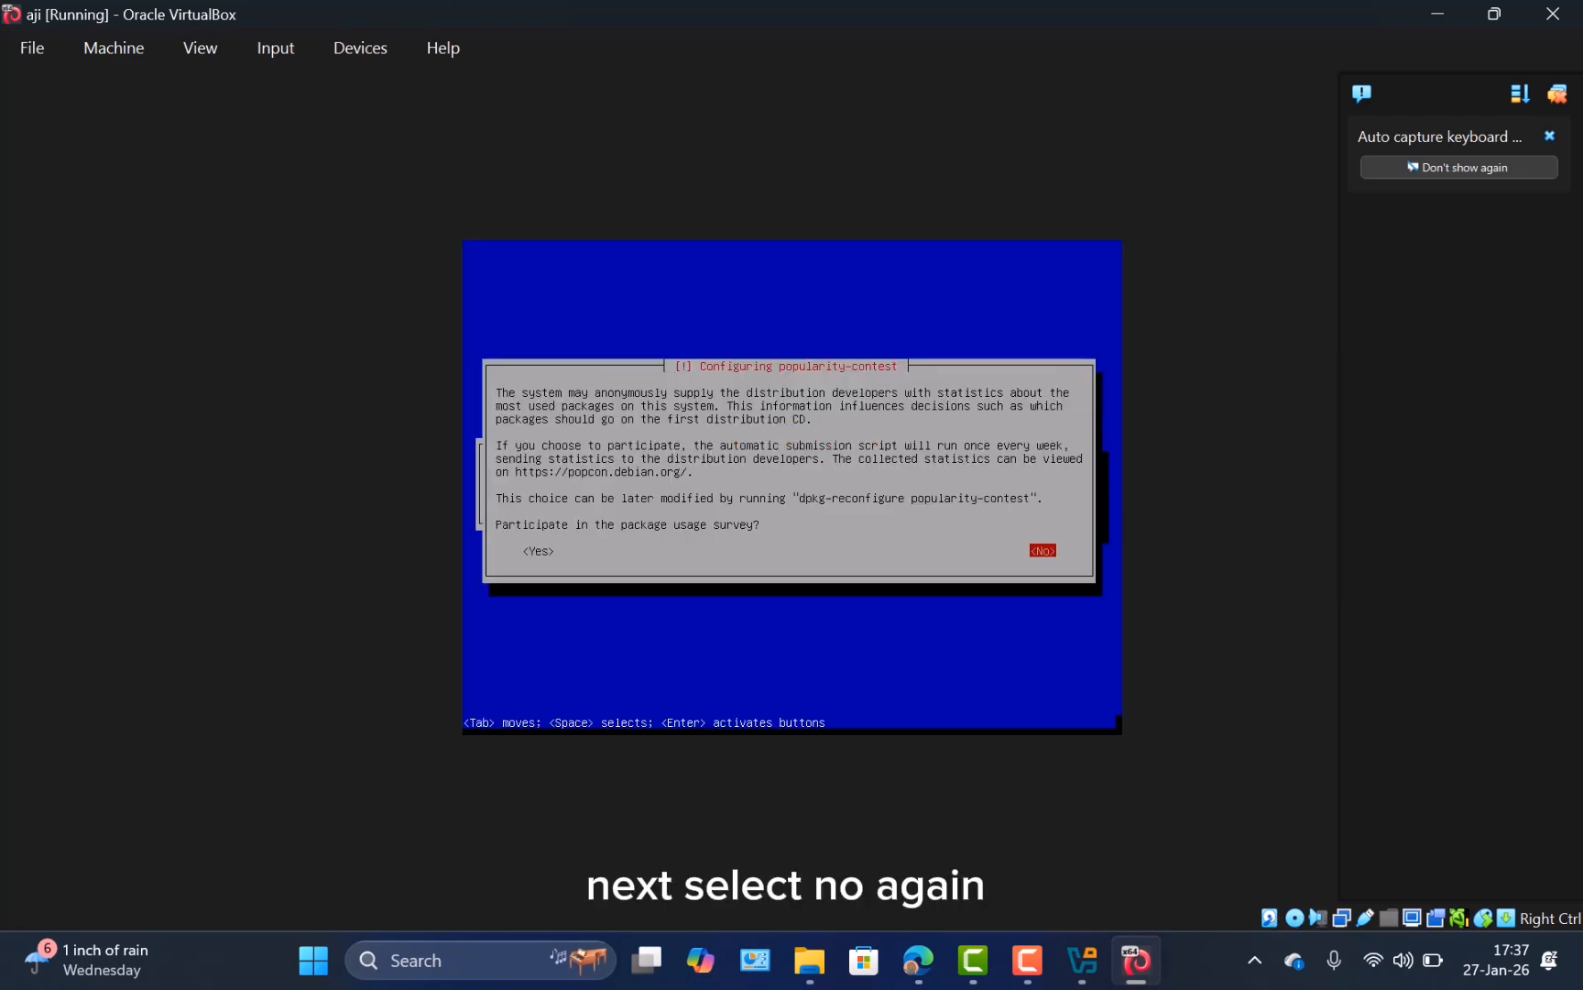
{"action": "key", "text": "Return"}
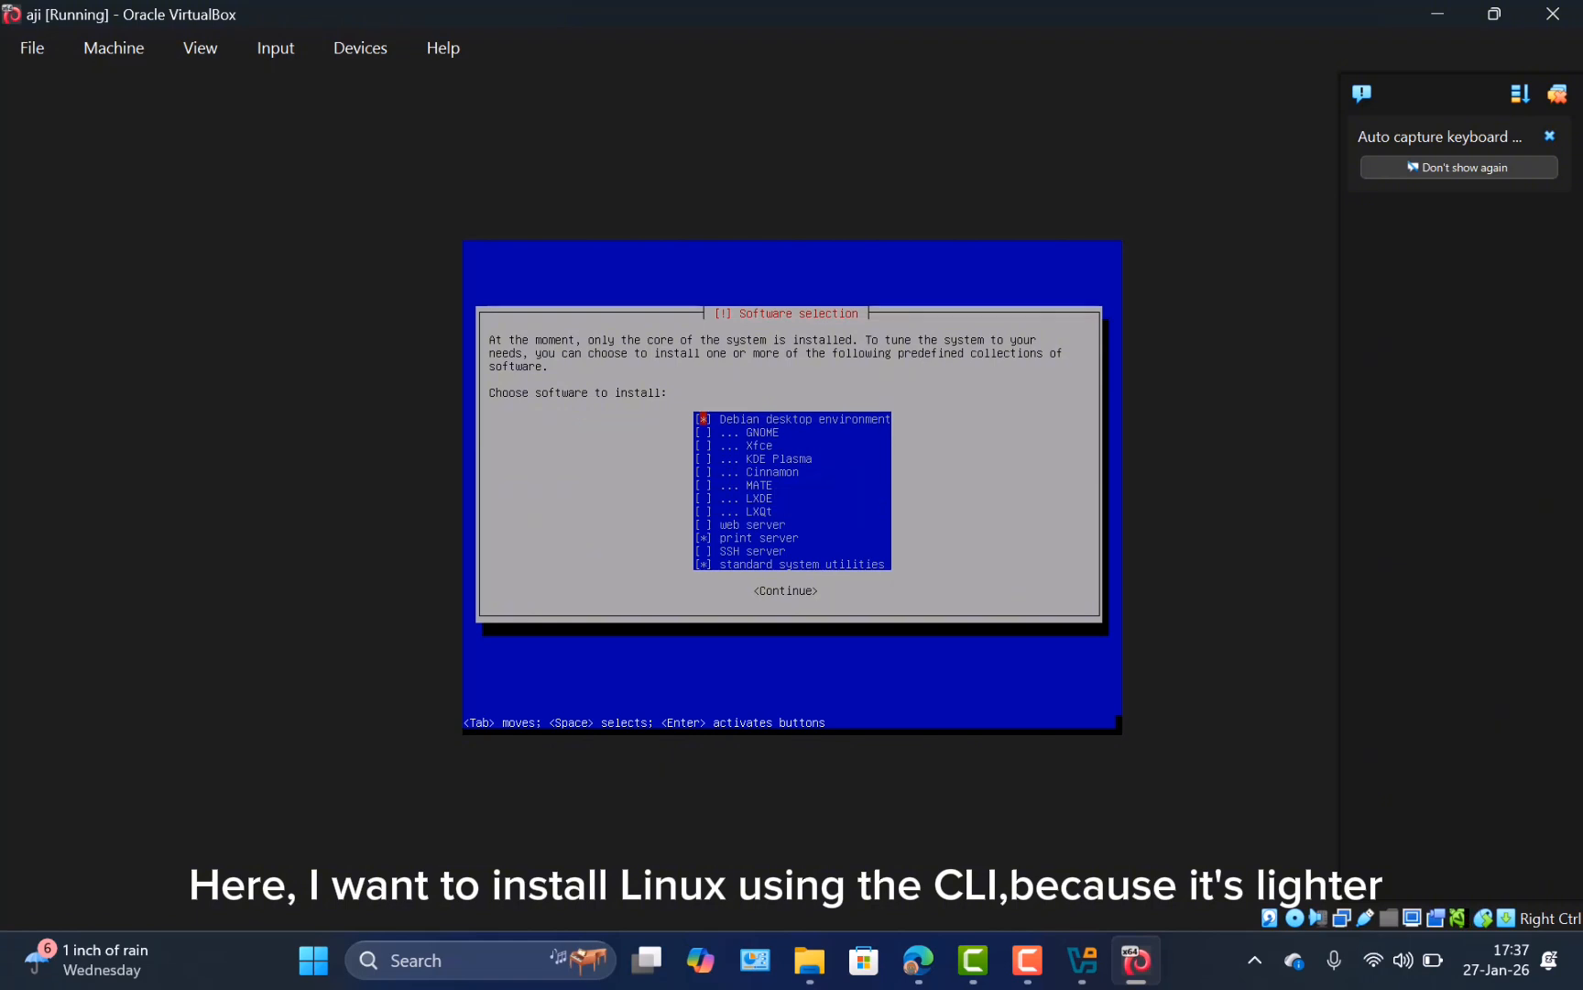
Deselect the Debian desktop environment and print server in the software selection and continue
{"action": "key", "text": "Down"}
{"action": "key", "text": "Down"}
{"action": "key", "text": "Down"}
{"action": "key", "text": "Down"}
{"action": "key", "text": "Down"}
{"action": "key", "text": "Down"}
{"action": "key", "text": "Down"}
{"action": "key", "text": "Down"}
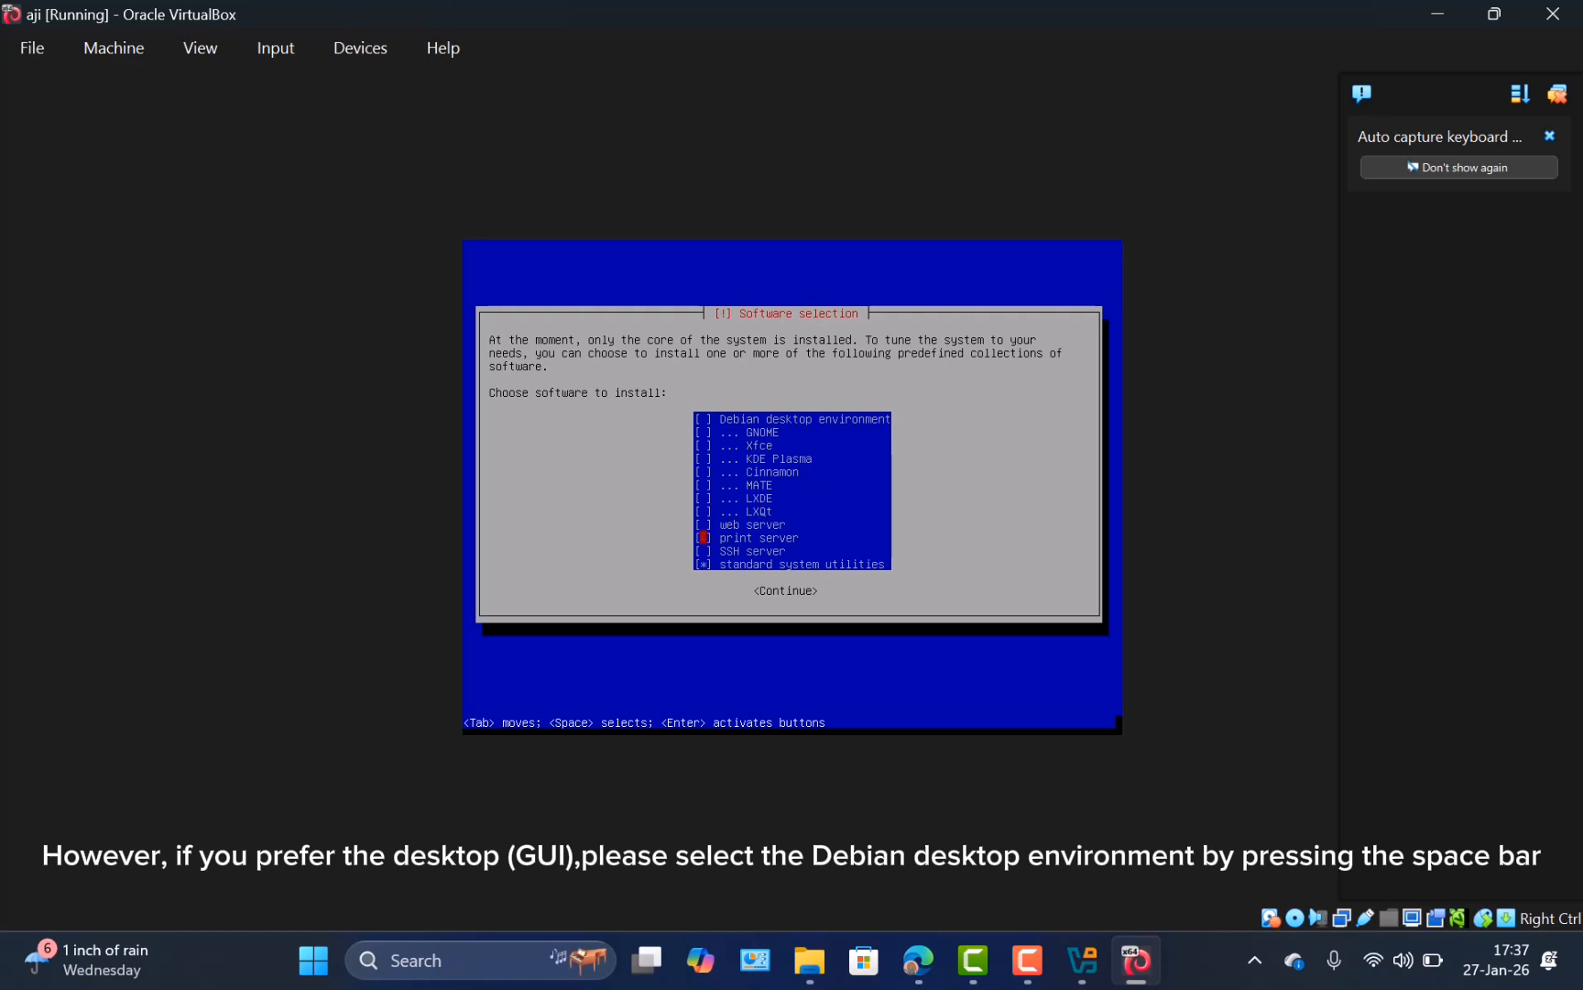
{"action": "key", "text": "Down"}
{"action": "key", "text": "space"}
{"action": "key", "text": "Down"}
{"action": "key", "text": "Down"}
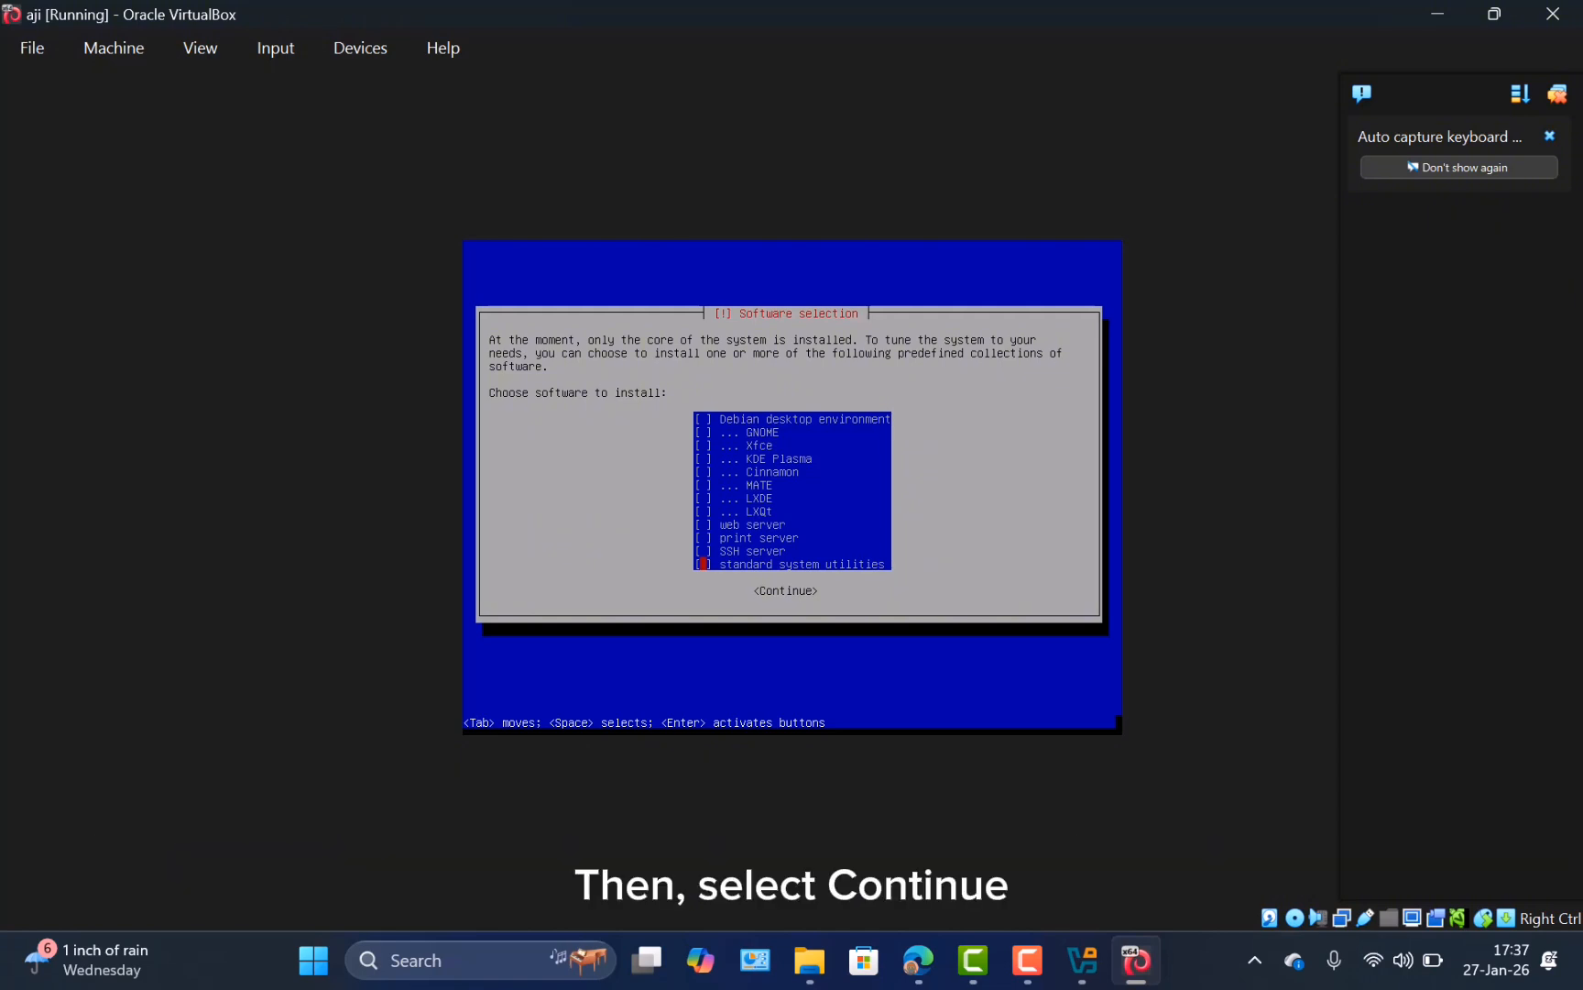
{"action": "key", "text": "Return"}
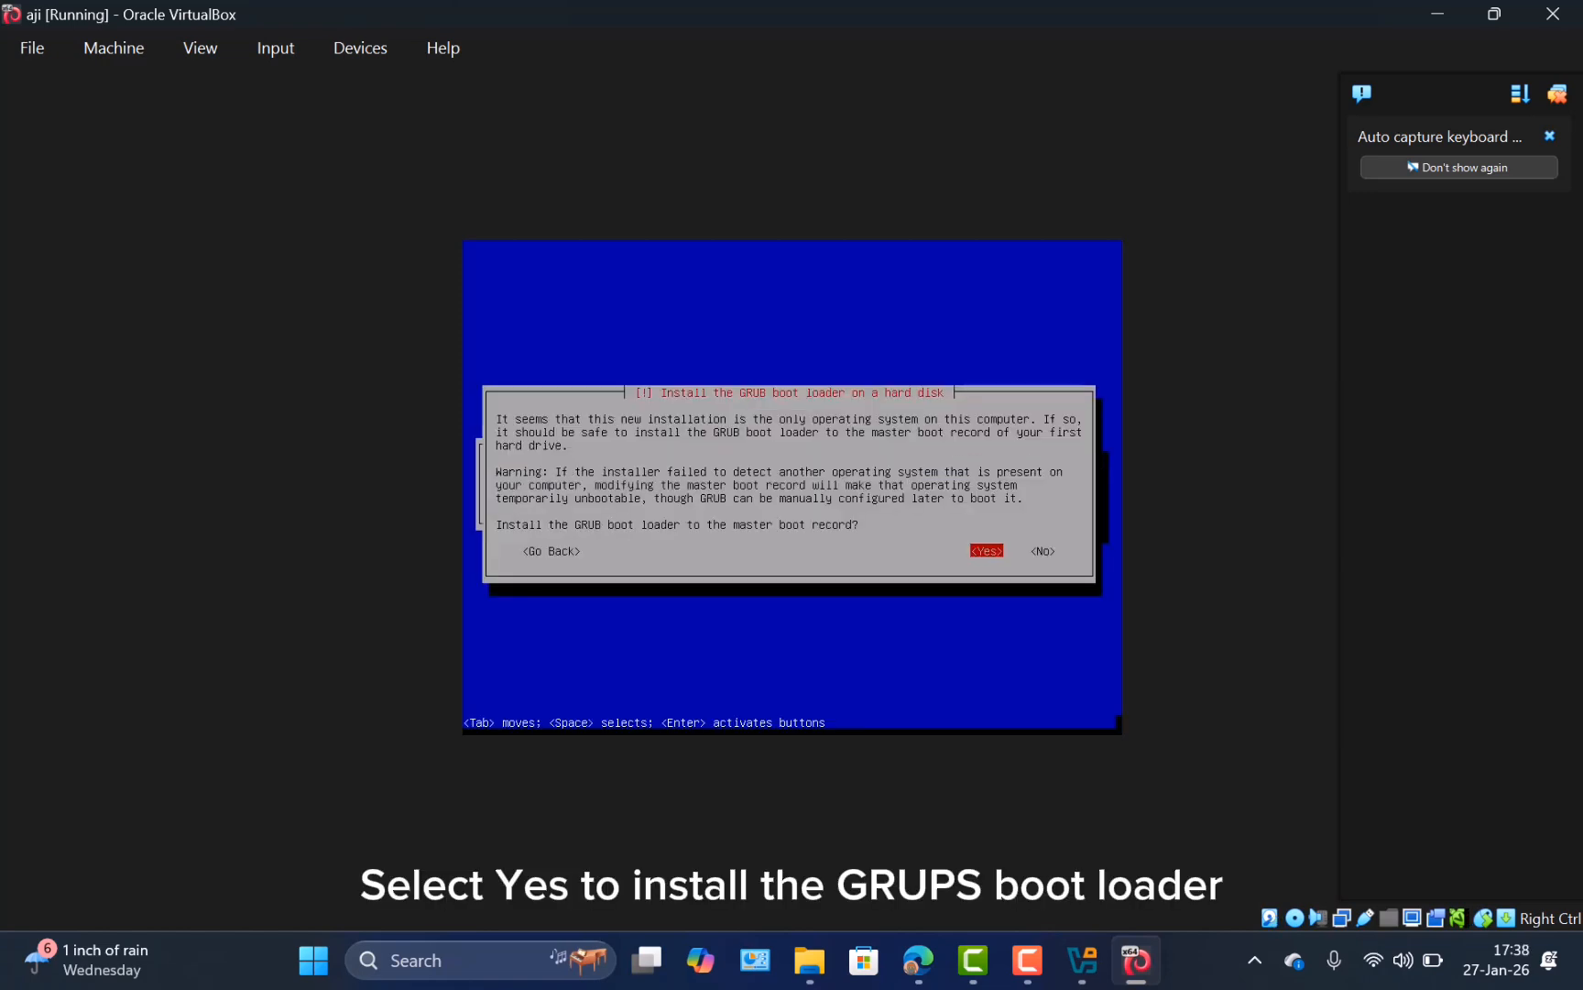
Install the GRUB boot loader to the master boot record of /dev/sda and finish the installation by booting into the new system
{"action": "key", "text": "Return"}
{"action": "key", "text": "Down"}
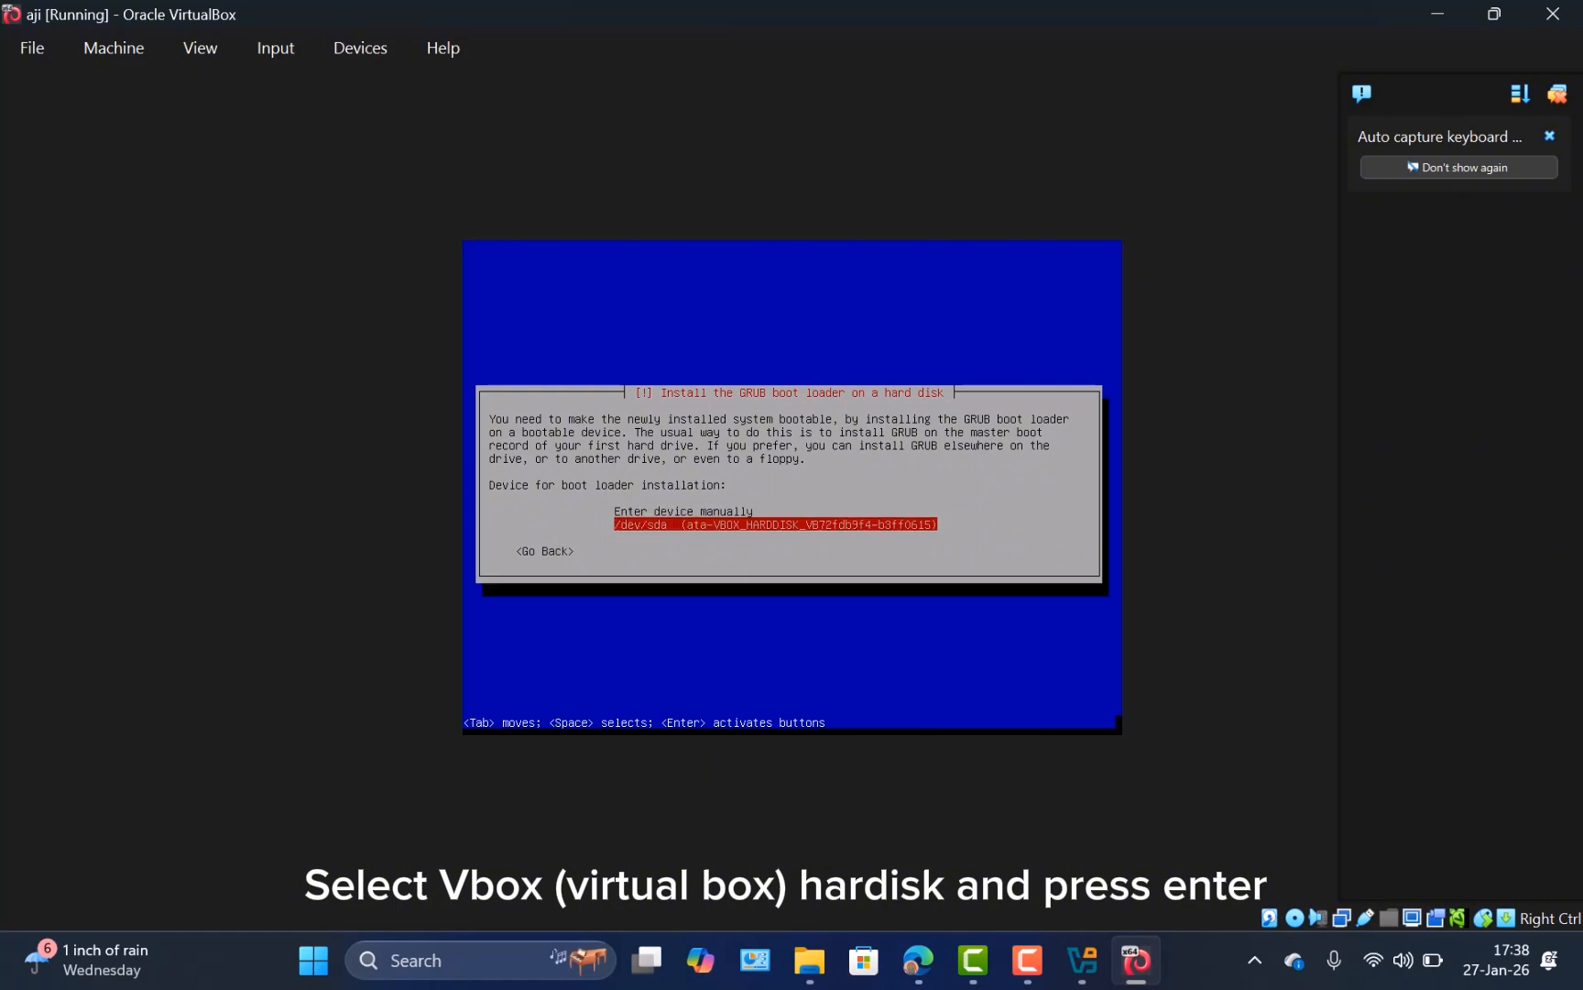
{"action": "key", "text": "Return"}
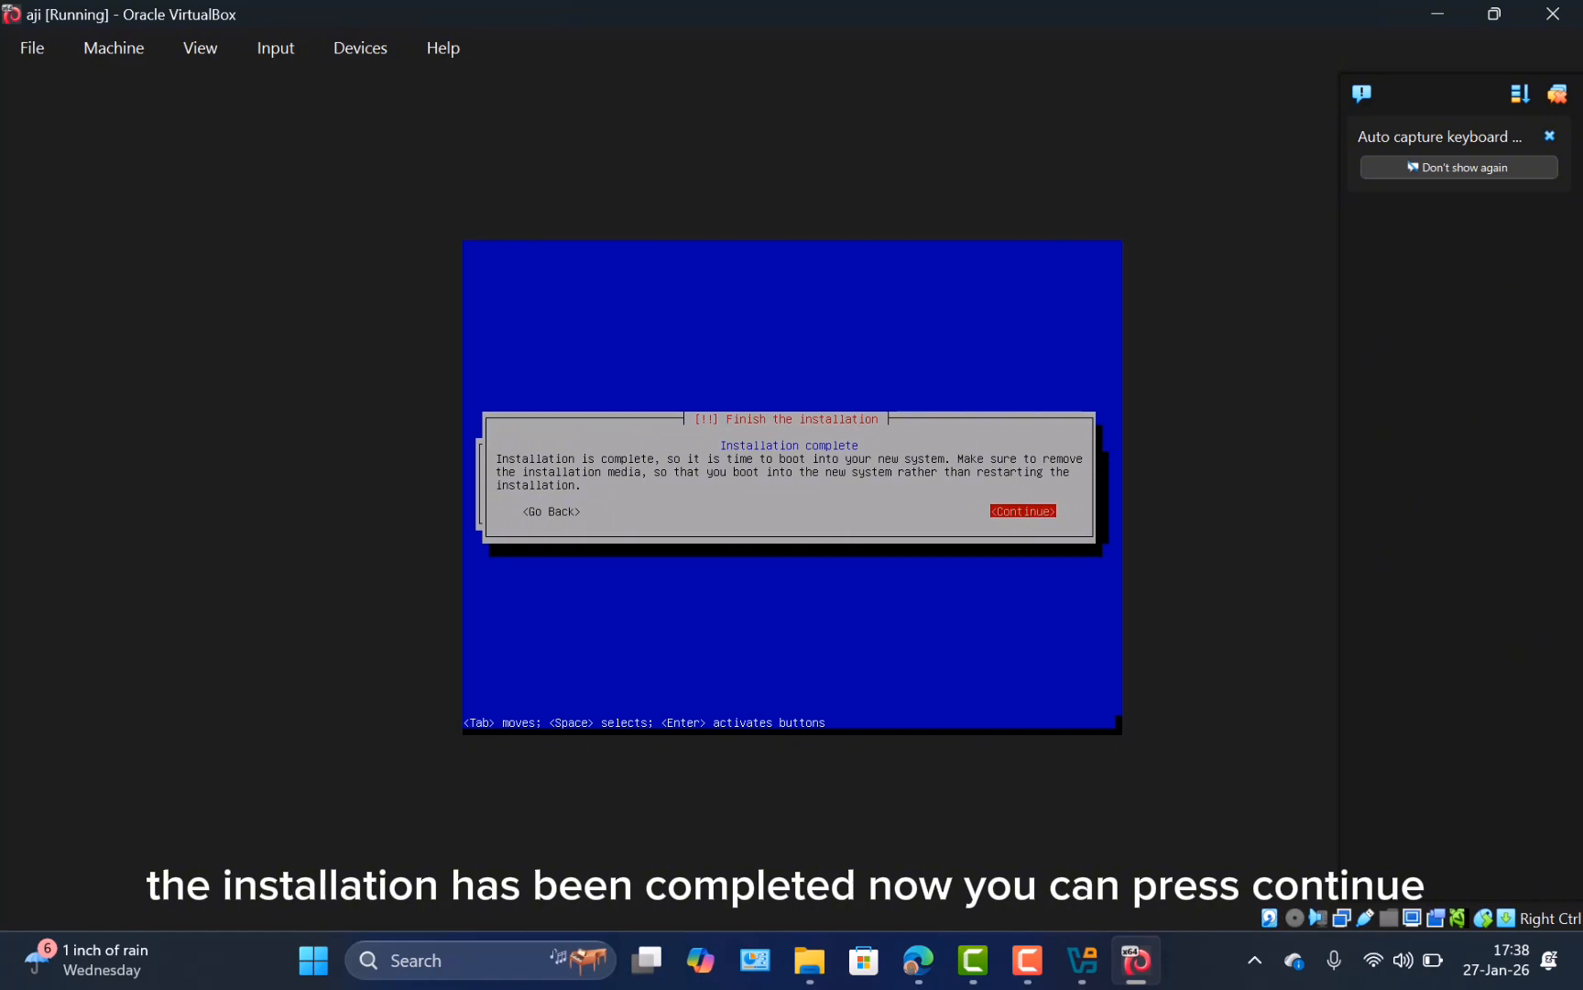
{"action": "key", "text": "Return"}
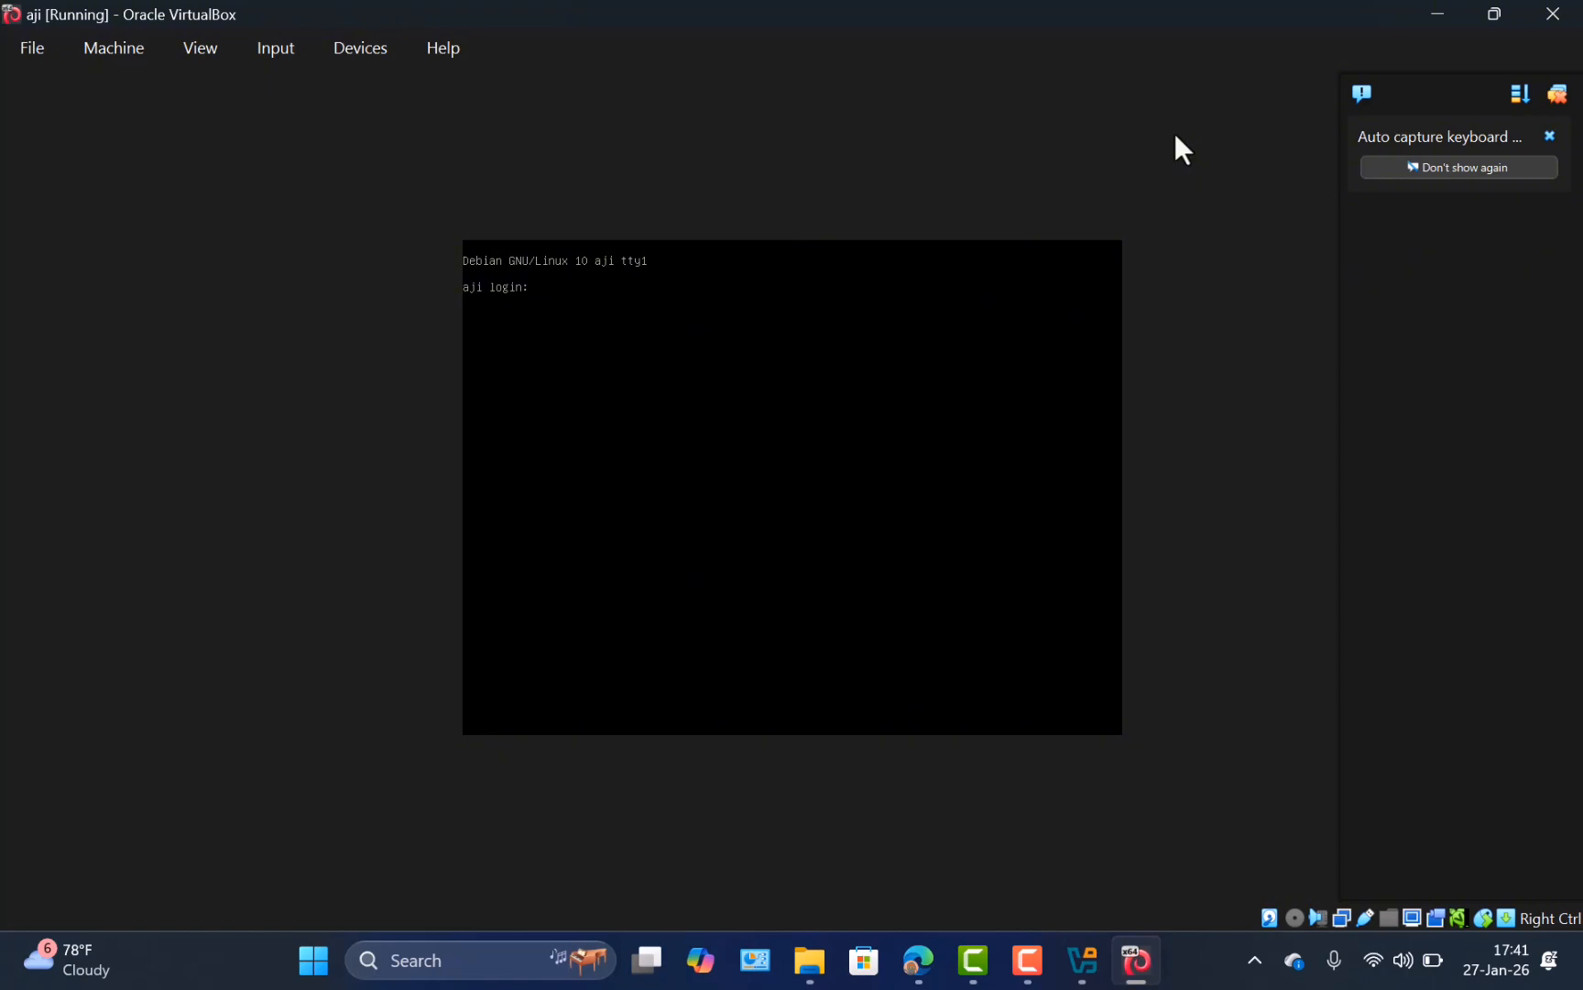
Log in with the regular user's username and password, and switch to root with su and the root password
{"action": "key", "text": "Return"}
{"action": "key", "text": "Return"}
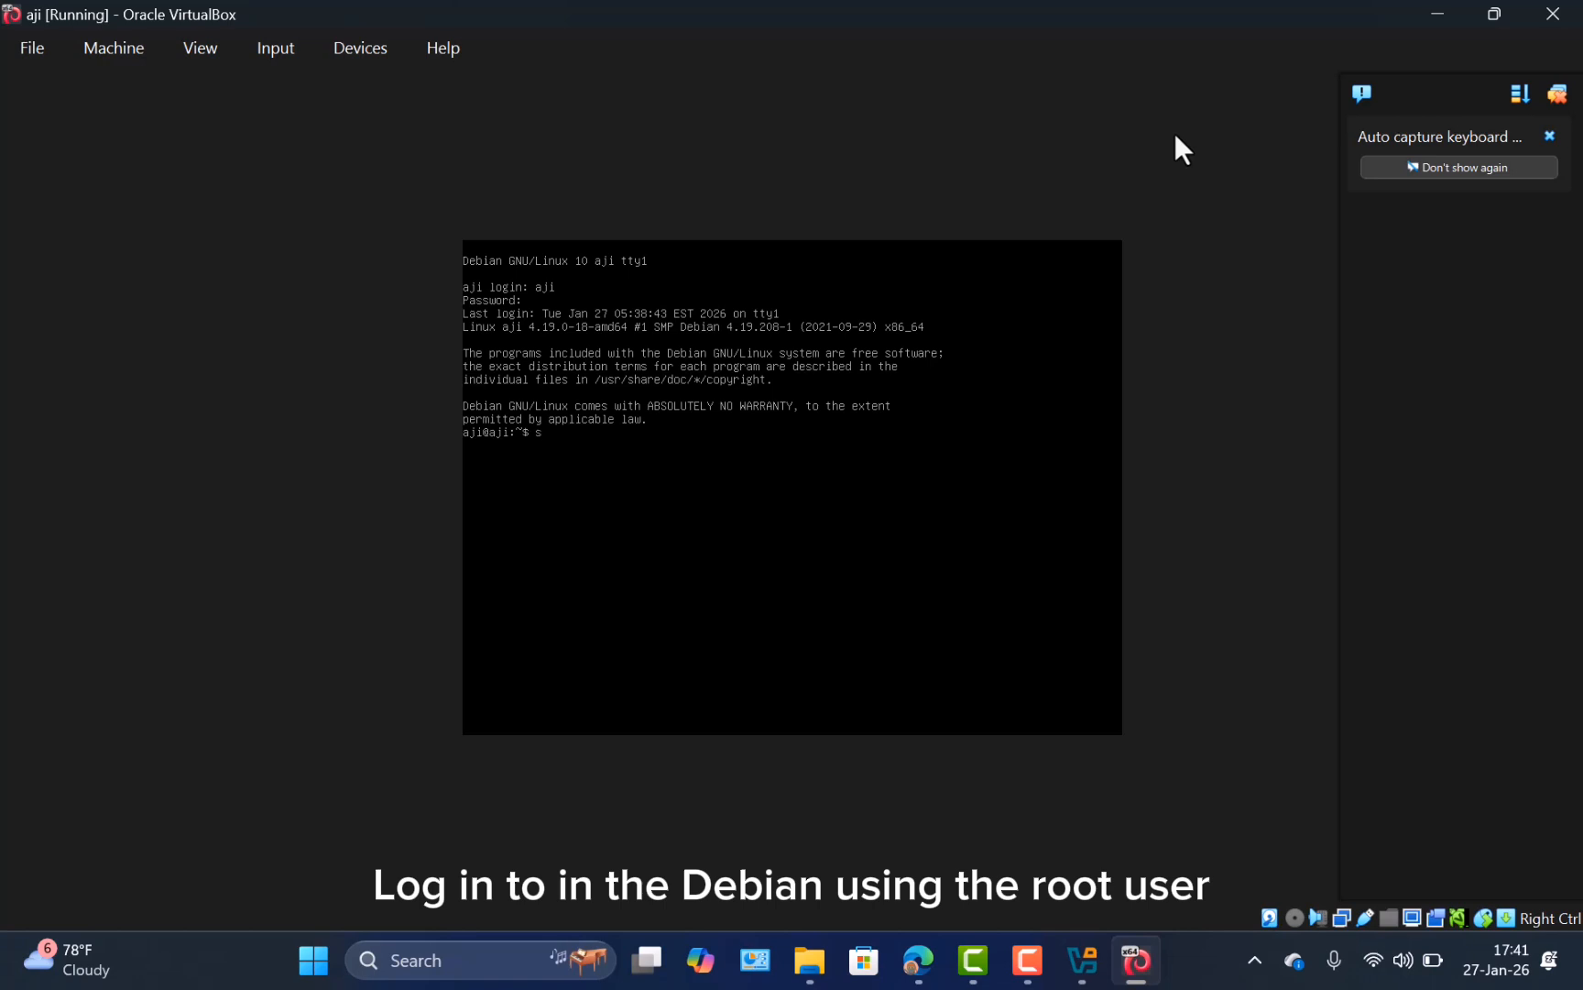
{"action": "type", "text": "su"}
{"action": "key", "text": "Return"}
{"action": "key", "text": "Return"}
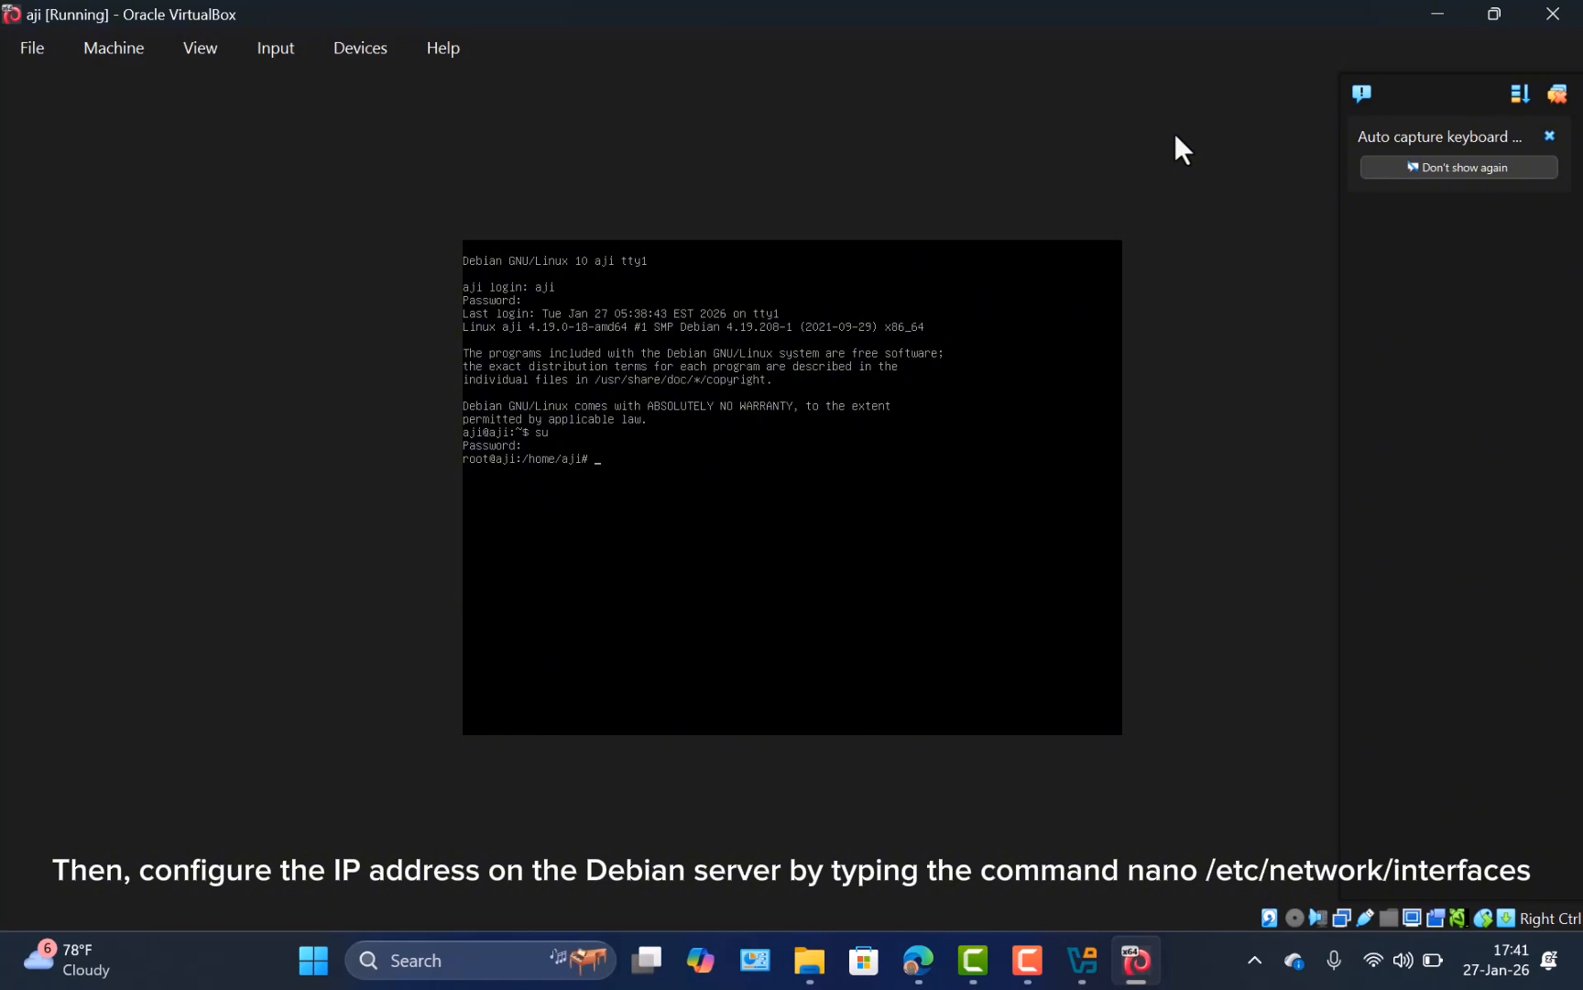
Open /etc/network/interfaces in nano
{"action": "type", "text": "nano /etc/network/"}
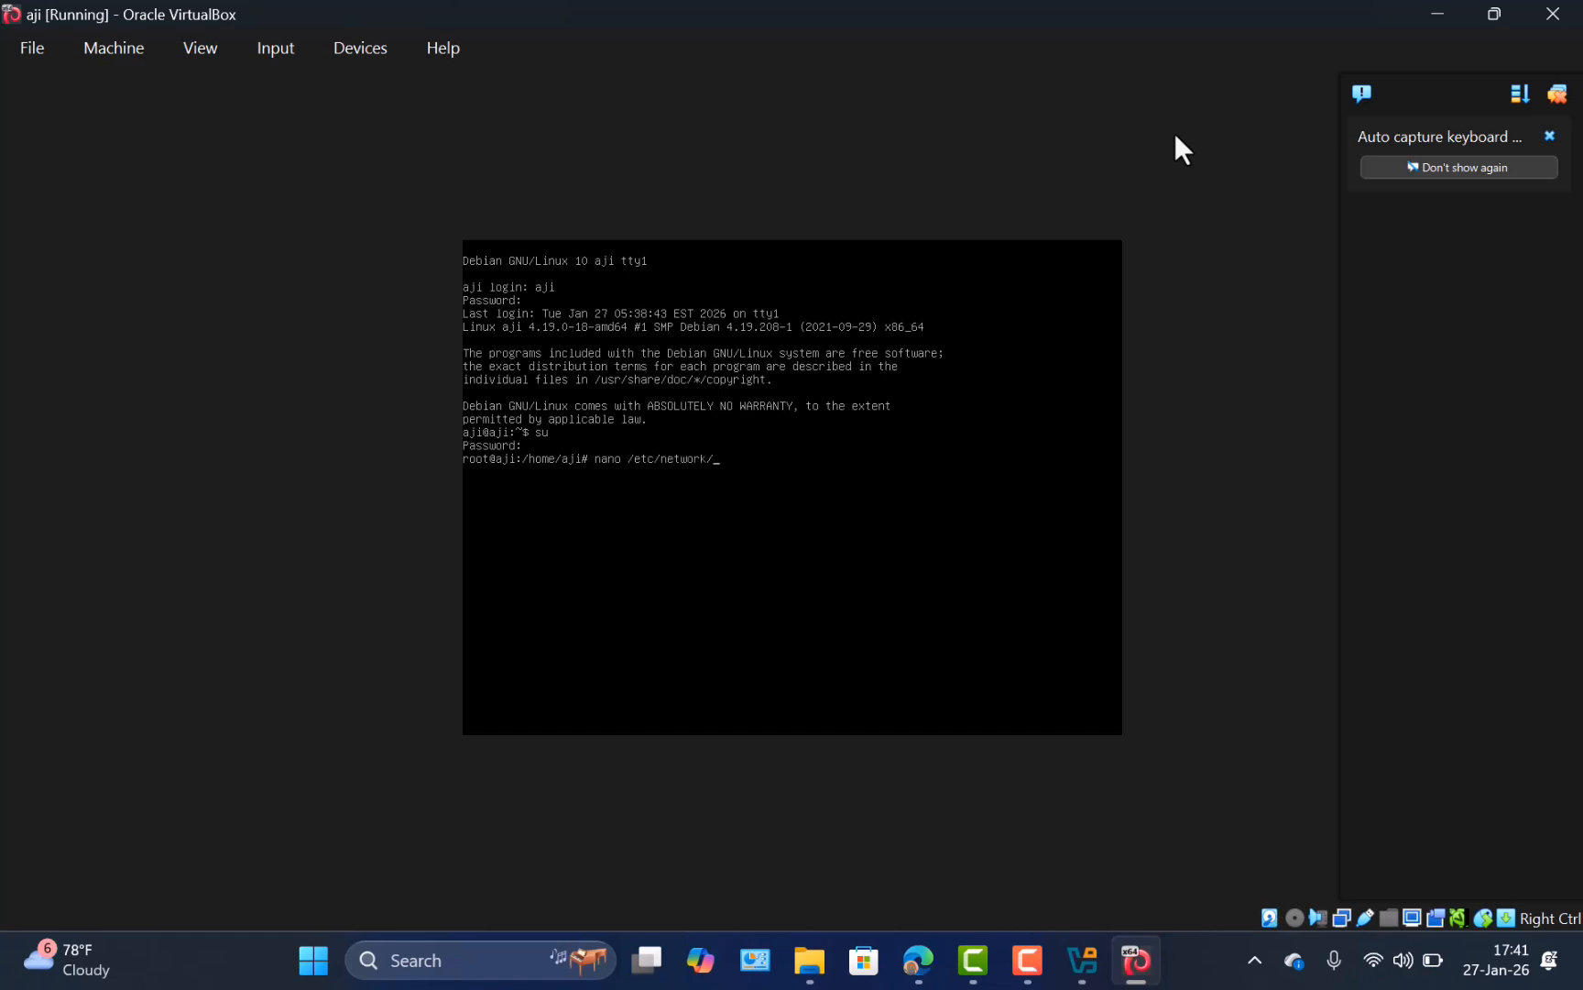
{"action": "type", "text": "interfaces"}
{"action": "key", "text": "Return"}
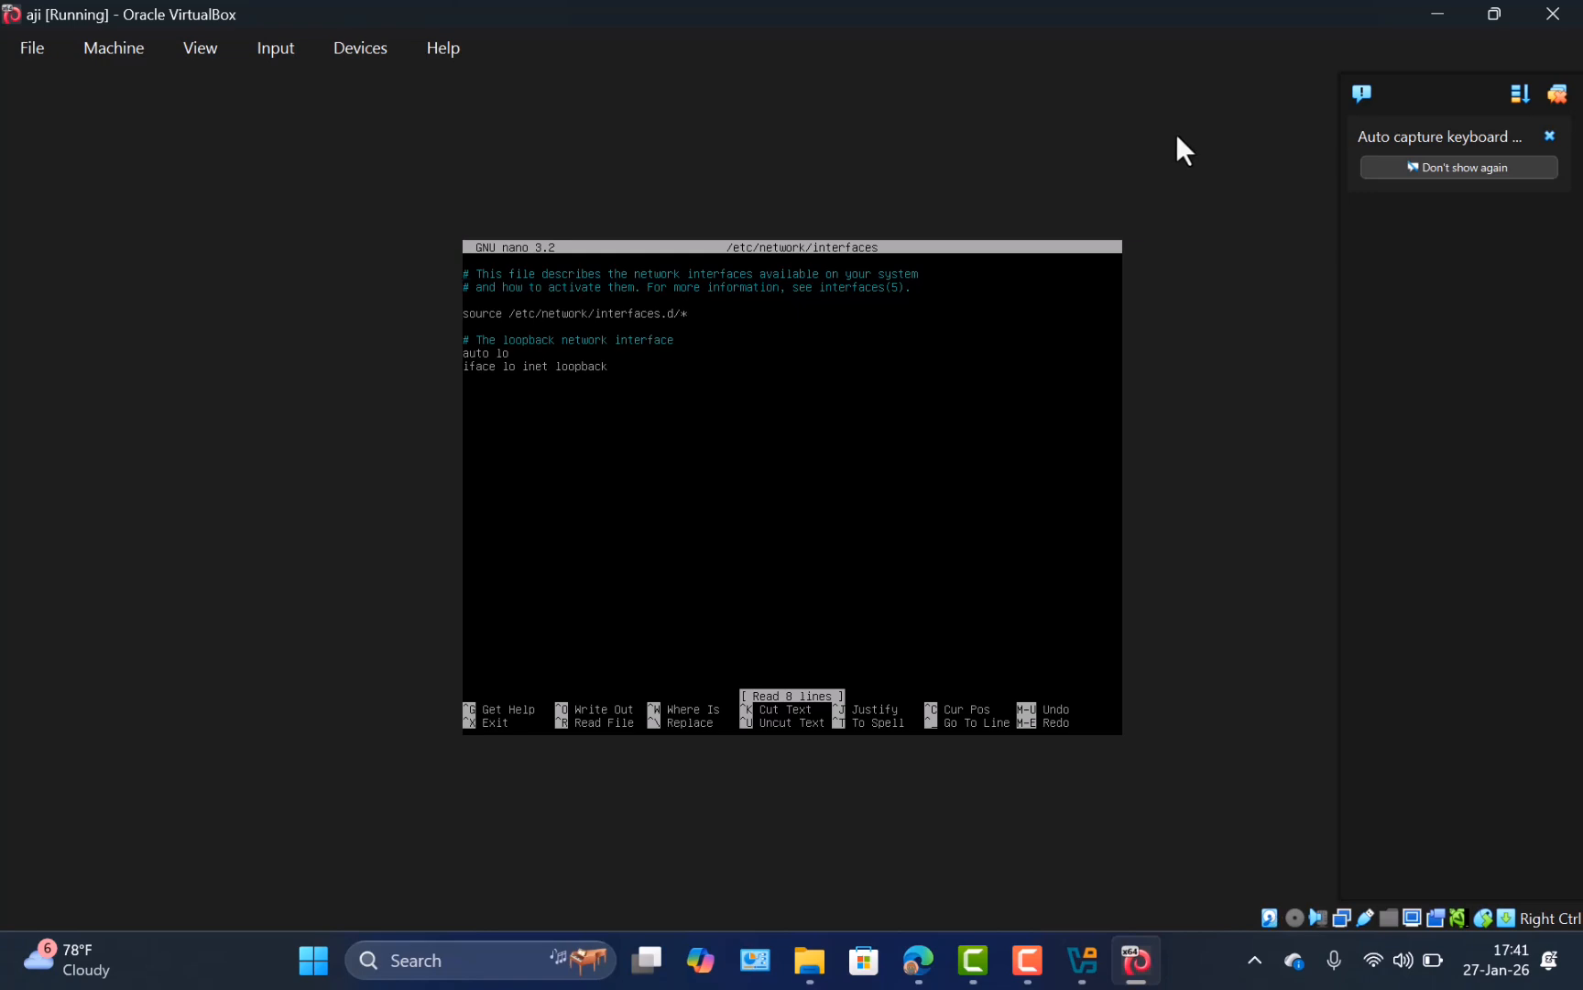
Below the loopback entry, add the comment "#The primary network interfaces" and the lines "auto enp0s3" and "iface enp0s3 inet static"
{"action": "key", "text": "Down"}
{"action": "key", "text": "Down"}
{"action": "key", "text": "Down"}
{"action": "key", "text": "Return"}
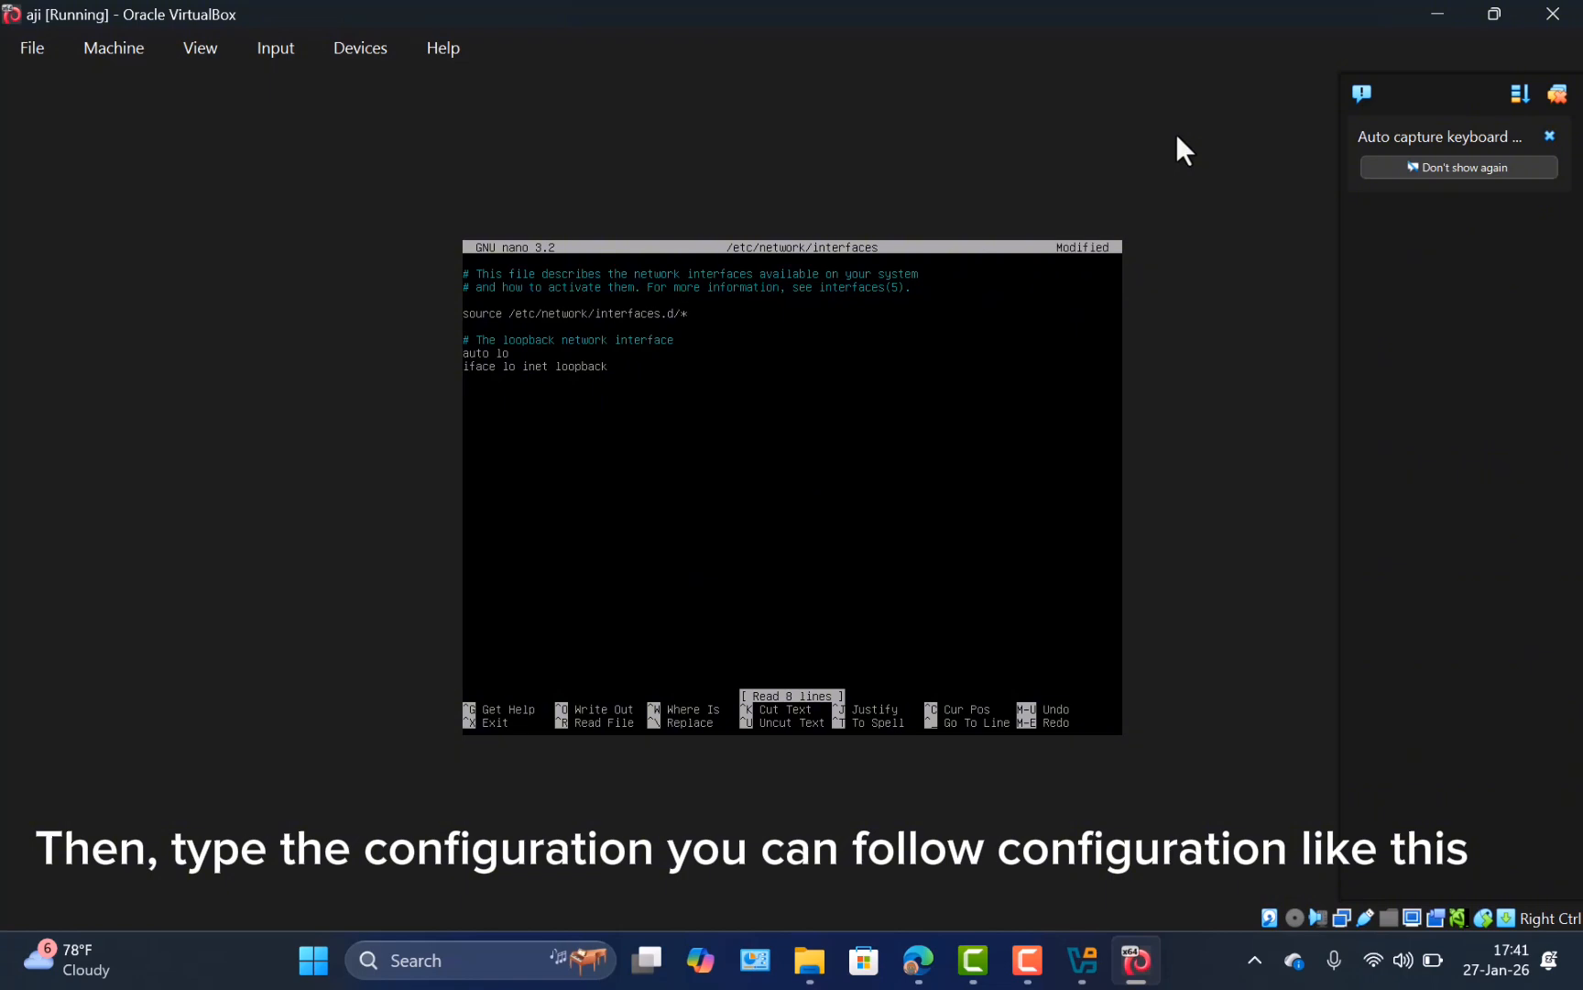
{"action": "type", "text": "#The primary"}
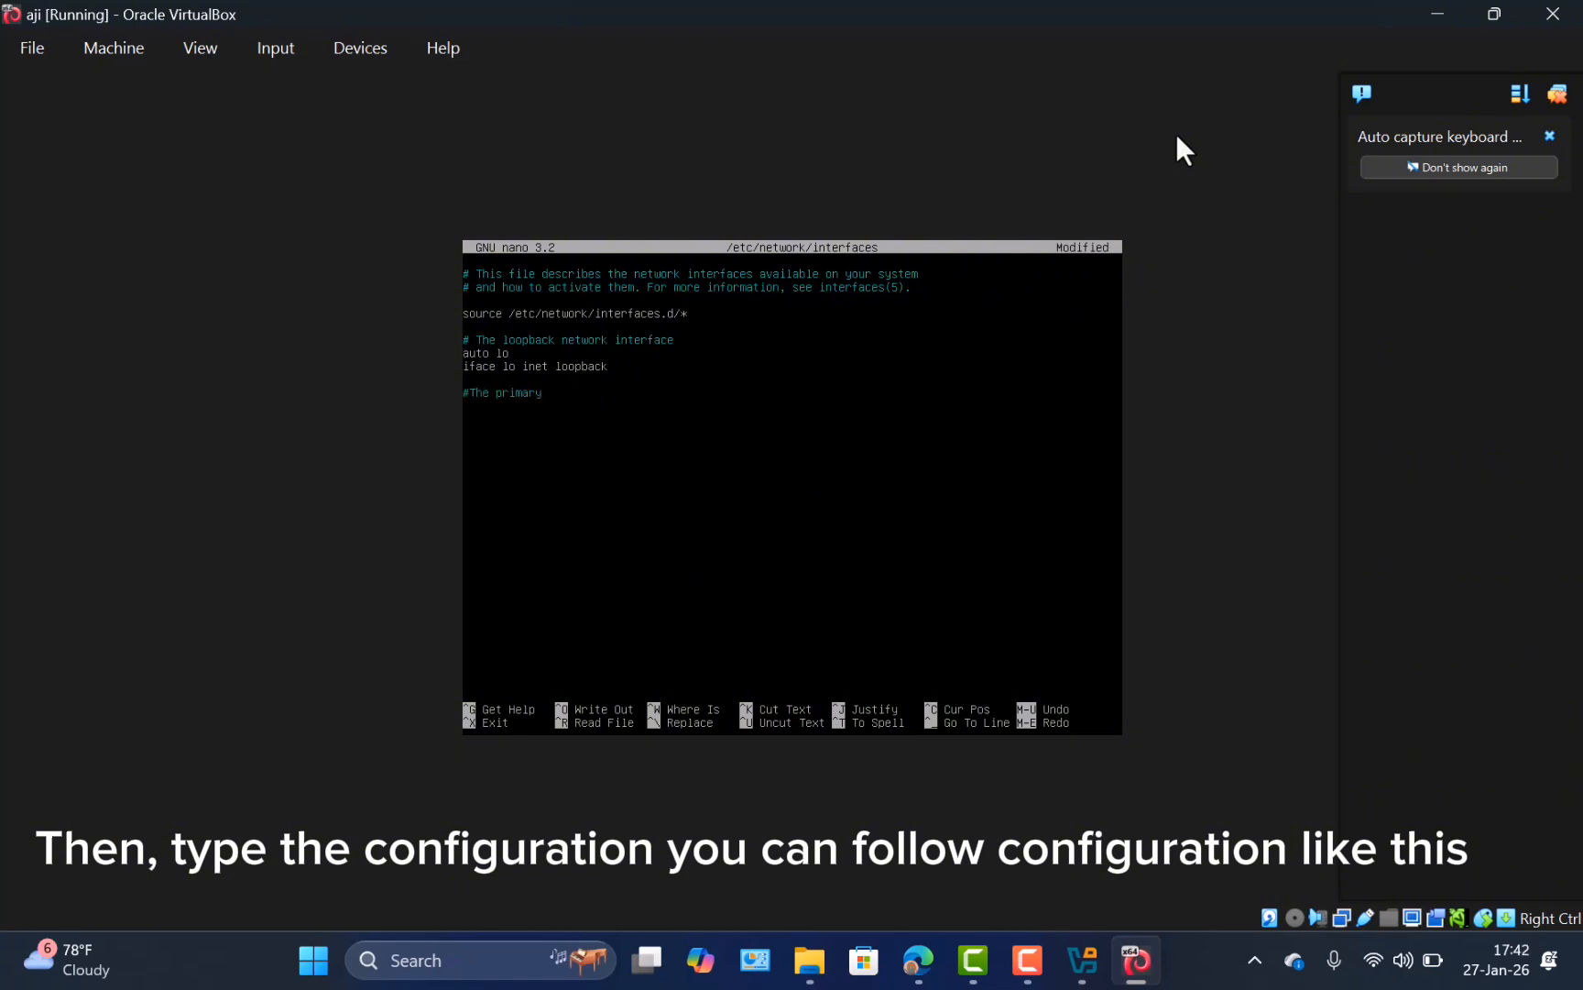
{"action": "type", "text": " network interfaces auto enp0s3"}
{"action": "key", "text": "Return"}
{"action": "type", "text": "iface enp0s3 inet static    "}
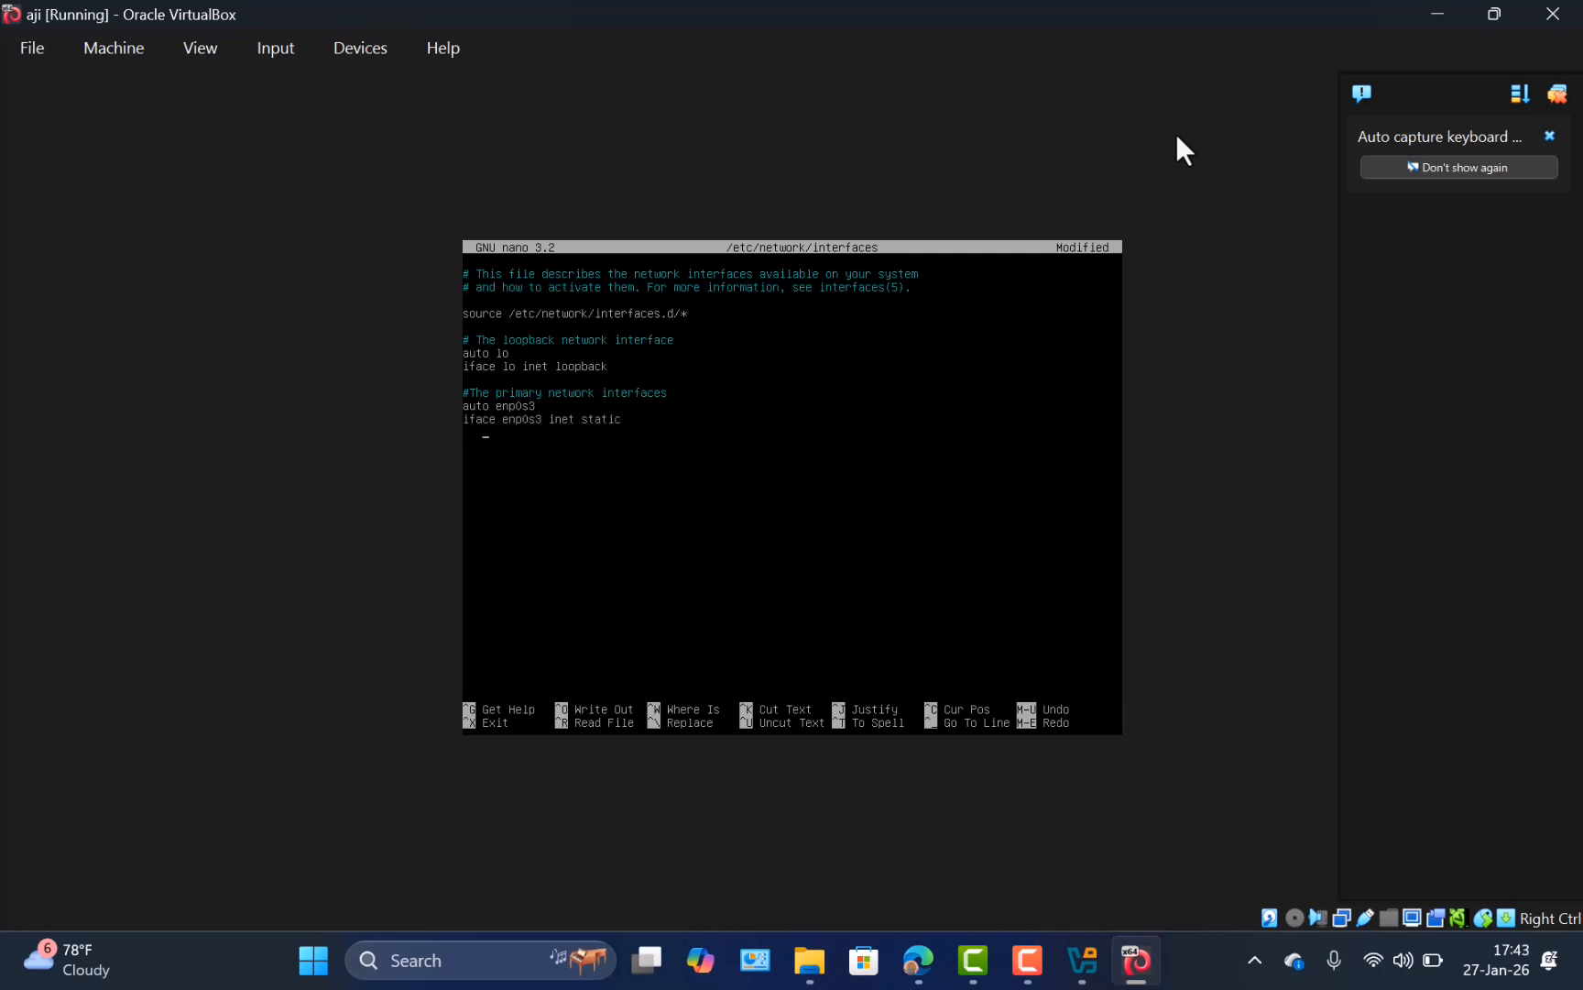
Give enp0s3 the indented settings address 192.168.10.1 and netmask 255.255.255.0
{"action": "type", "text": "address 192.168.10.1"}
{"action": "key", "text": "Return"}
{"action": "type", "text": "netmask 255.255.255.0"}
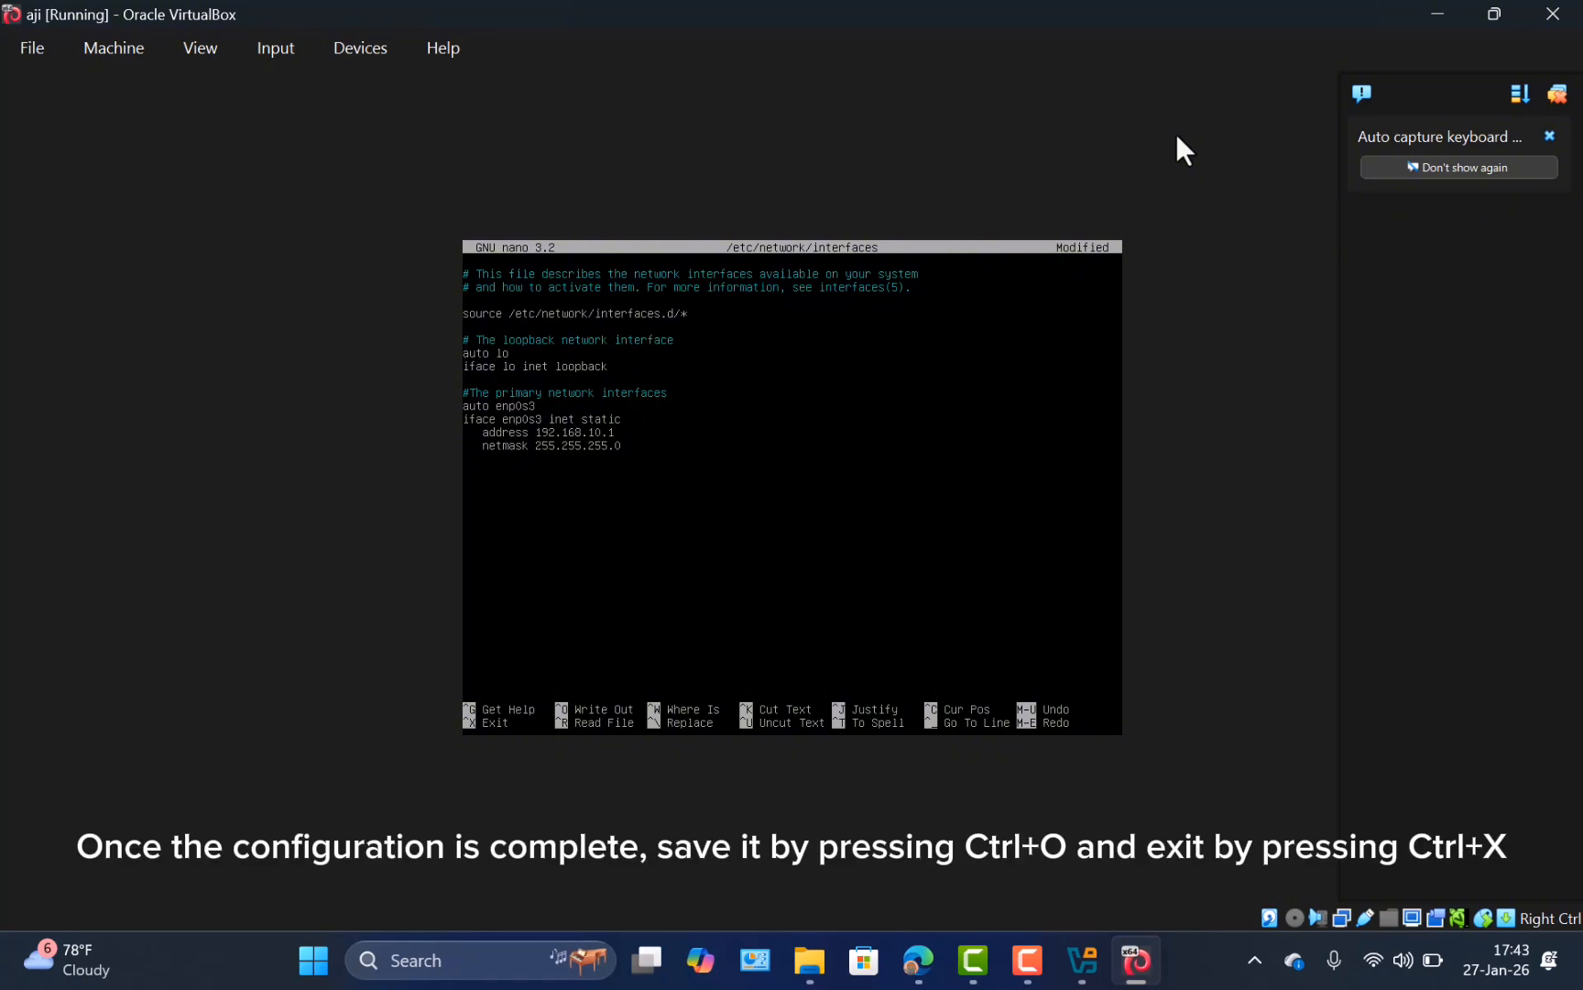
Save the interfaces file, exit nano and restart networking with "/etc/init.d/networking restart"
{"action": "key", "text": "ctrl+o"}
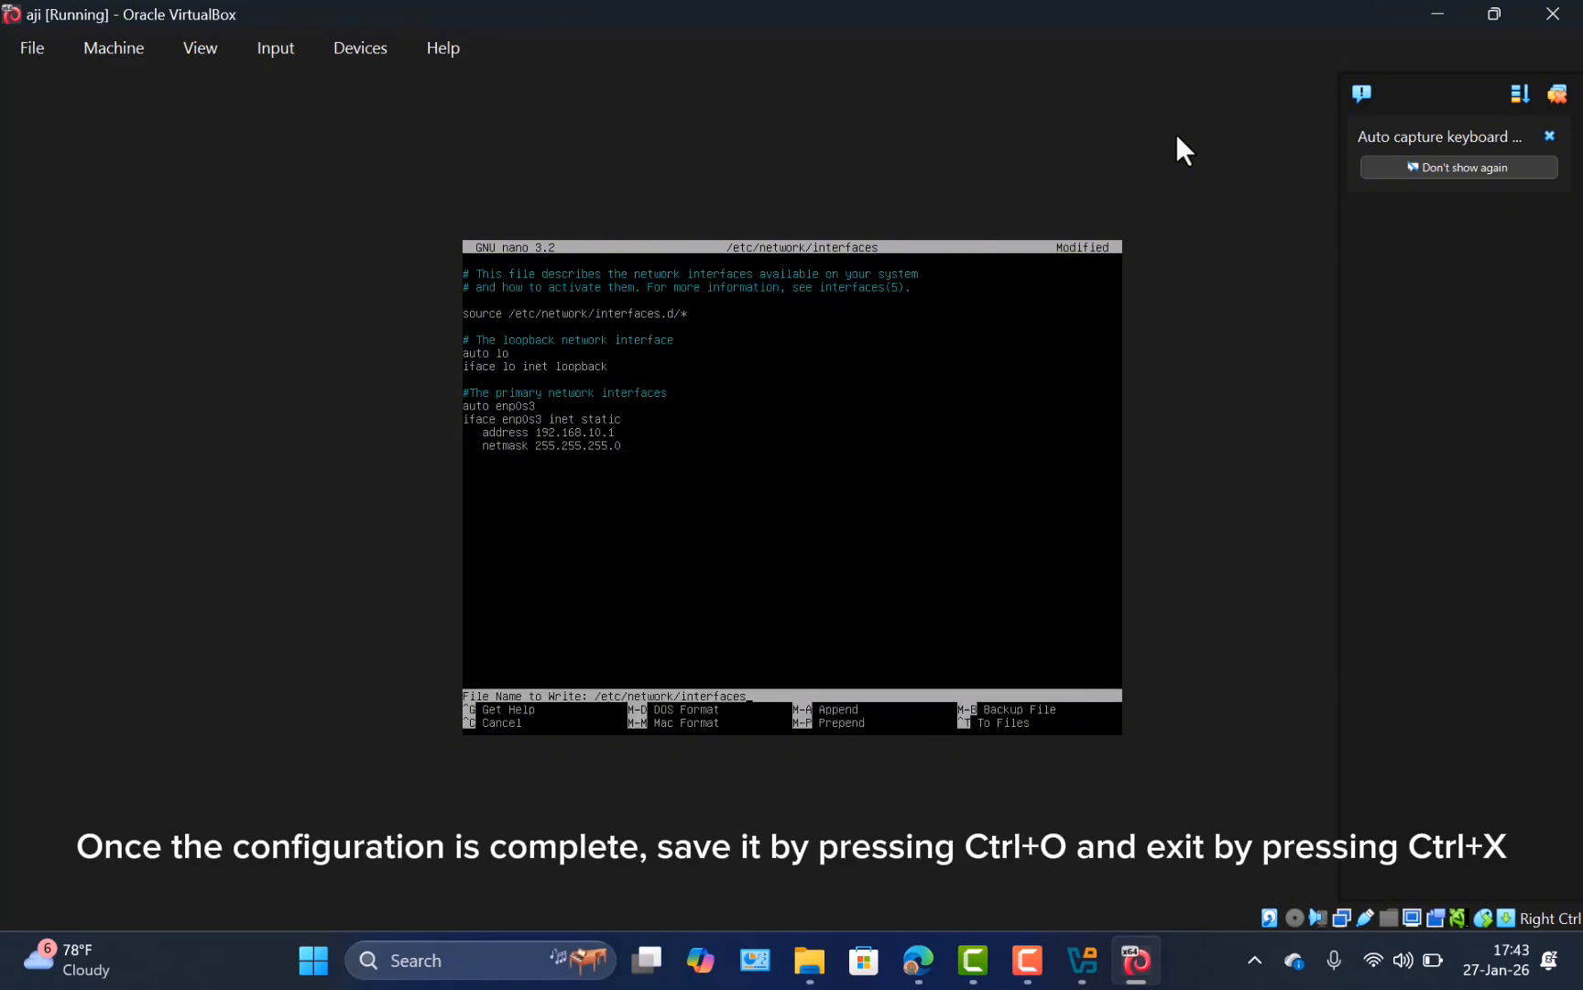
{"action": "key", "text": "Return"}
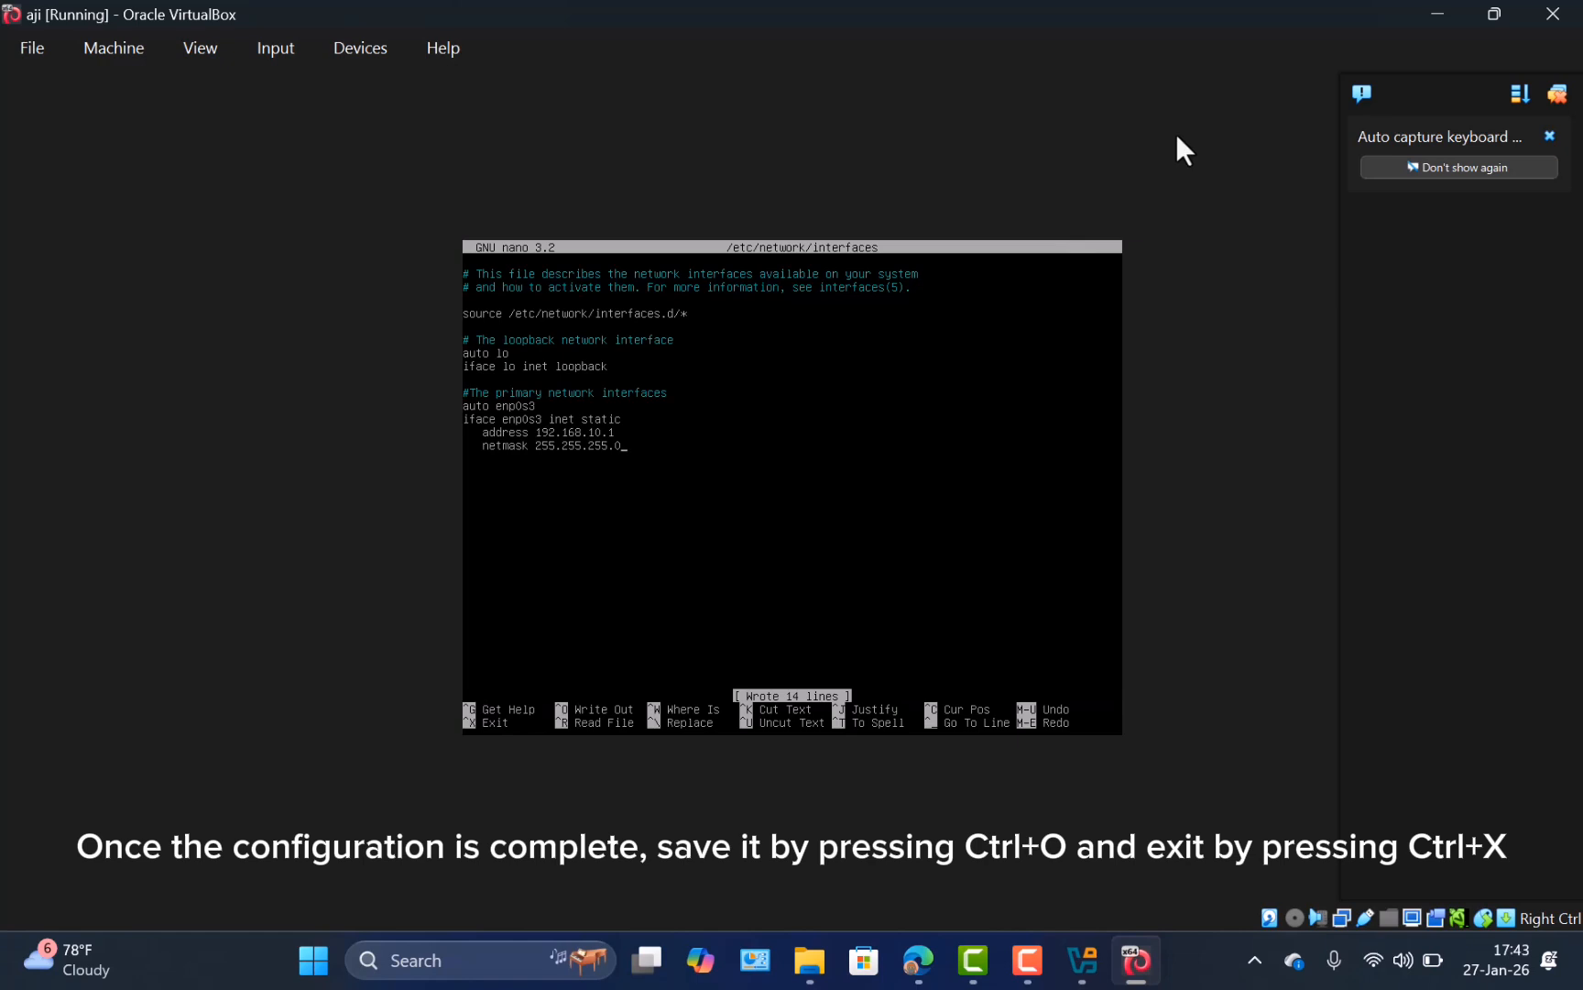
{"action": "key", "text": "ctrl+x"}
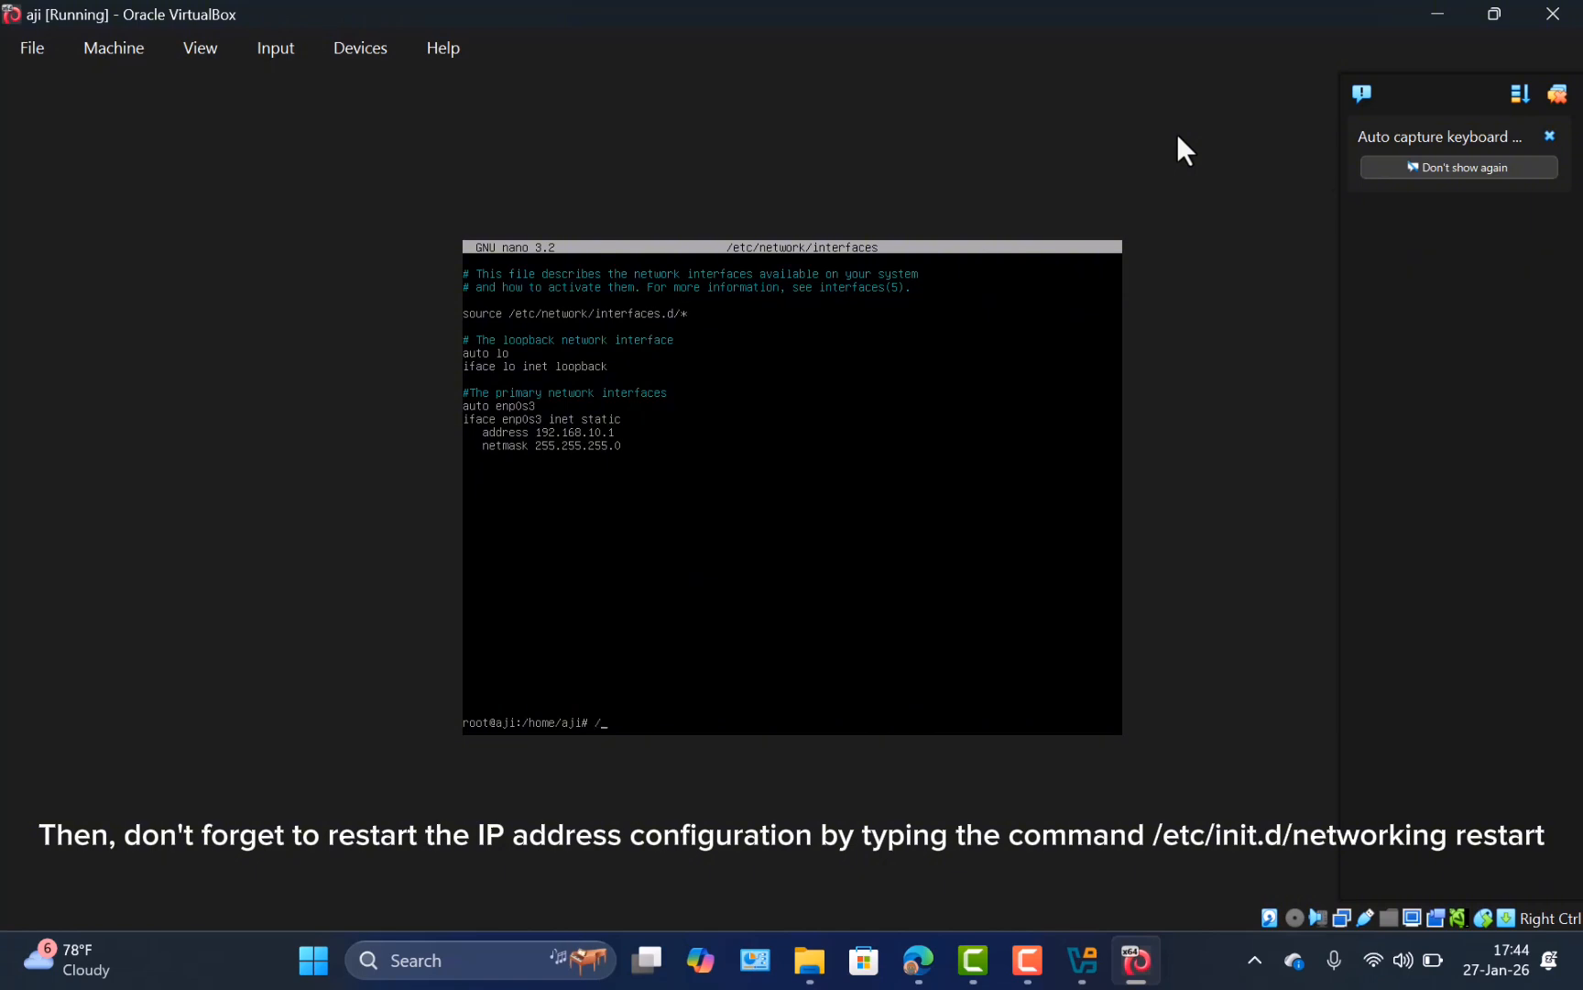
{"action": "type", "text": "it.d/networking restart"}
{"action": "key", "text": "Return"}
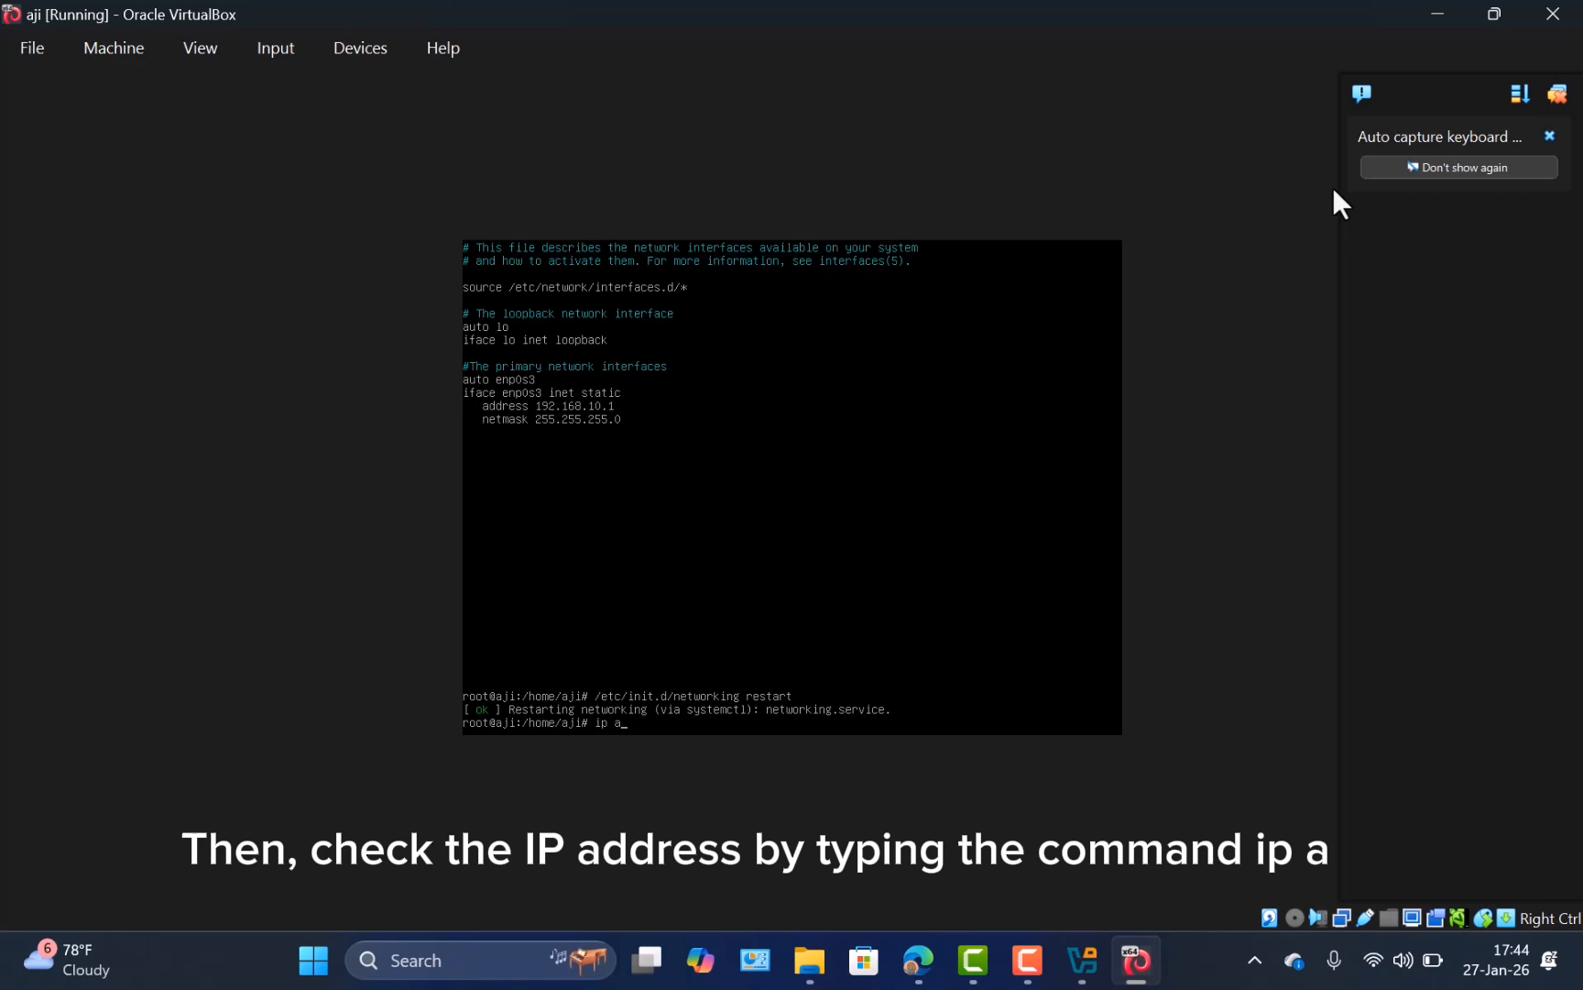
Run the "ip a" command to check the server's network interface addresses
{"action": "key", "text": "Return"}
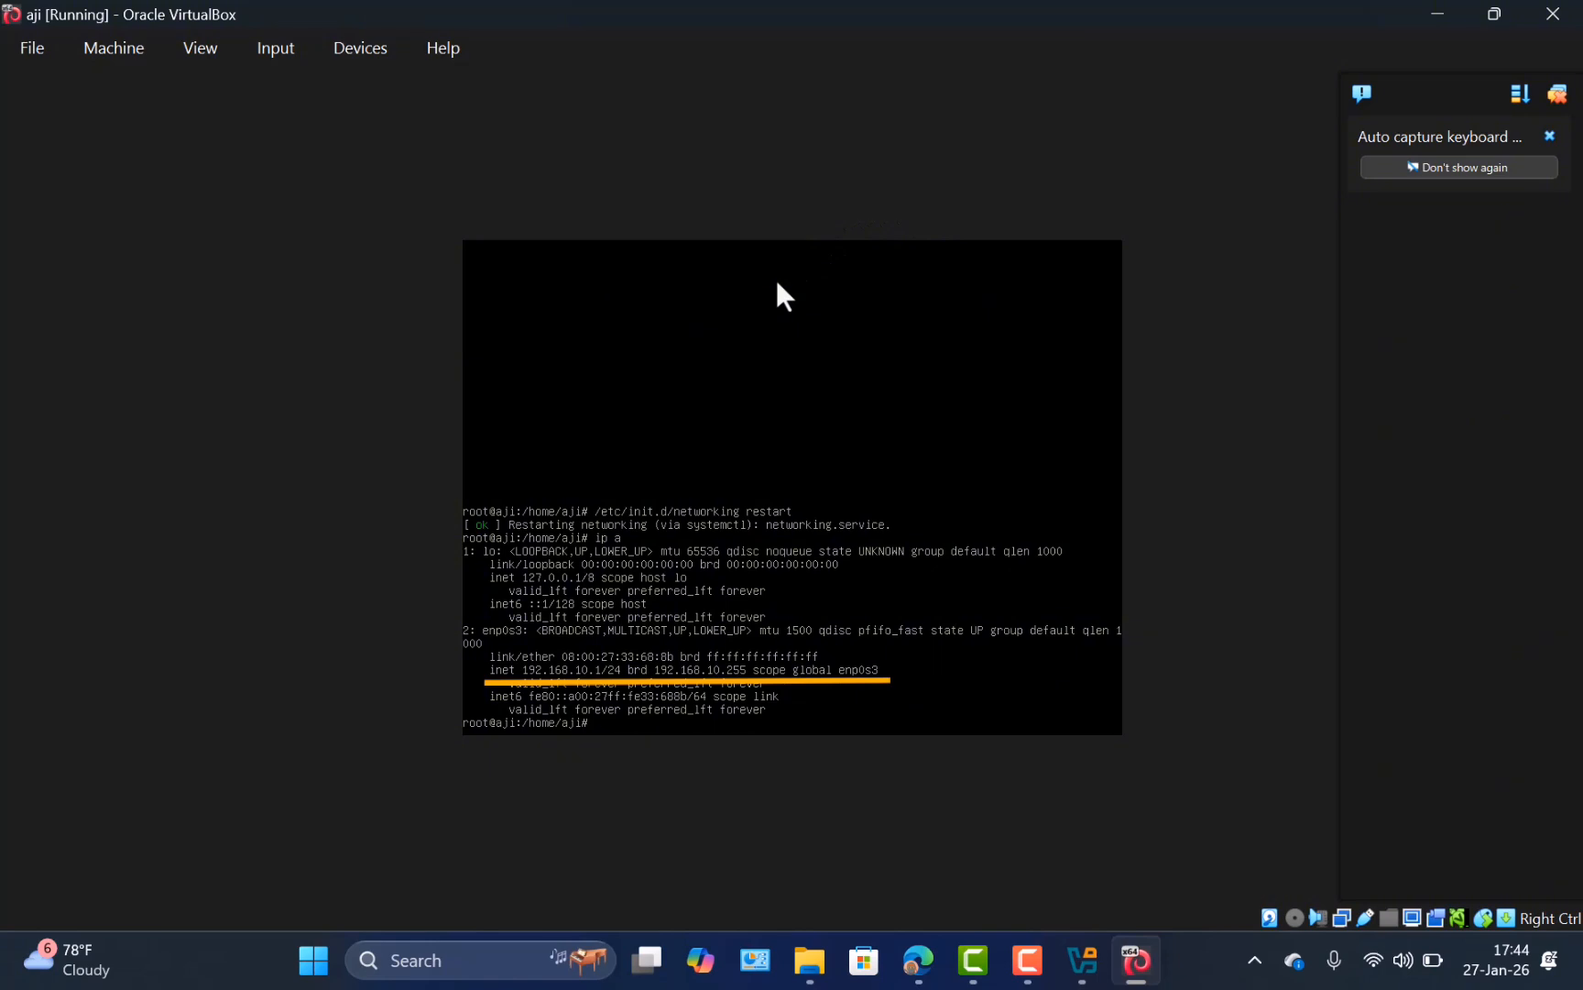
Insert debian-10.11.0-amd64-DVD-1.iso into the virtual drive and install Apache with "apt install apache2", accepting the continue prompt
{"action": "type", "text": "apt"}
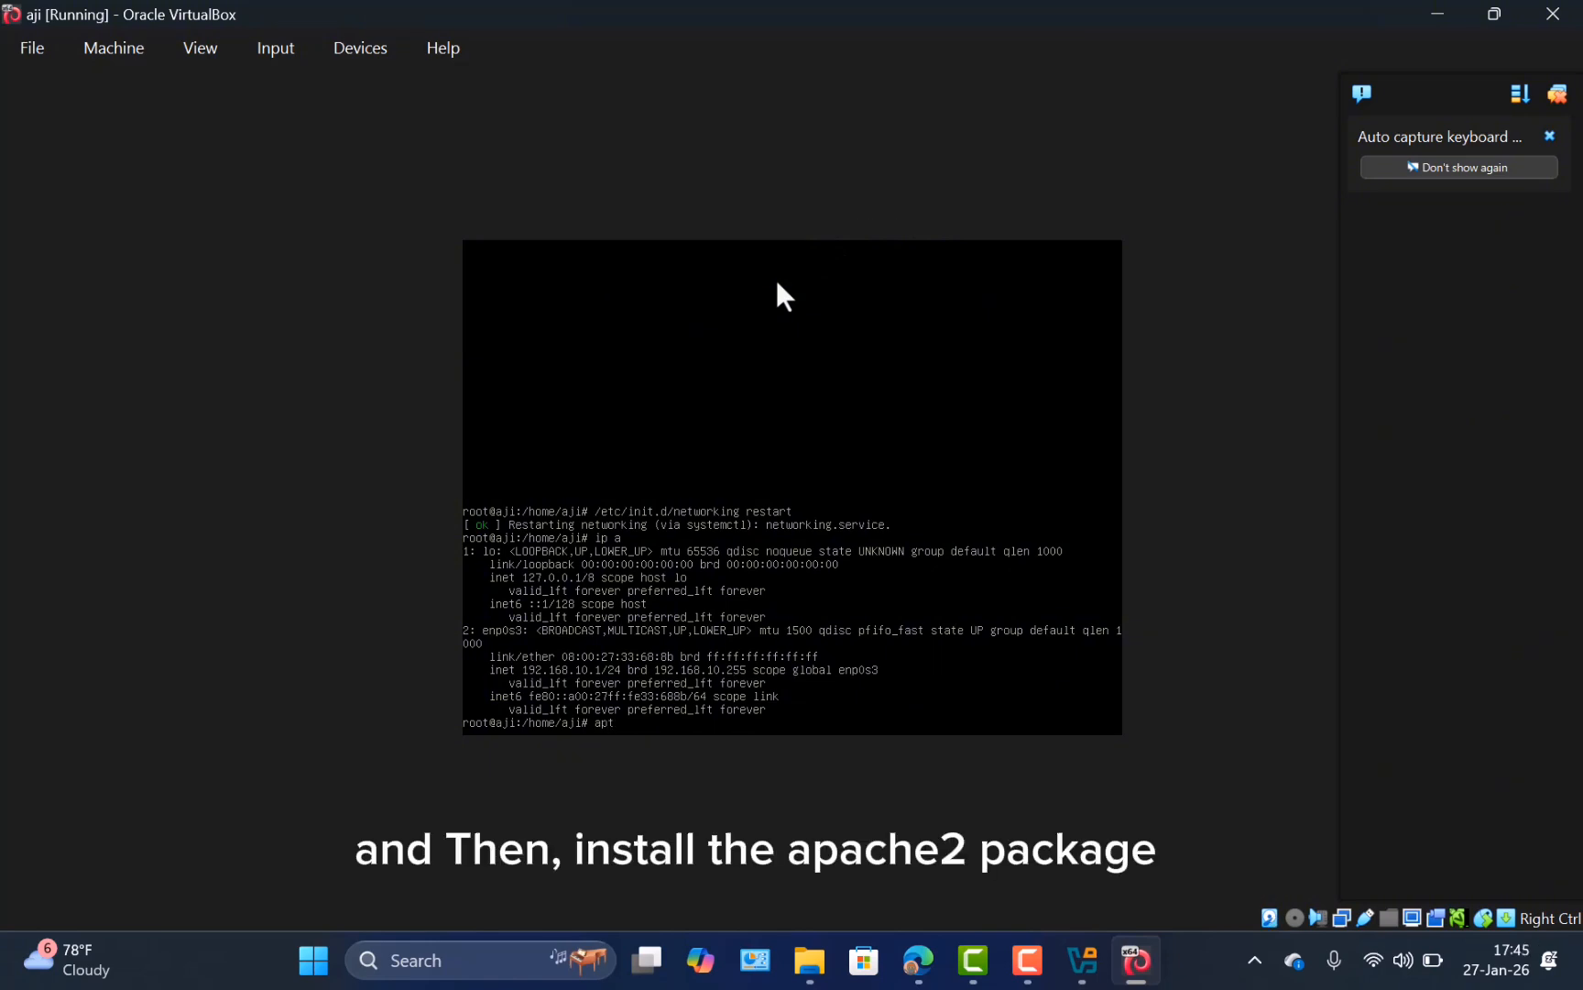
{"action": "type", "text": " install"}
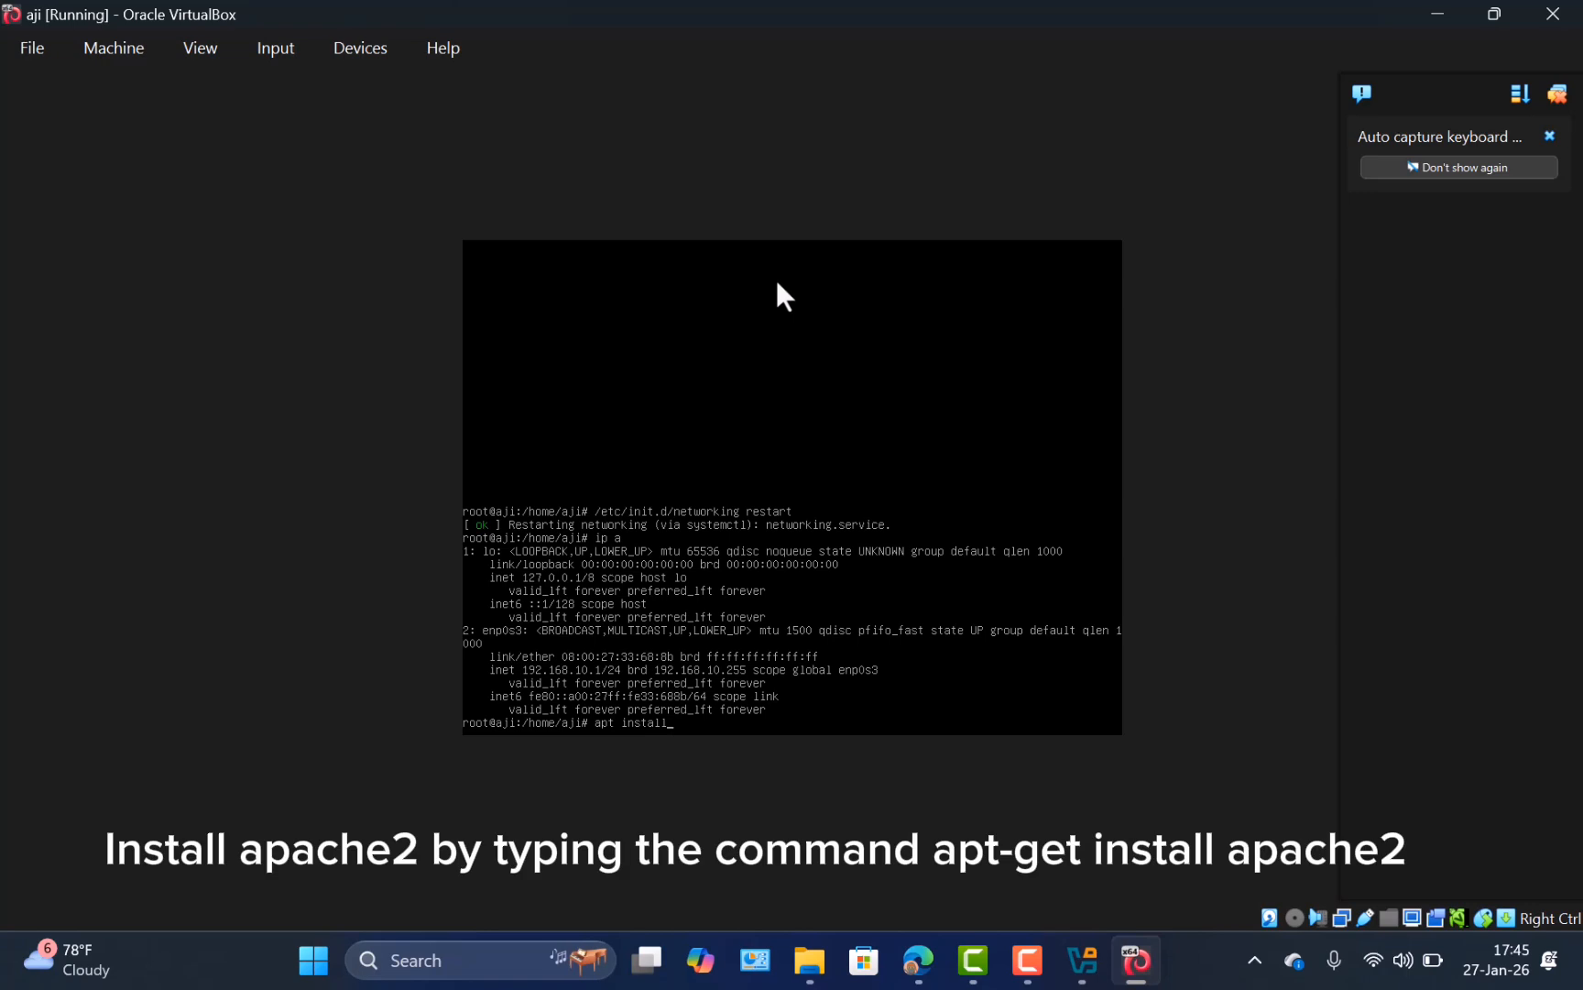
{"action": "type", "text": " apache2"}
{"action": "left_click", "coordinate": [1291, 916]}
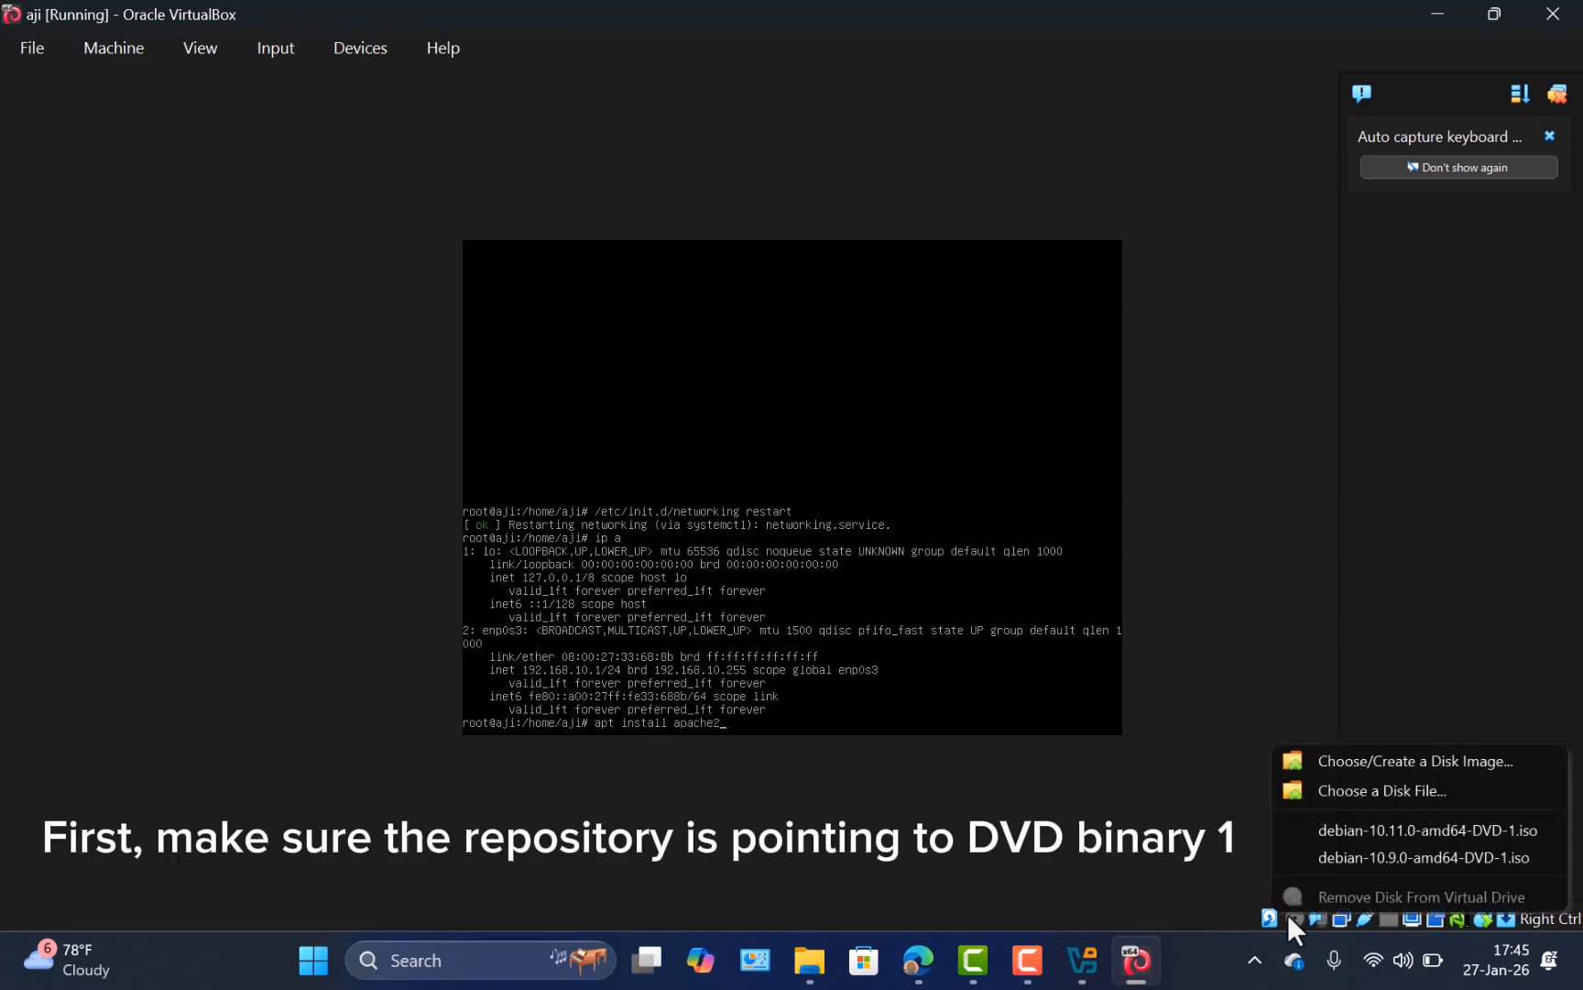
{"action": "left_click", "coordinate": [1331, 830]}
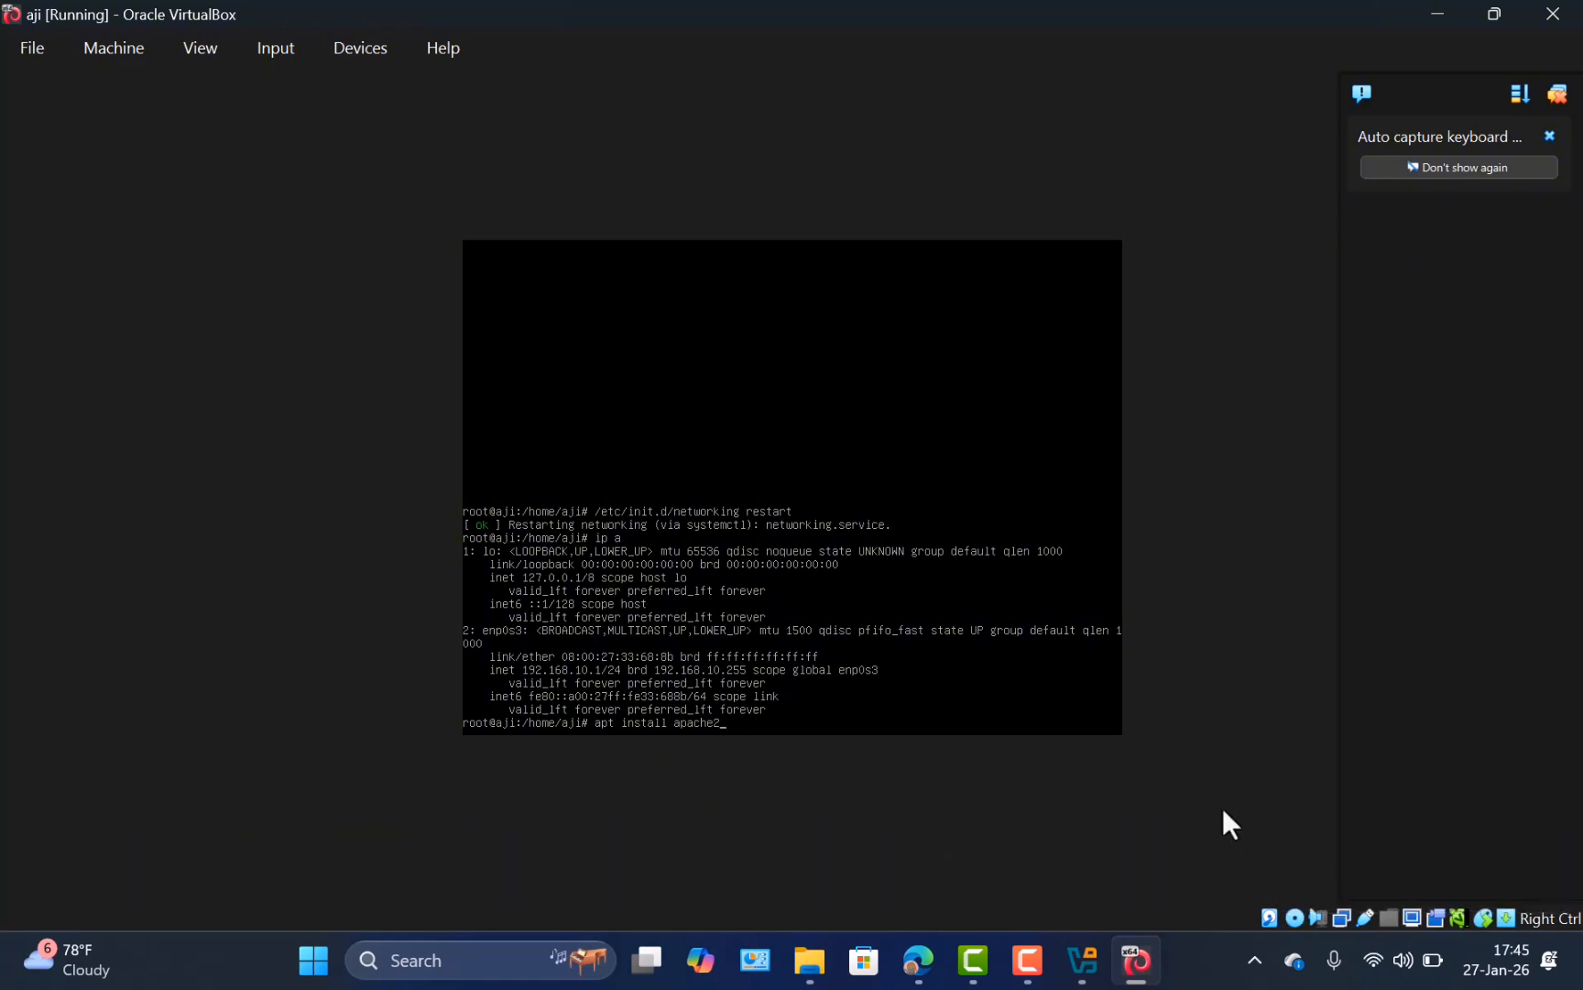
{"action": "key", "text": "Return"}
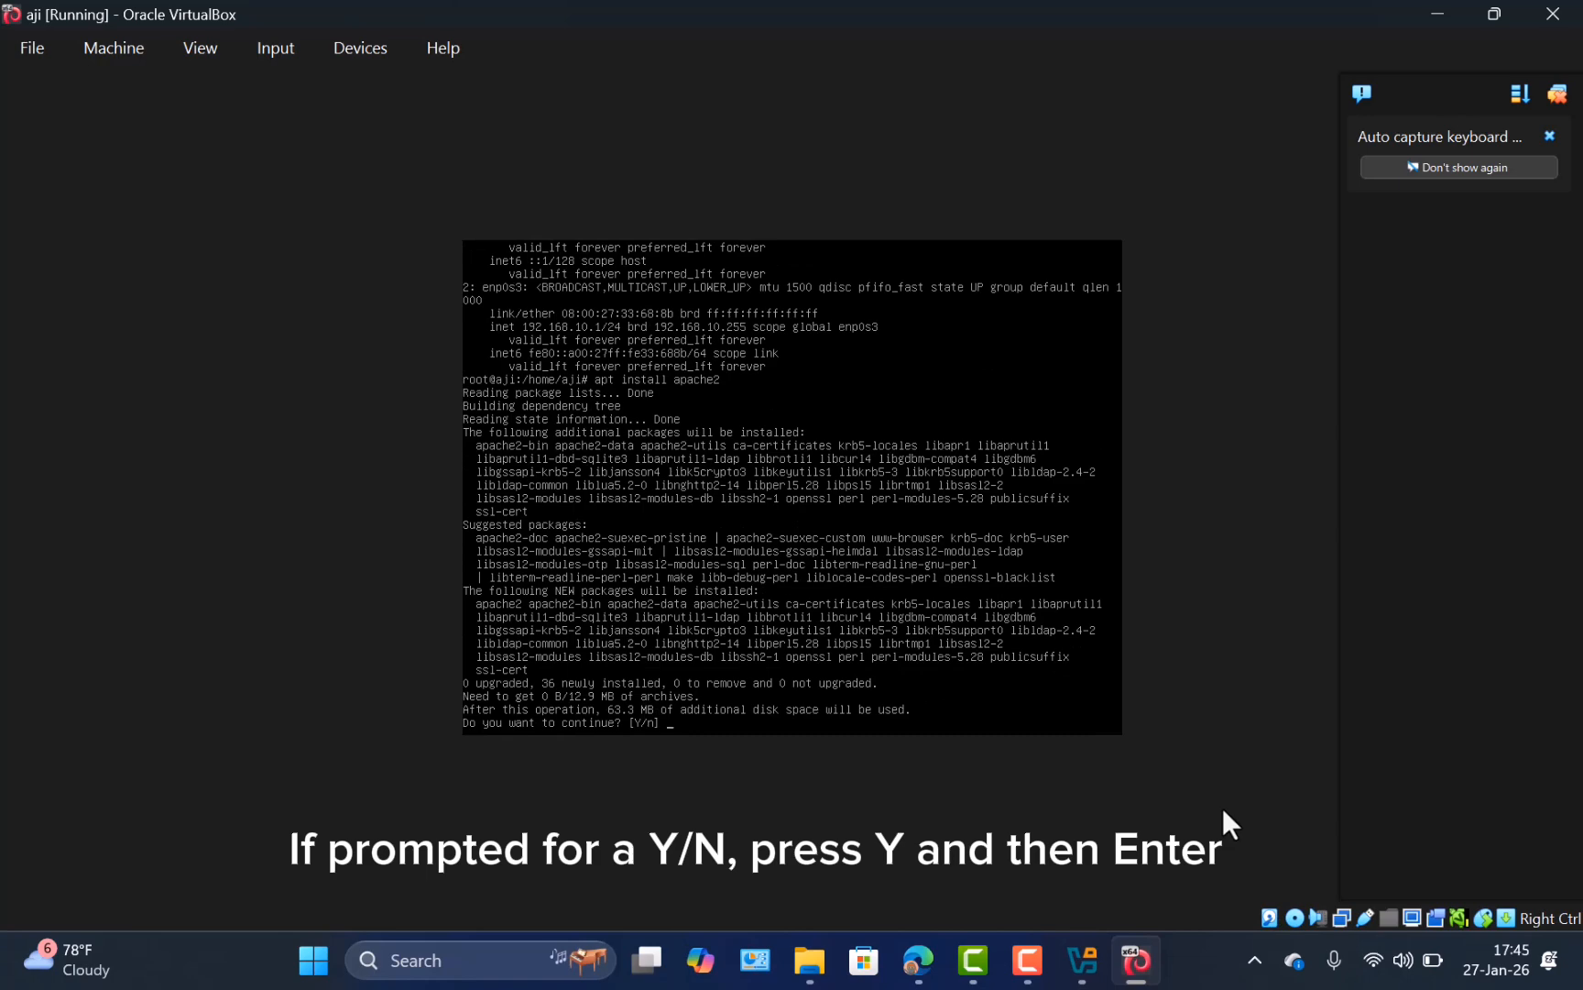
{"action": "key", "text": "Return"}
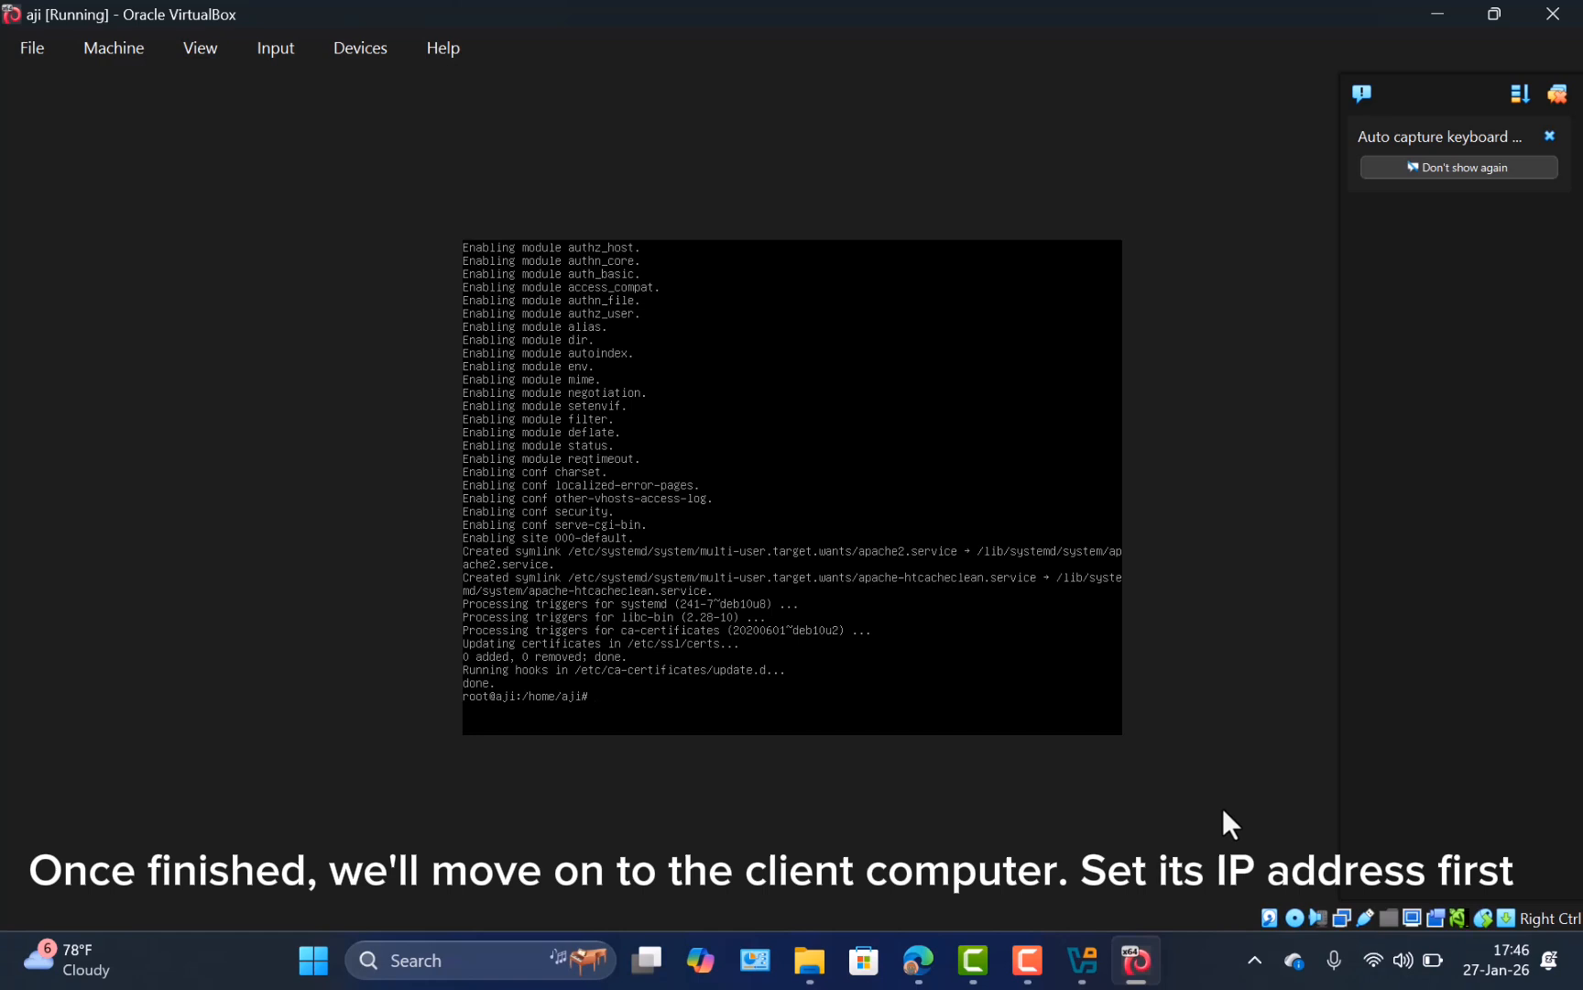
Switch to Control Panel, review the static IPv4 settings of the VirtualBox Host-Only Ethernet adapter and accept them
{"action": "left_click", "coordinate": [757, 968]}
{"action": "left_click", "coordinate": [756, 960]}
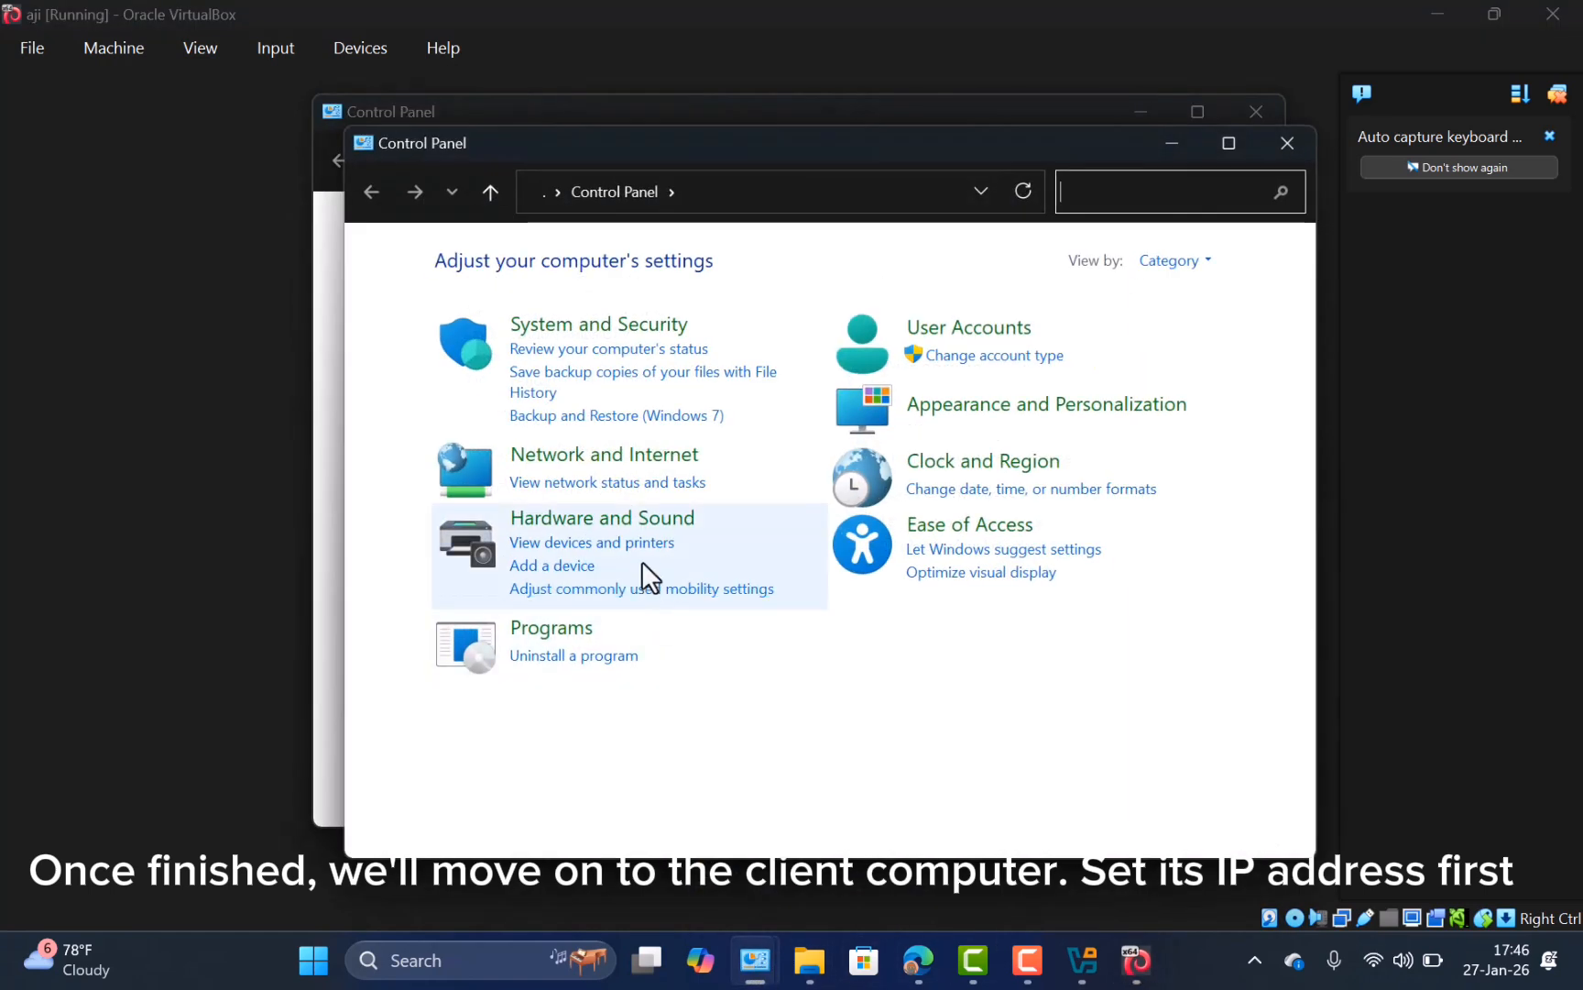
{"action": "left_click", "coordinate": [632, 456]}
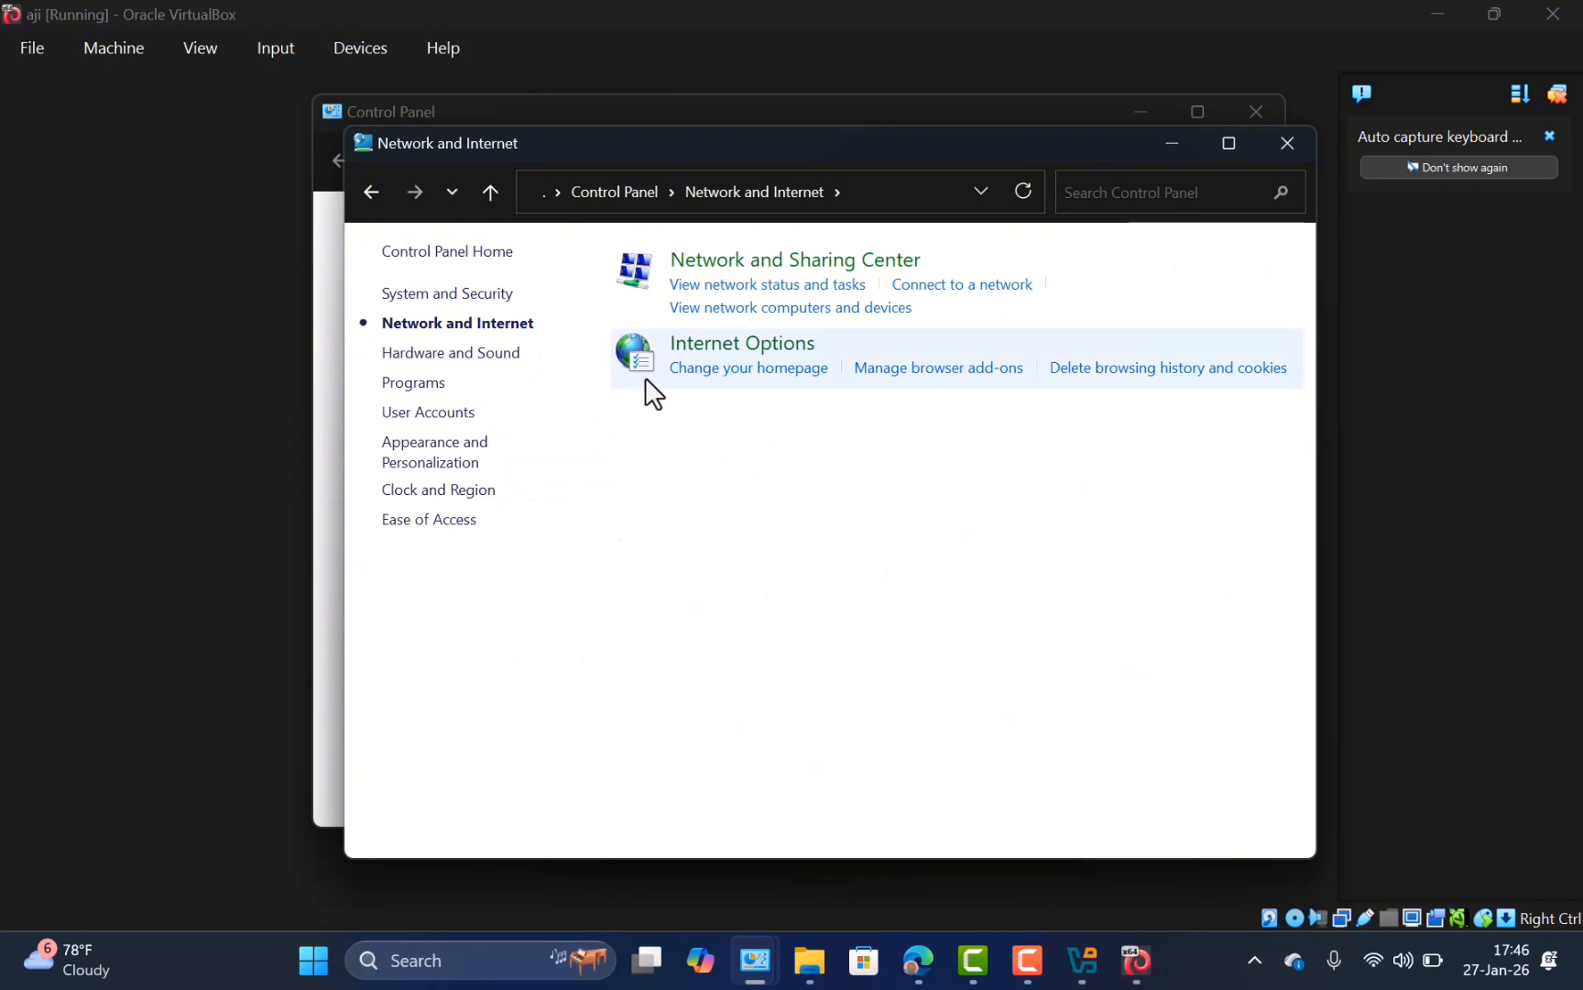
{"action": "left_click", "coordinate": [740, 266]}
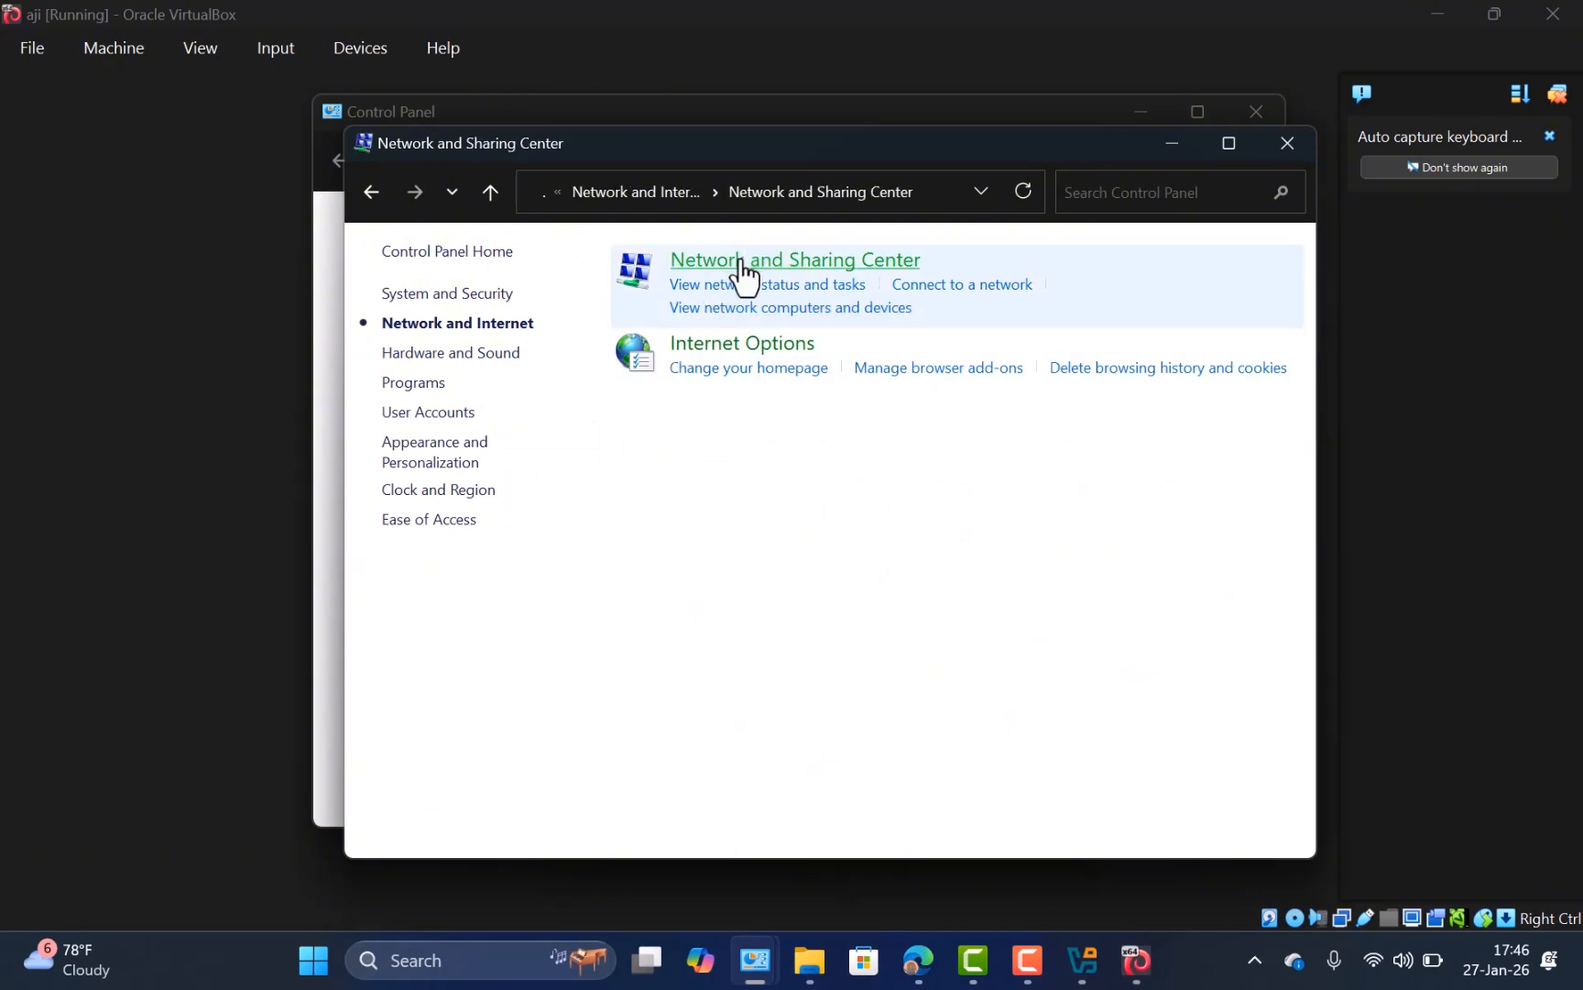
{"action": "left_click", "coordinate": [452, 308]}
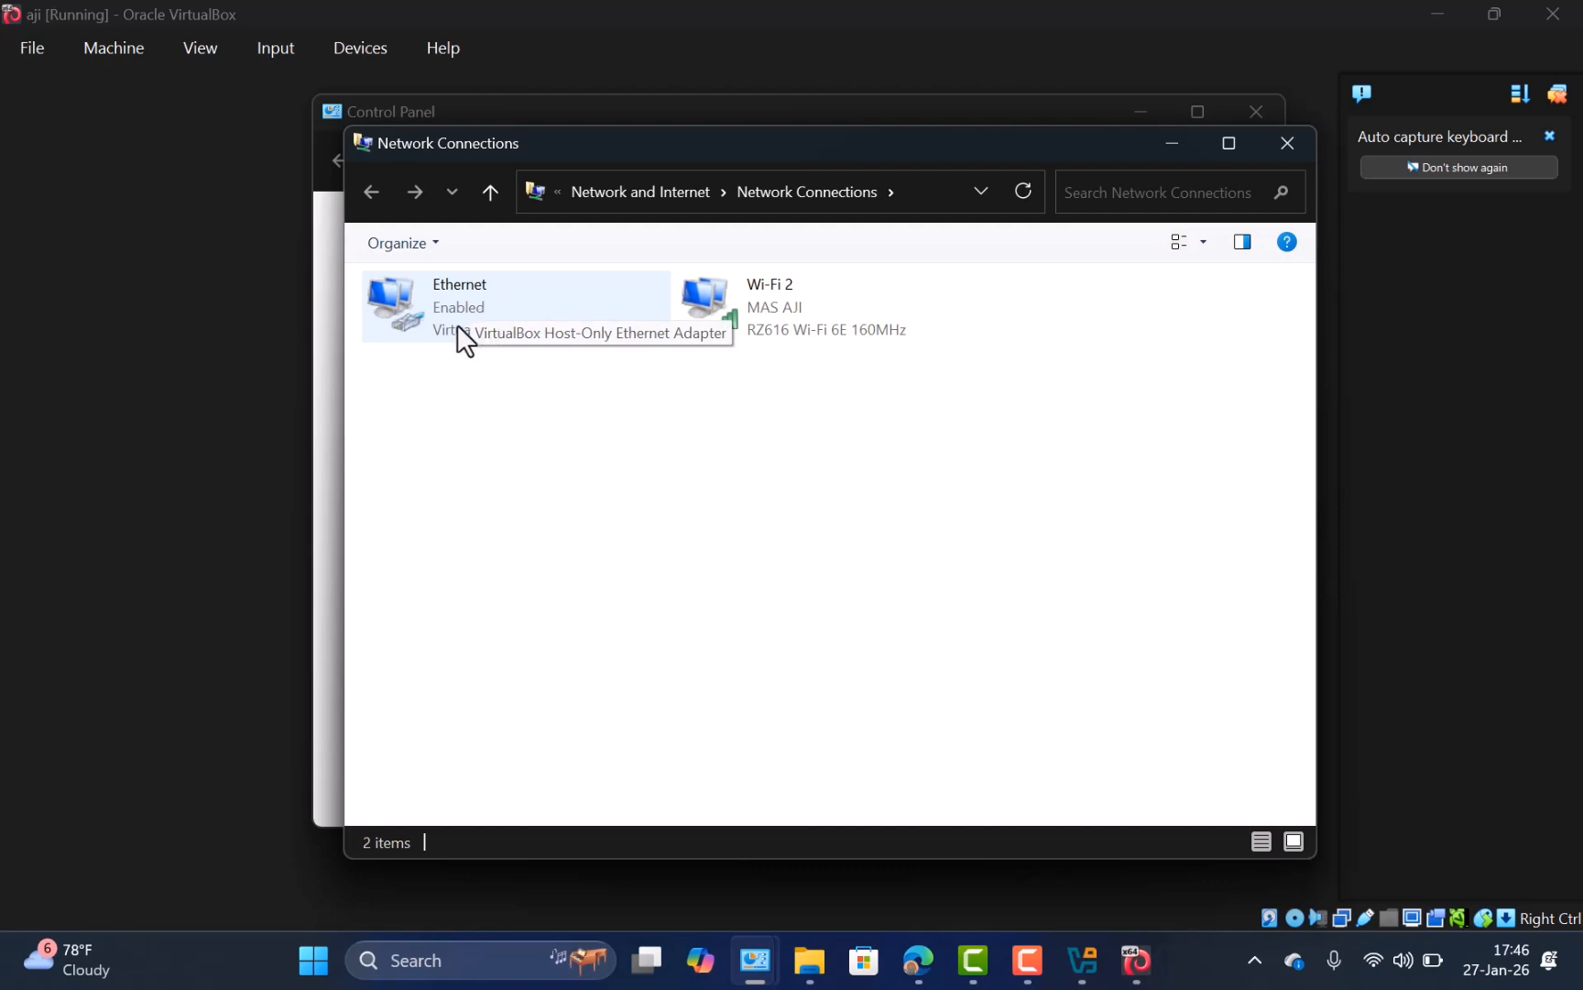
{"action": "double_click", "coordinate": [498, 307]}
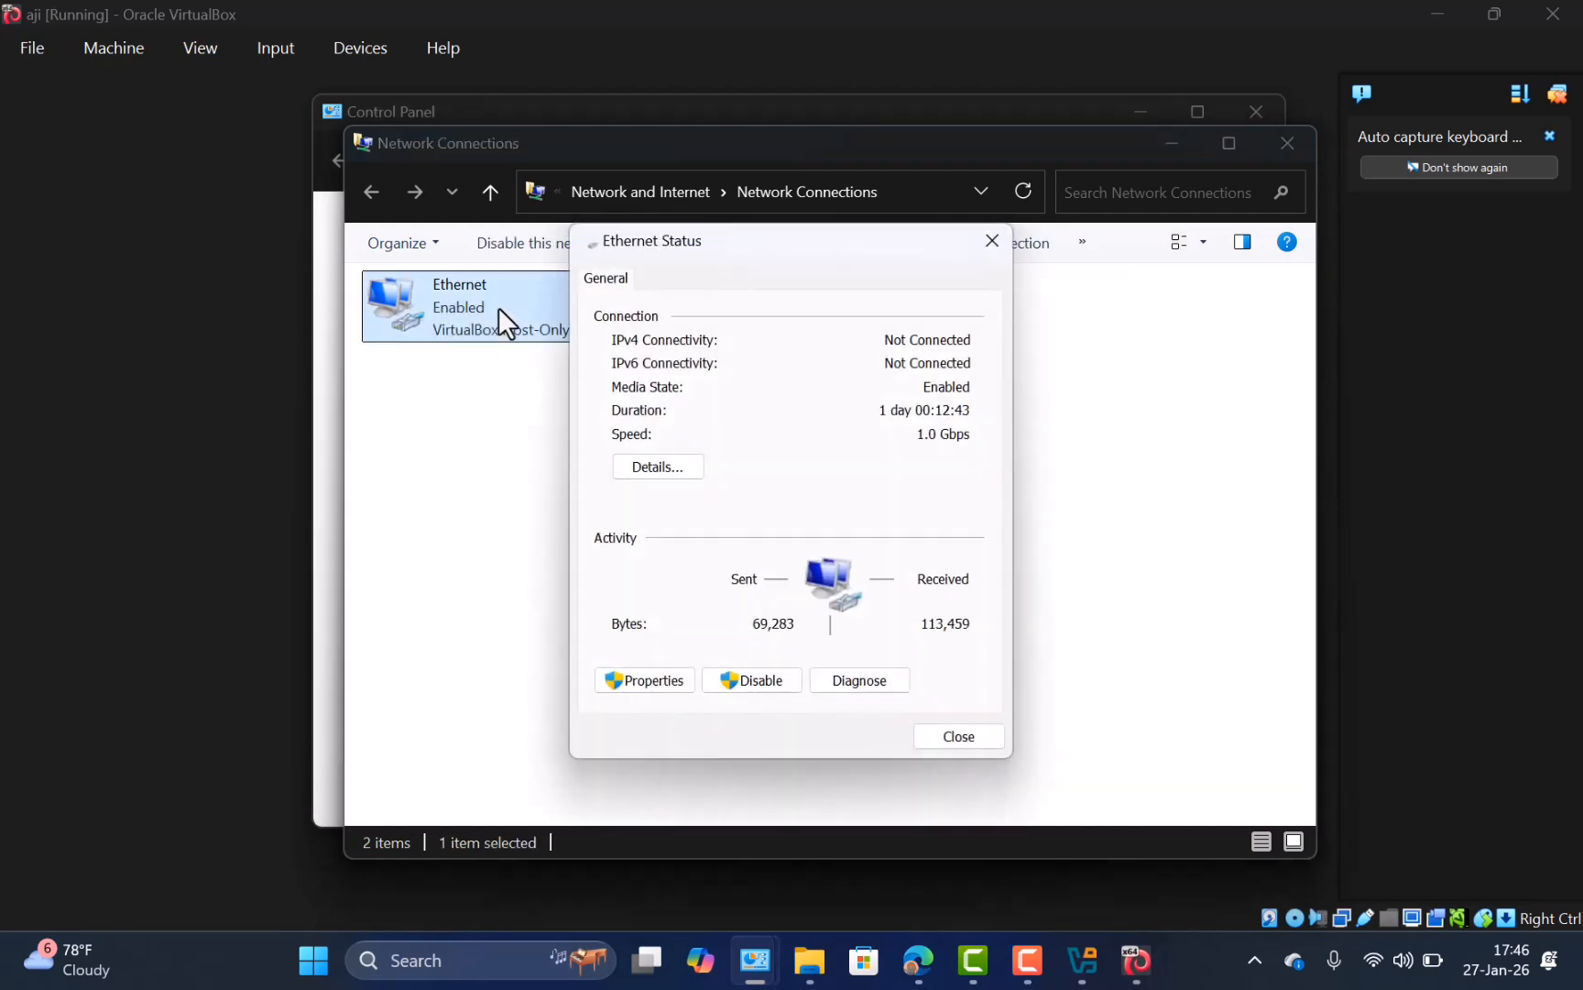
{"action": "left_click", "coordinate": [661, 680]}
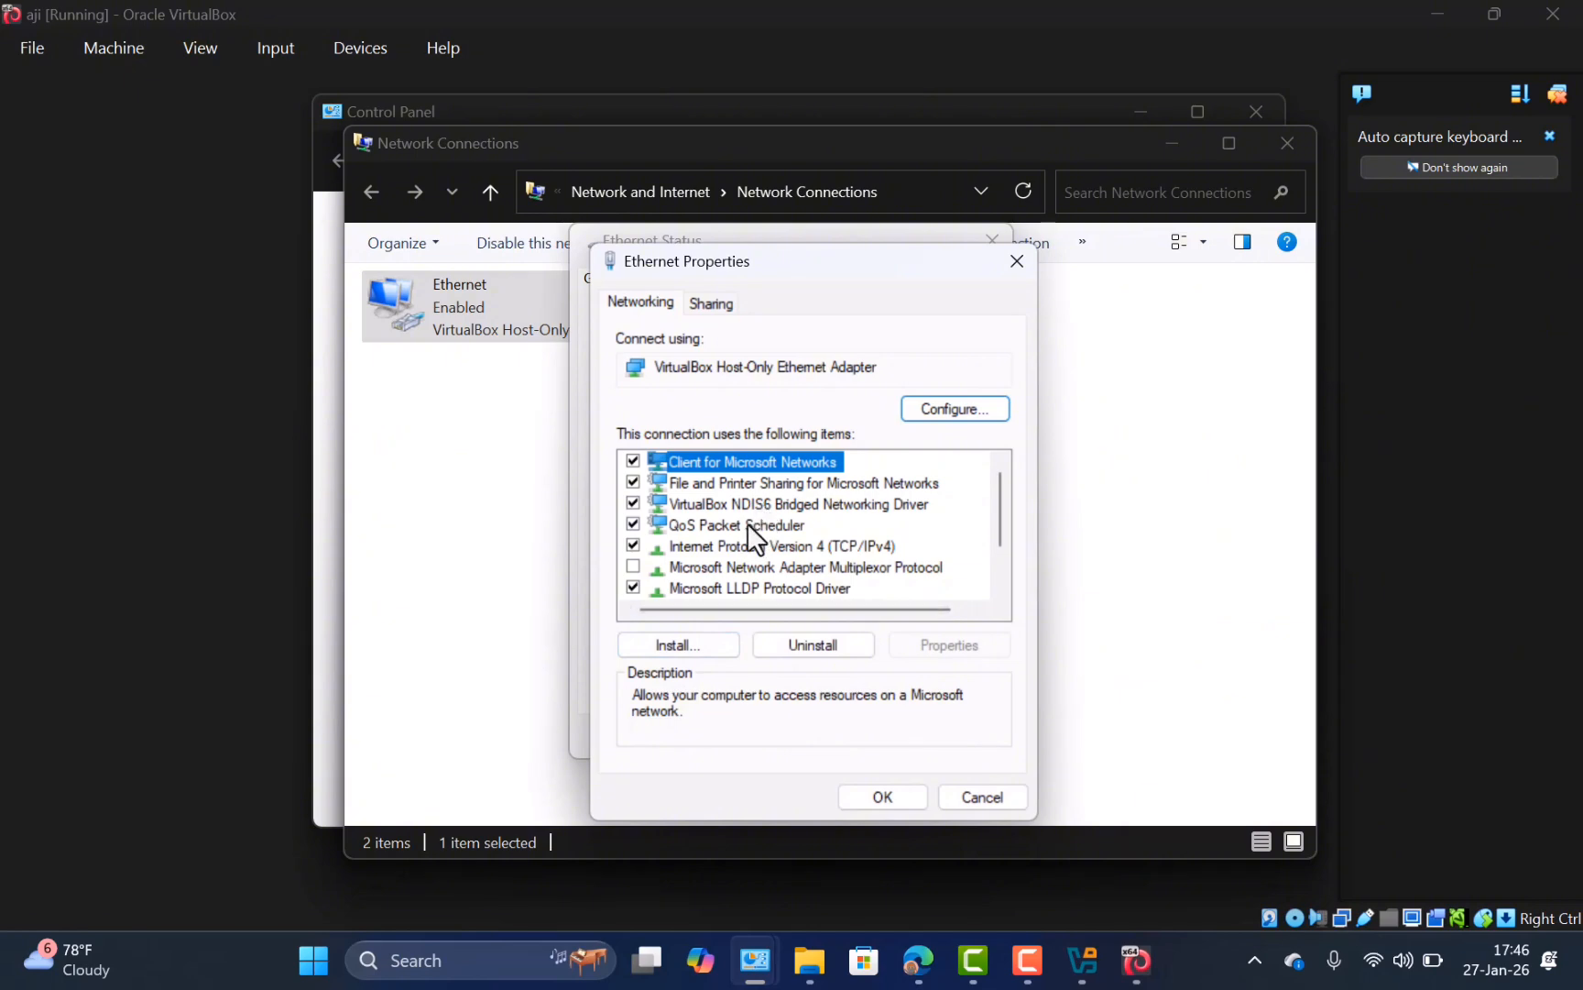
{"action": "double_click", "coordinate": [718, 549]}
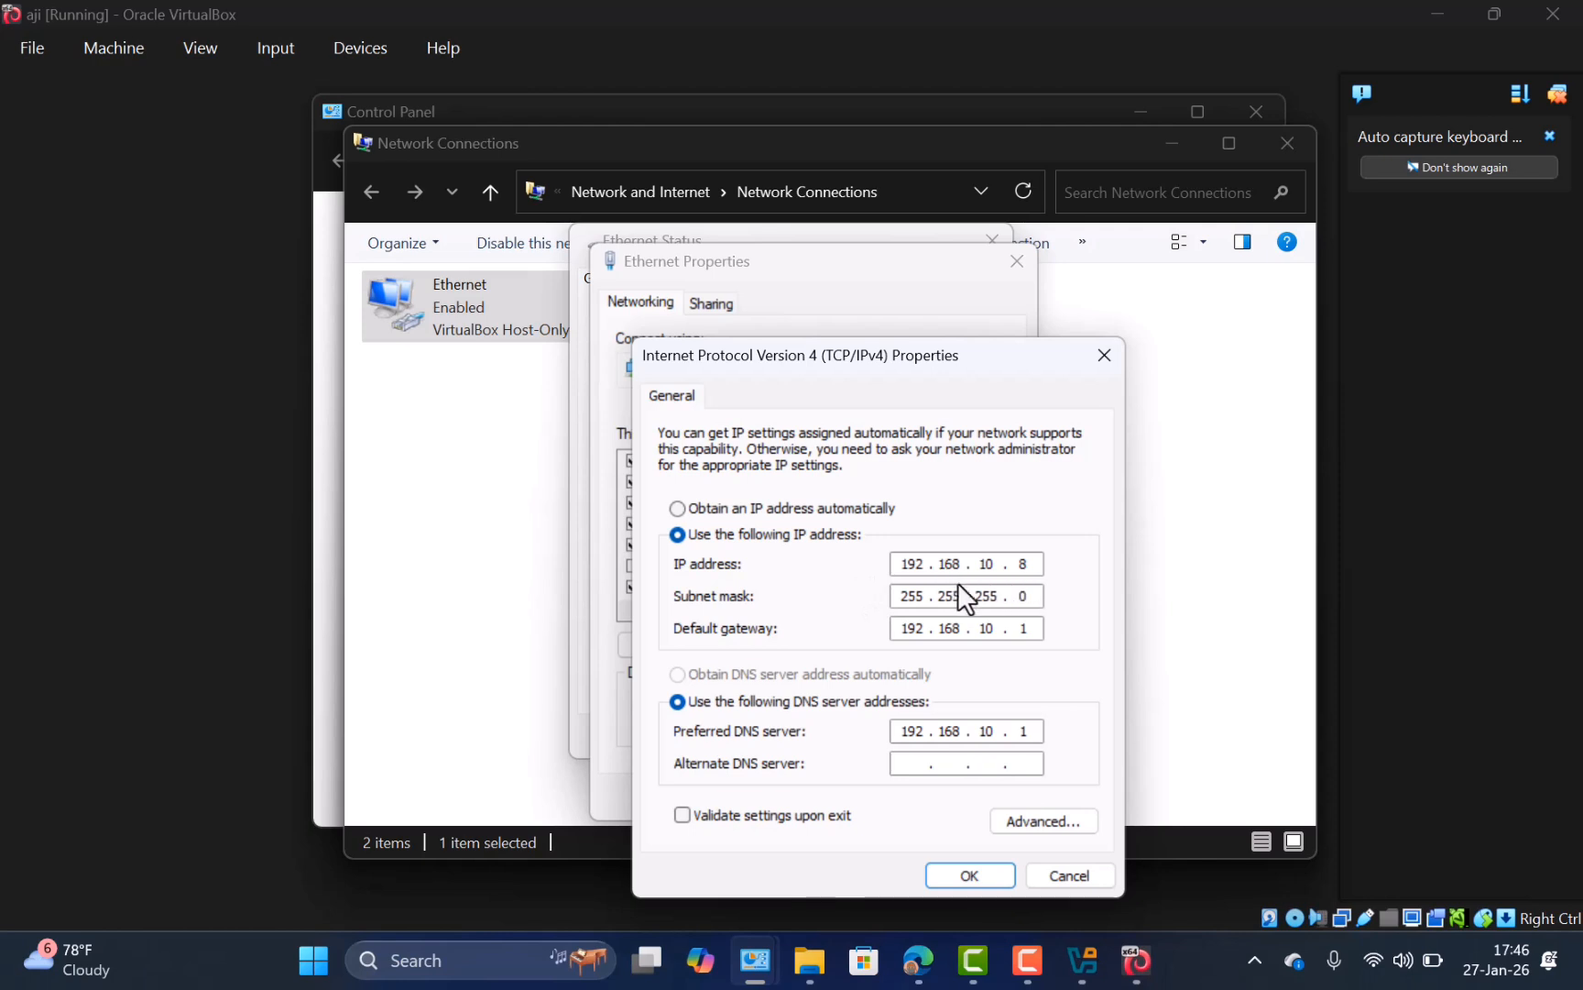
{"action": "left_click", "coordinate": [962, 877]}
Open Command Prompt on the Windows host and ping the server at 192.168.10.1
{"action": "left_click", "coordinate": [499, 958]}
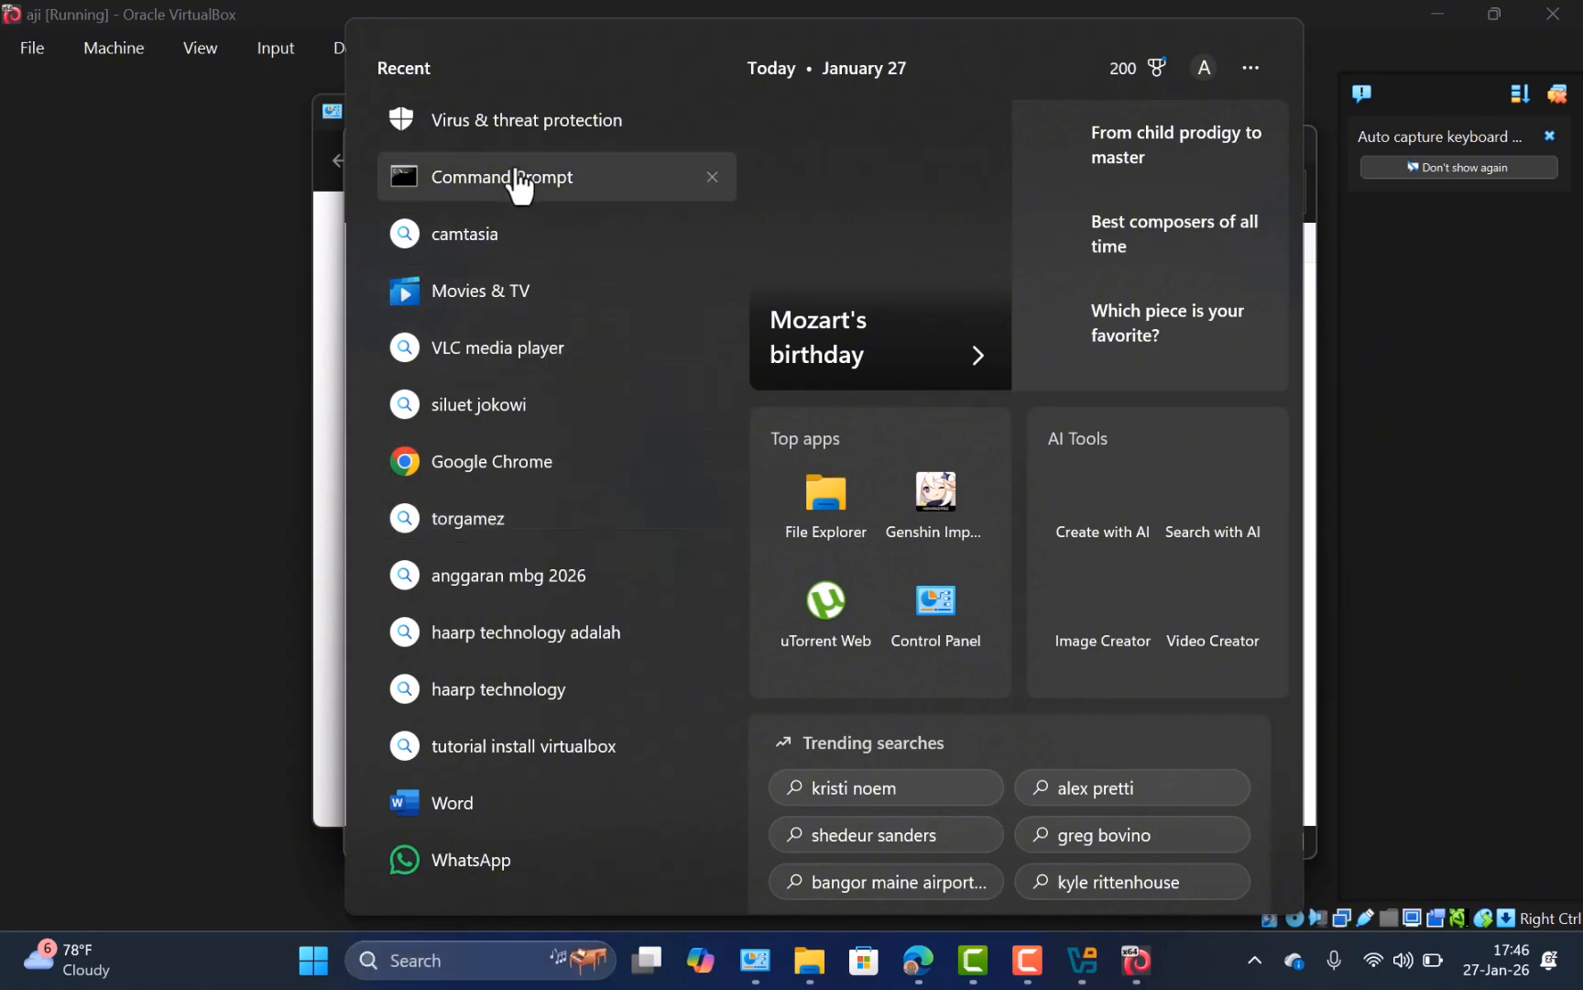
{"action": "left_click", "coordinate": [517, 176]}
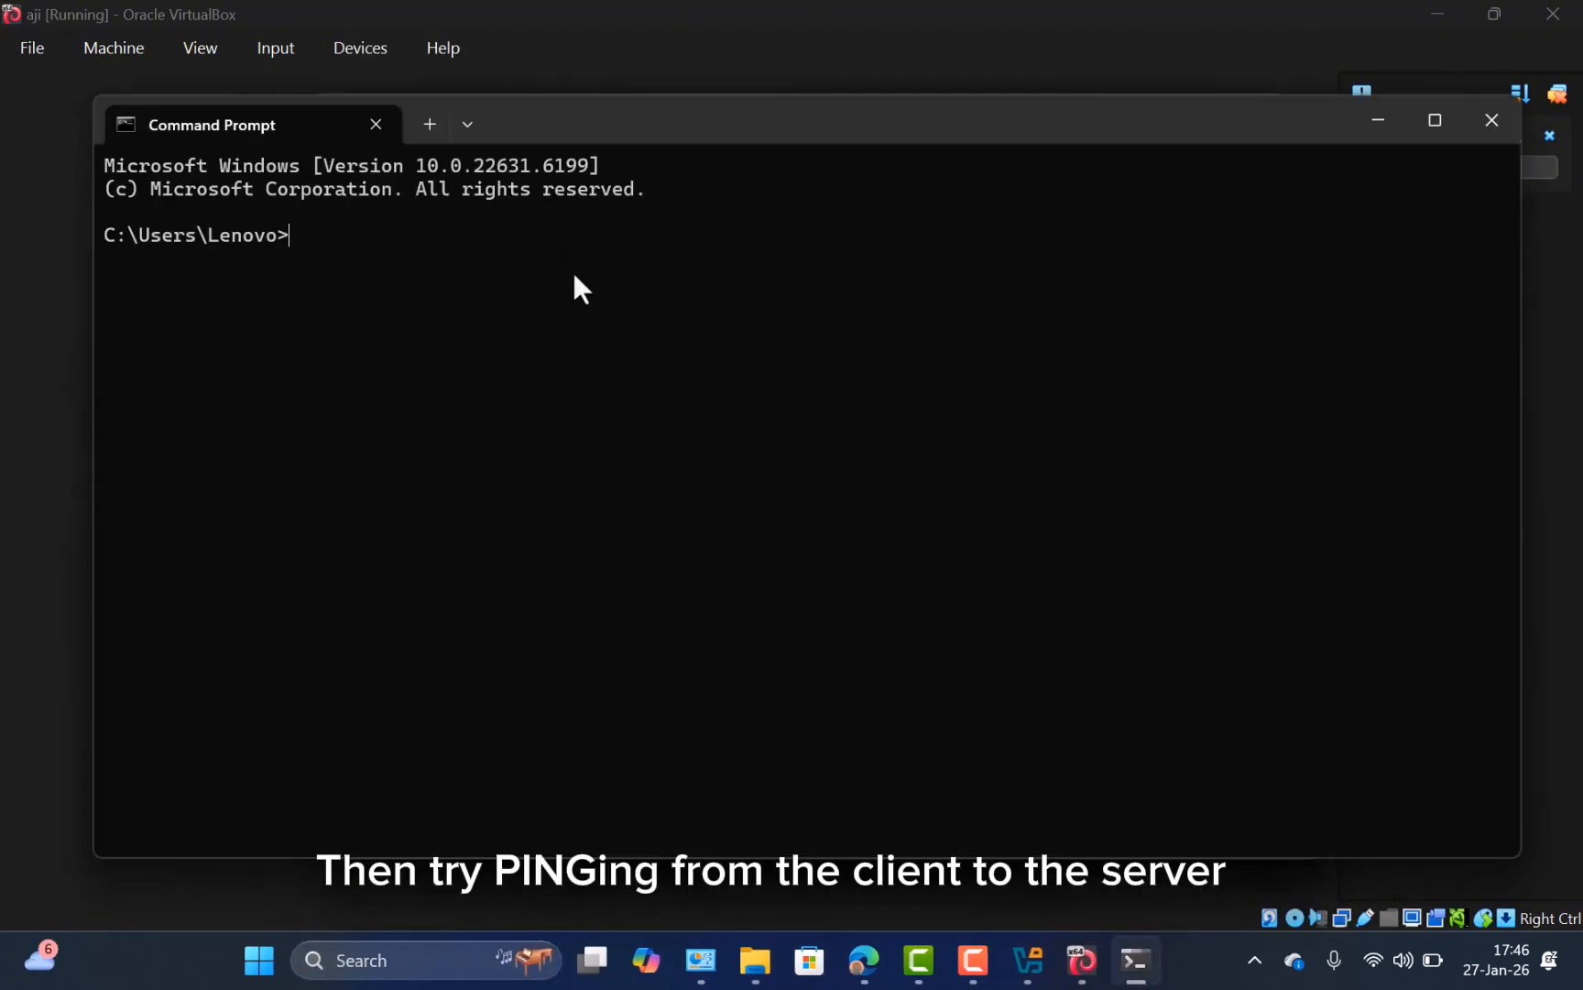
{"action": "type", "text": "ping 19"}
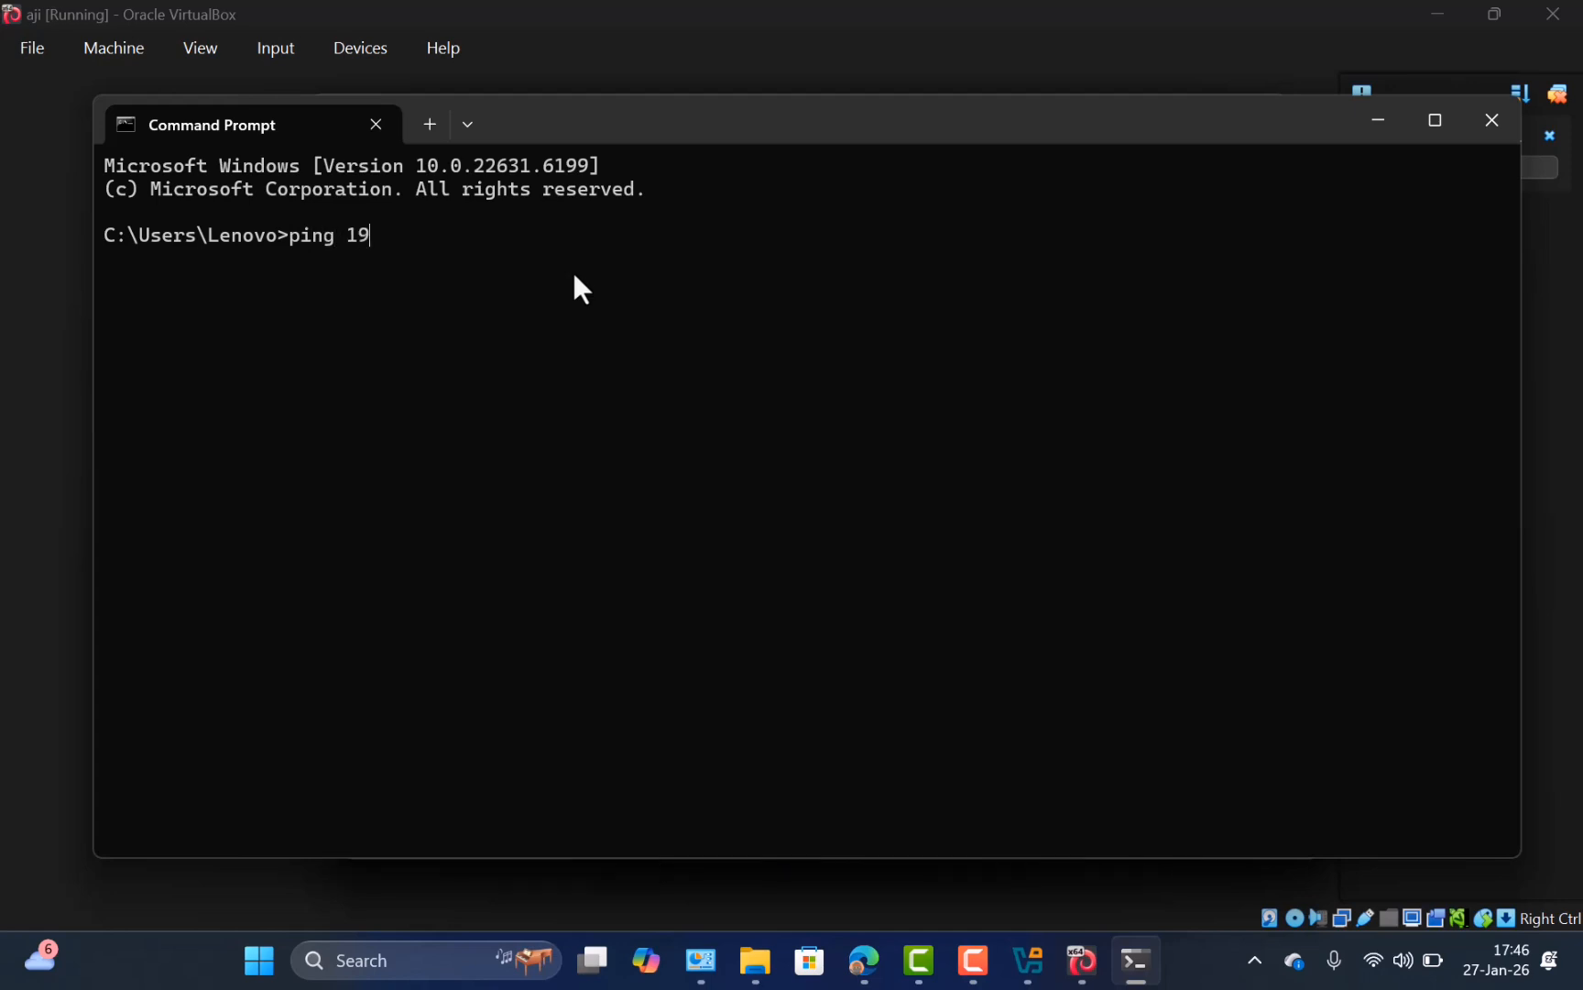
{"action": "type", "text": "2.168.10.1"}
{"action": "key", "text": "Return"}
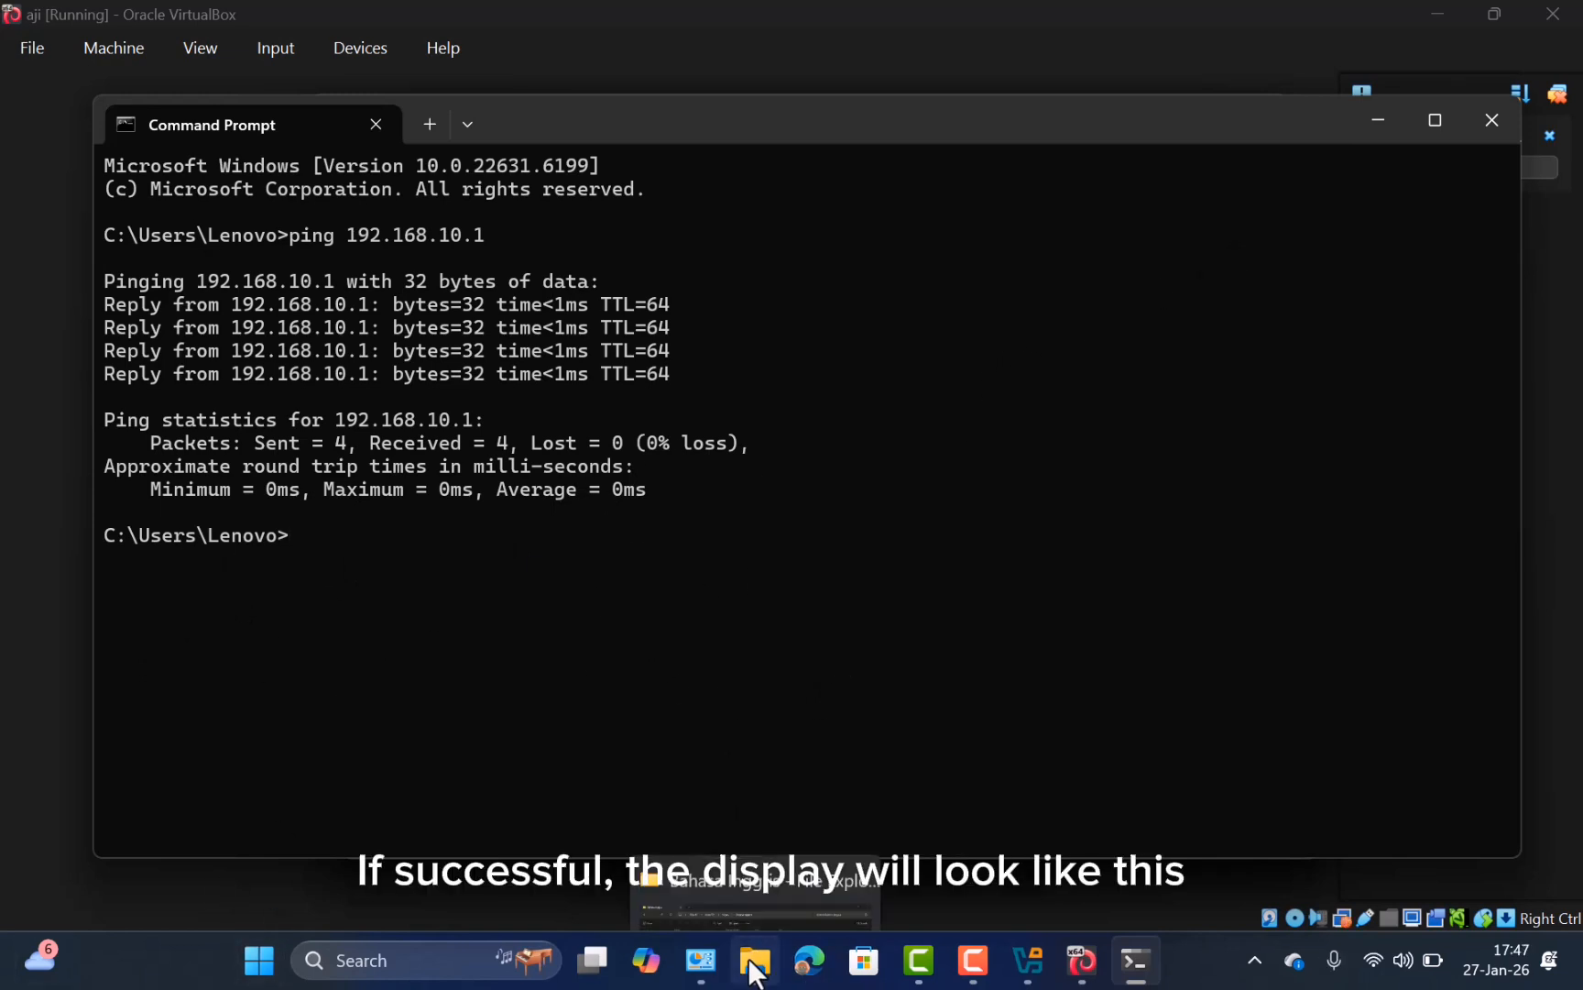
Switch to Microsoft Edge and load the server's web page at 192.168.10.1
{"action": "left_click", "coordinate": [815, 953]}
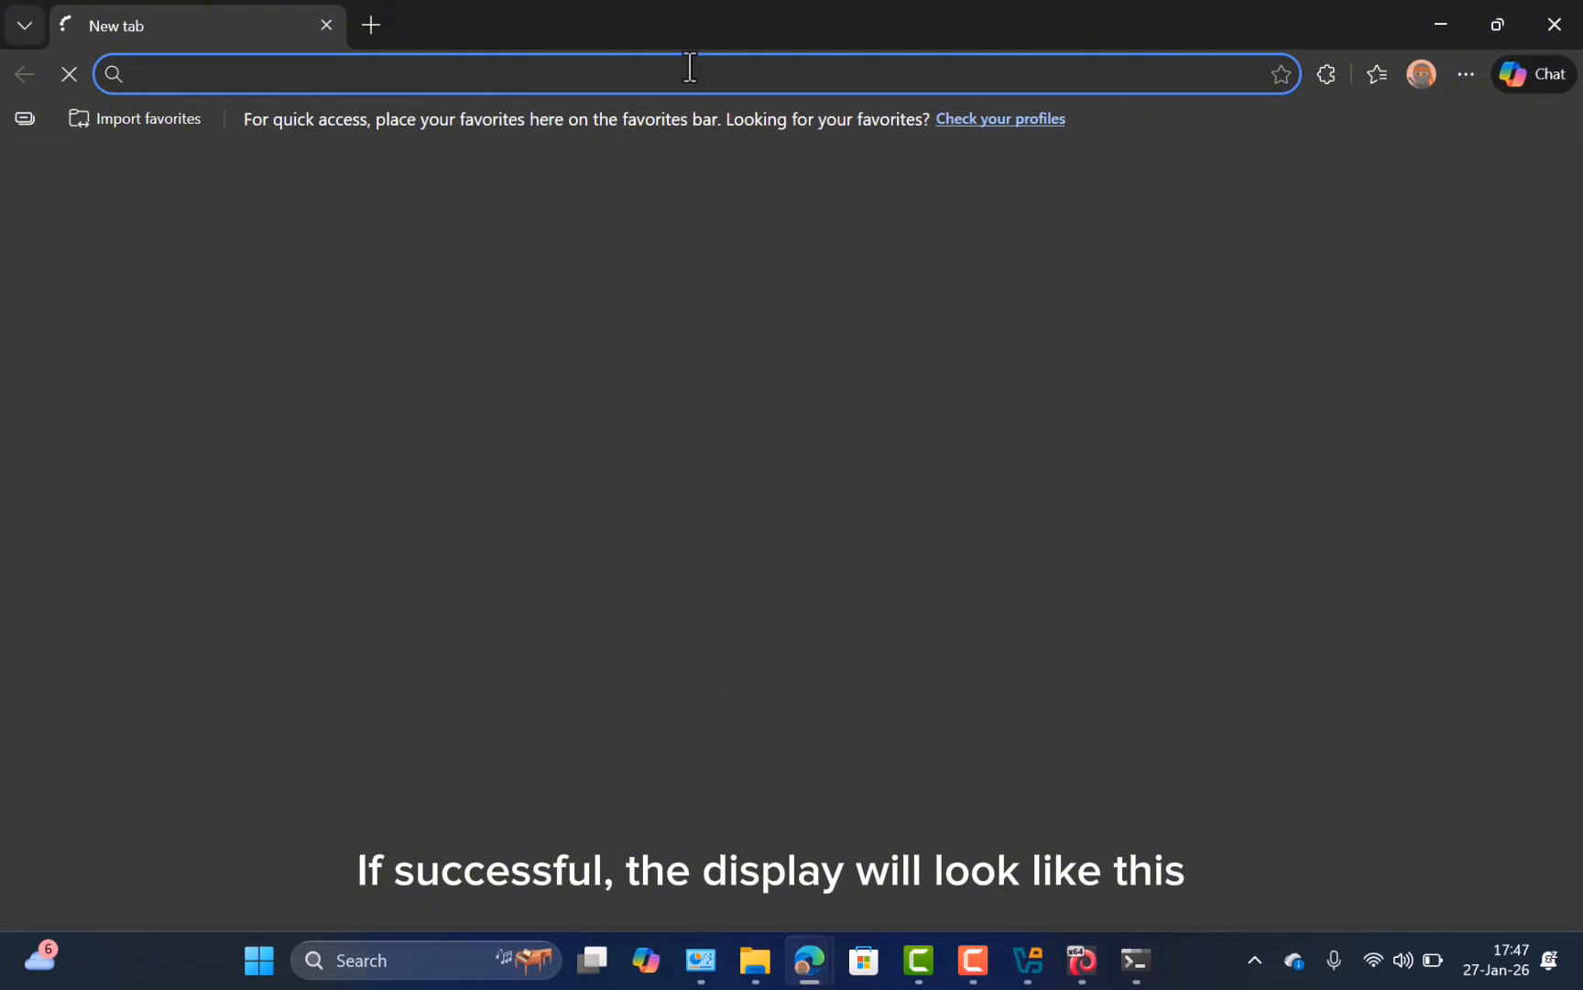
{"action": "left_click", "coordinate": [623, 57]}
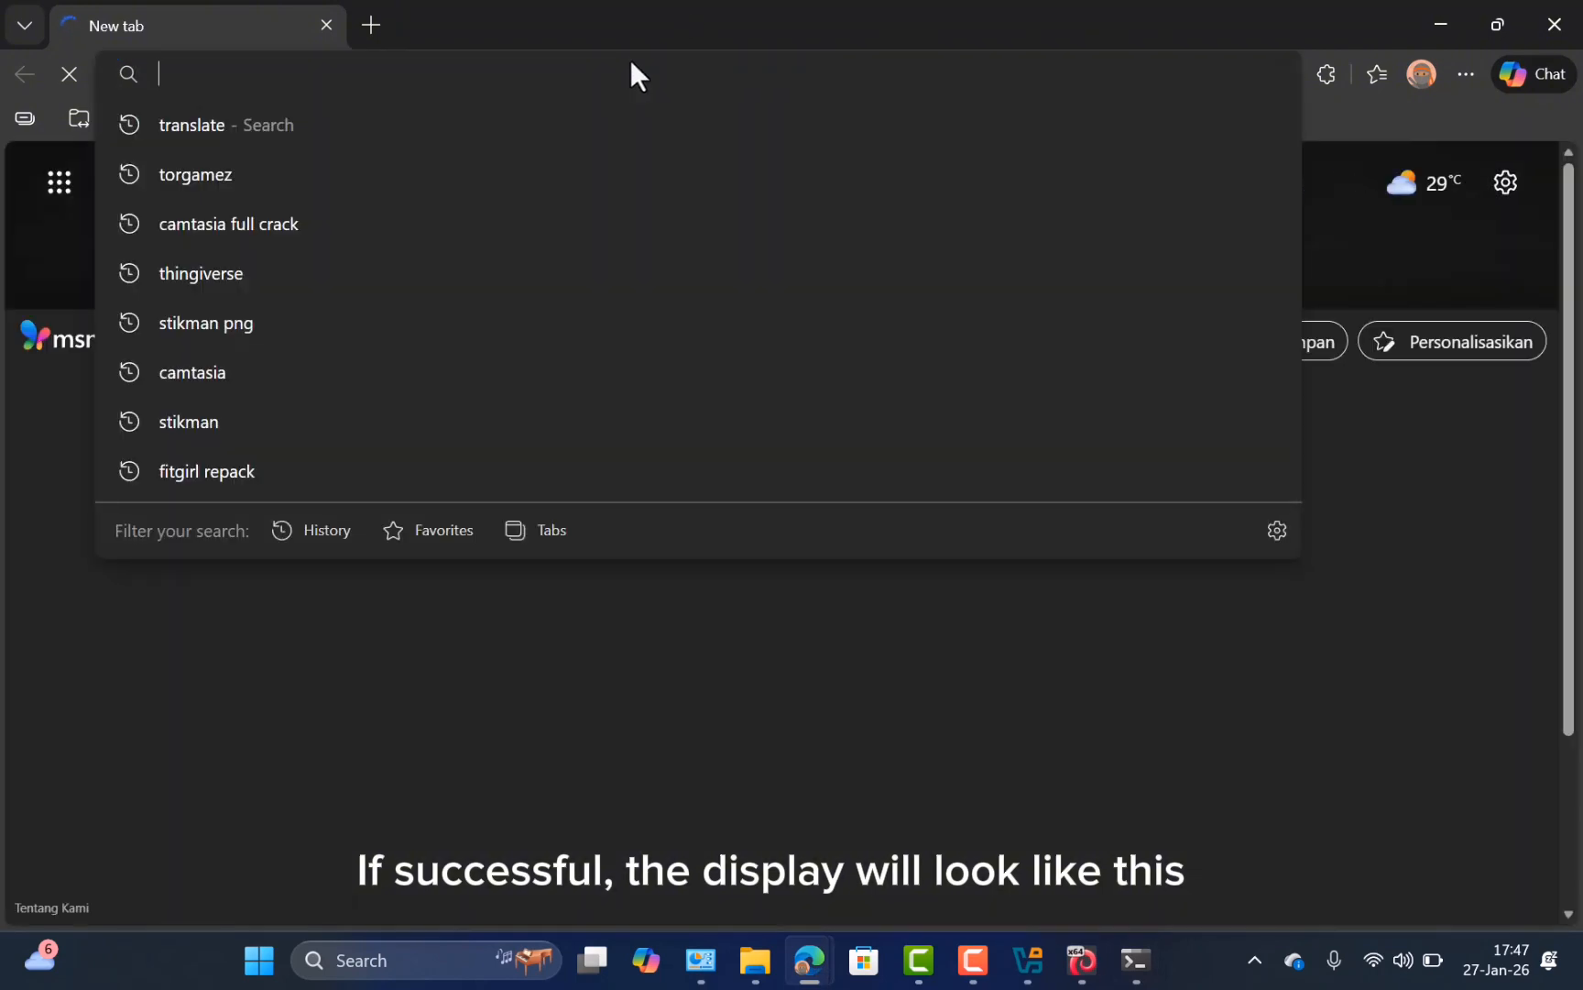
{"action": "type", "text": "192.168.10.1"}
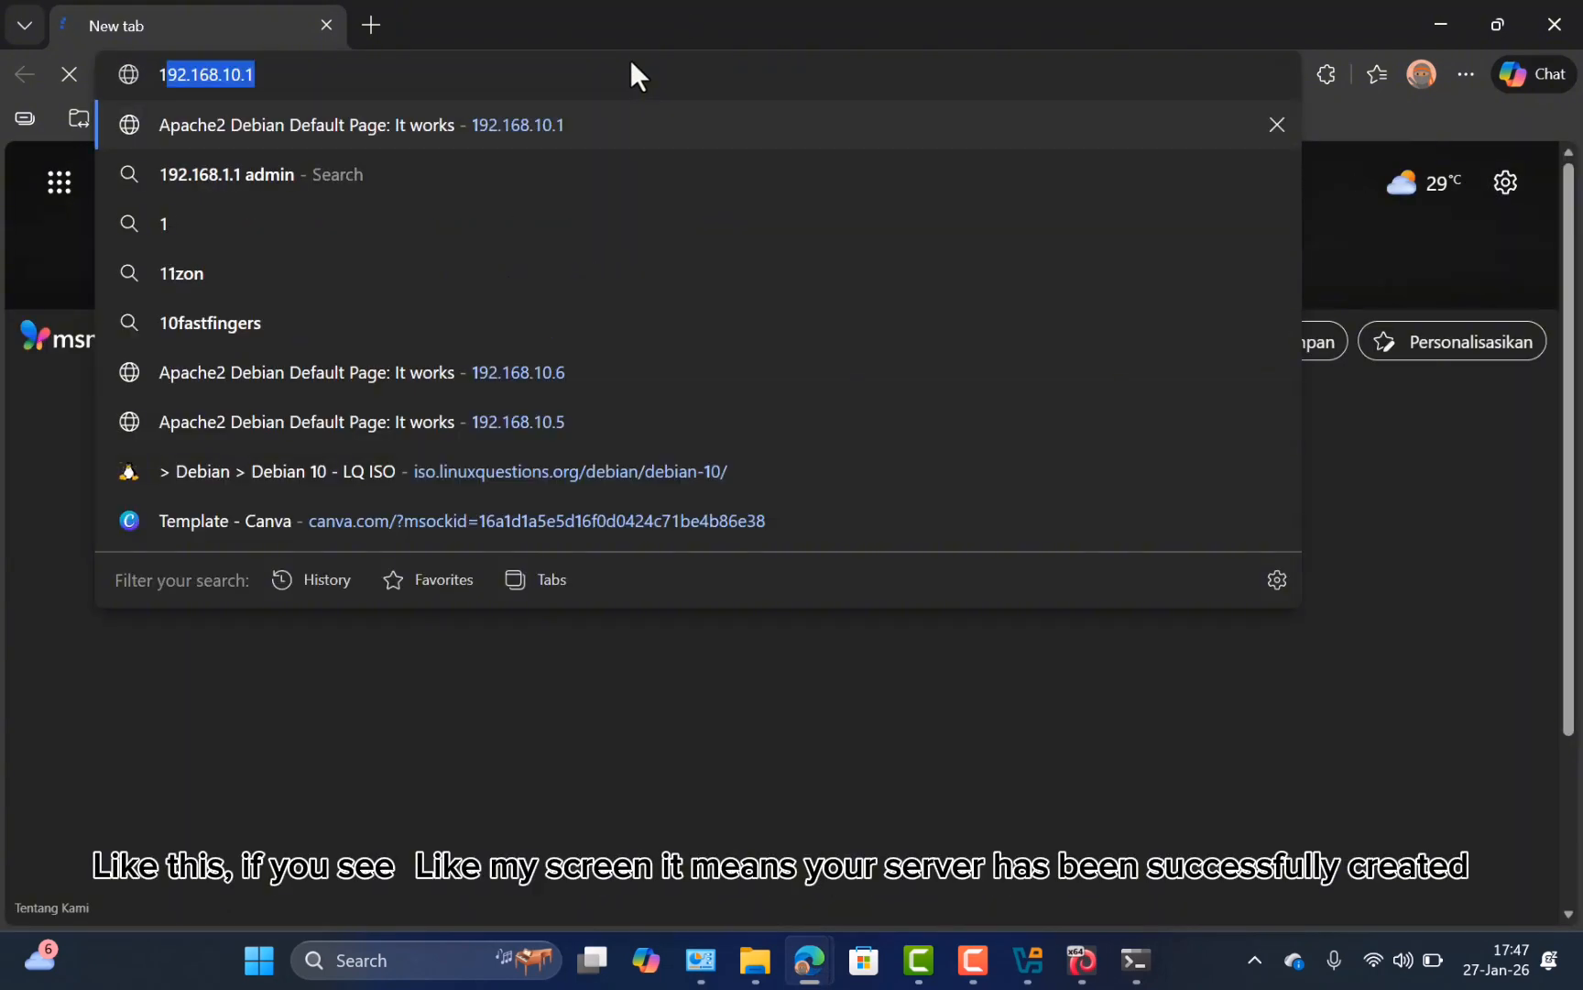
{"action": "key", "text": "Return"}
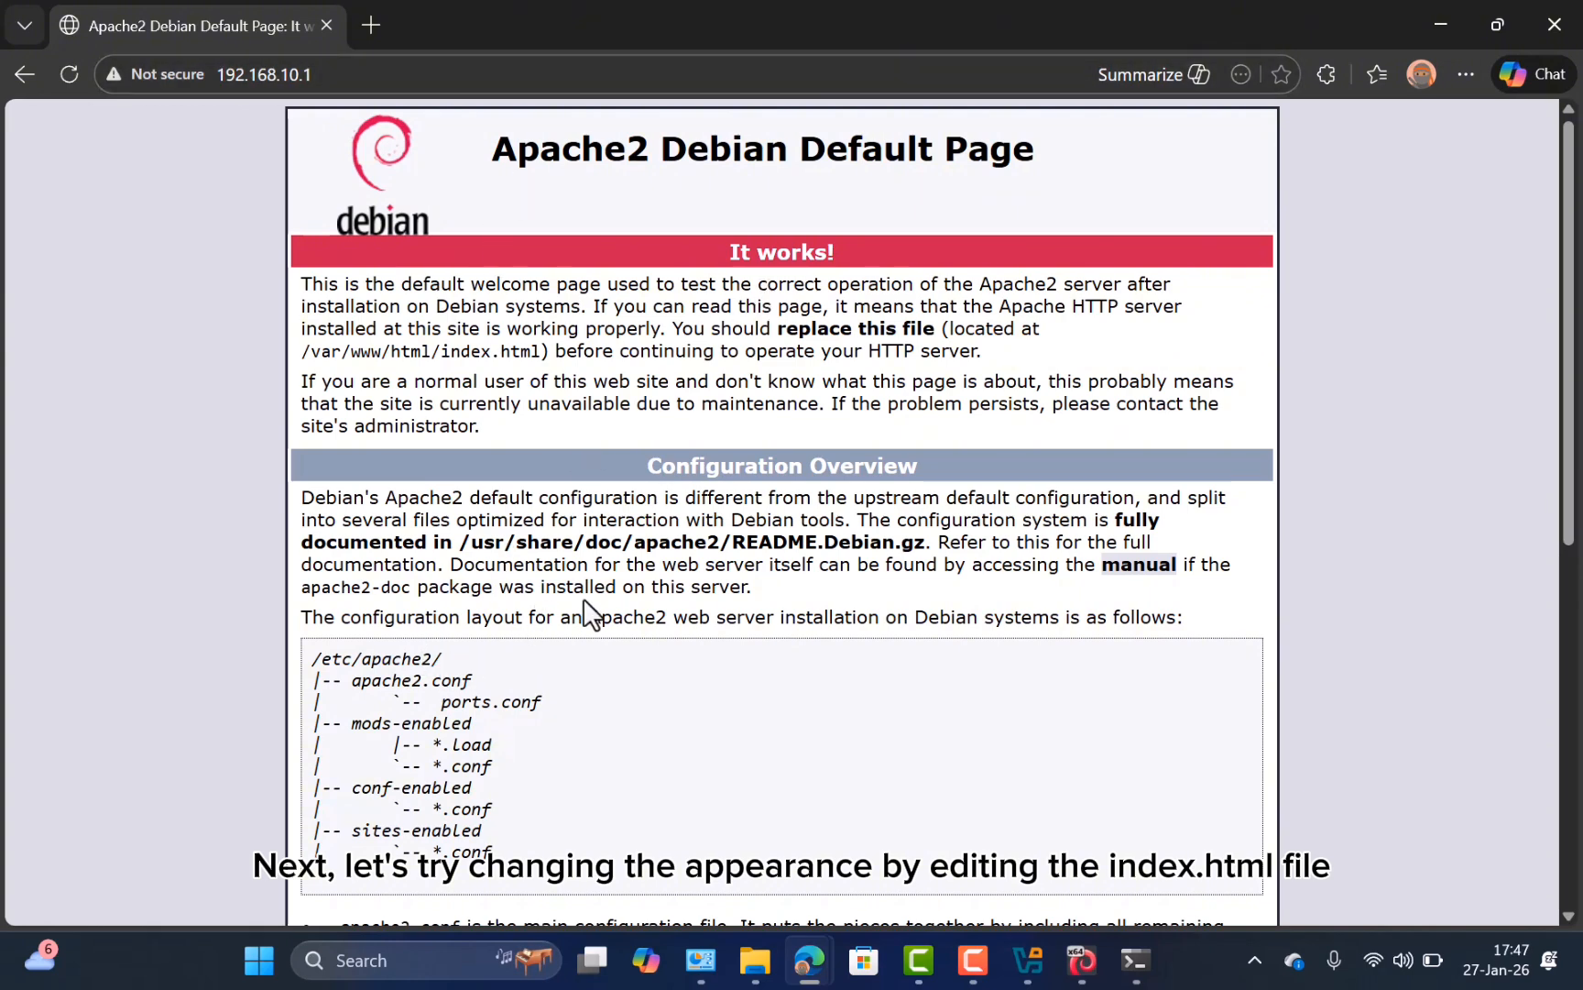
Return to the running VirtualBox machine and change to the directory /var/www/html
{"action": "left_click", "coordinate": [1078, 969]}
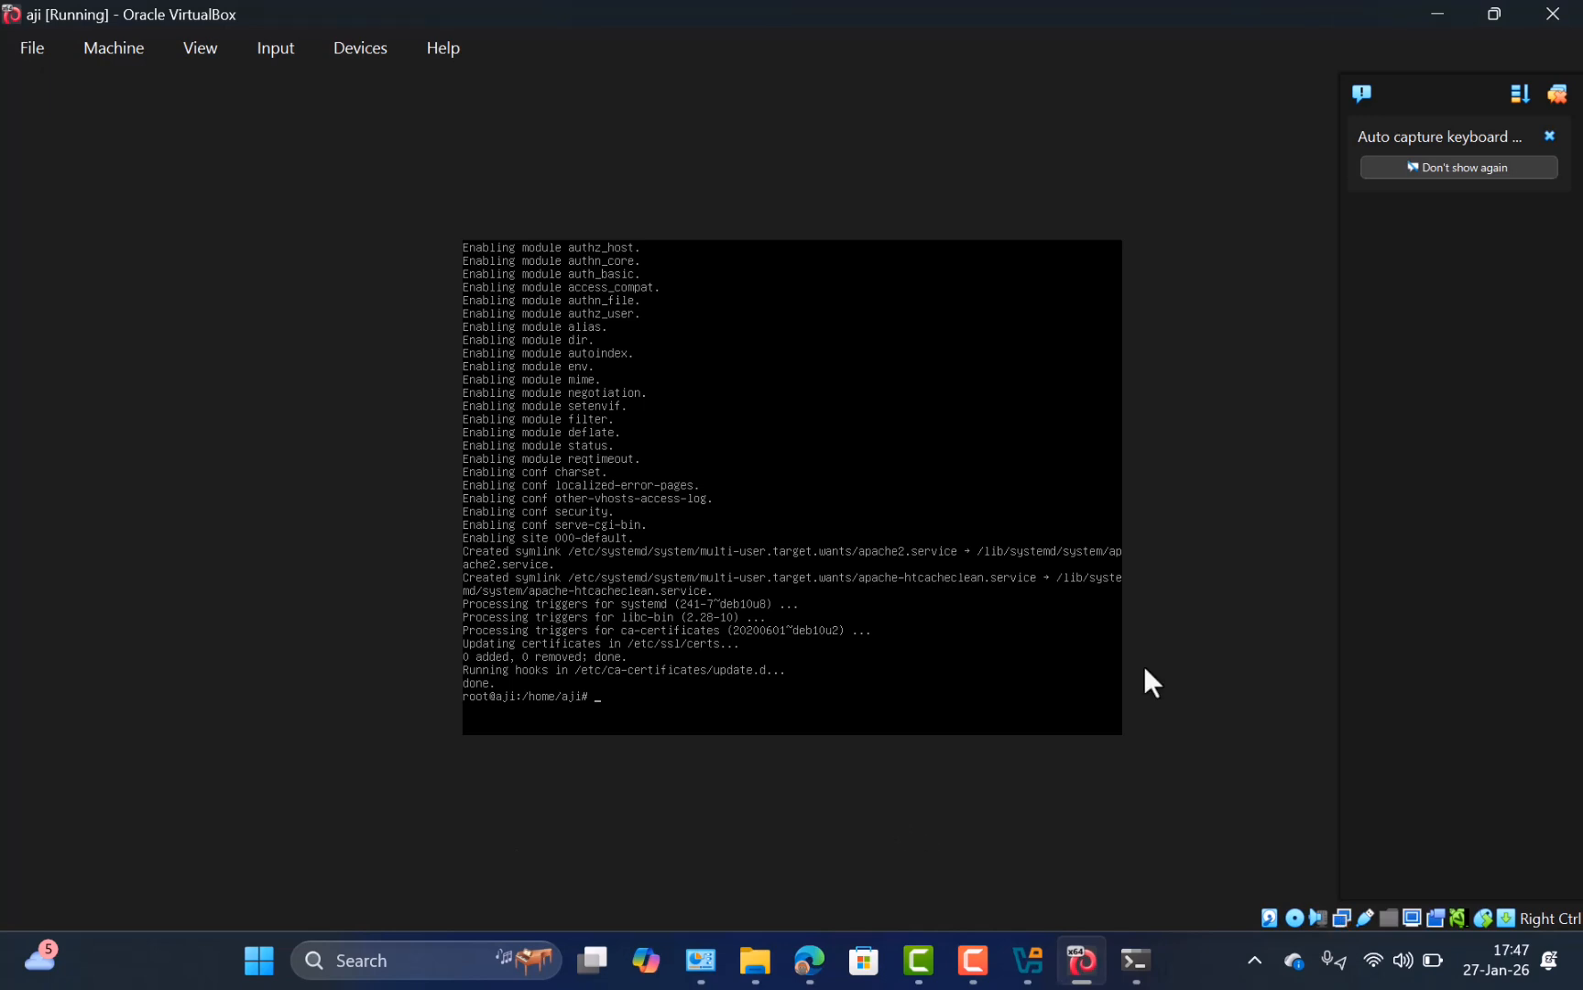
{"action": "type", "text": "c"}
{"action": "type", "text": "d /"}
{"action": "type", "text": "n"}
{"action": "type", "text": "var/"}
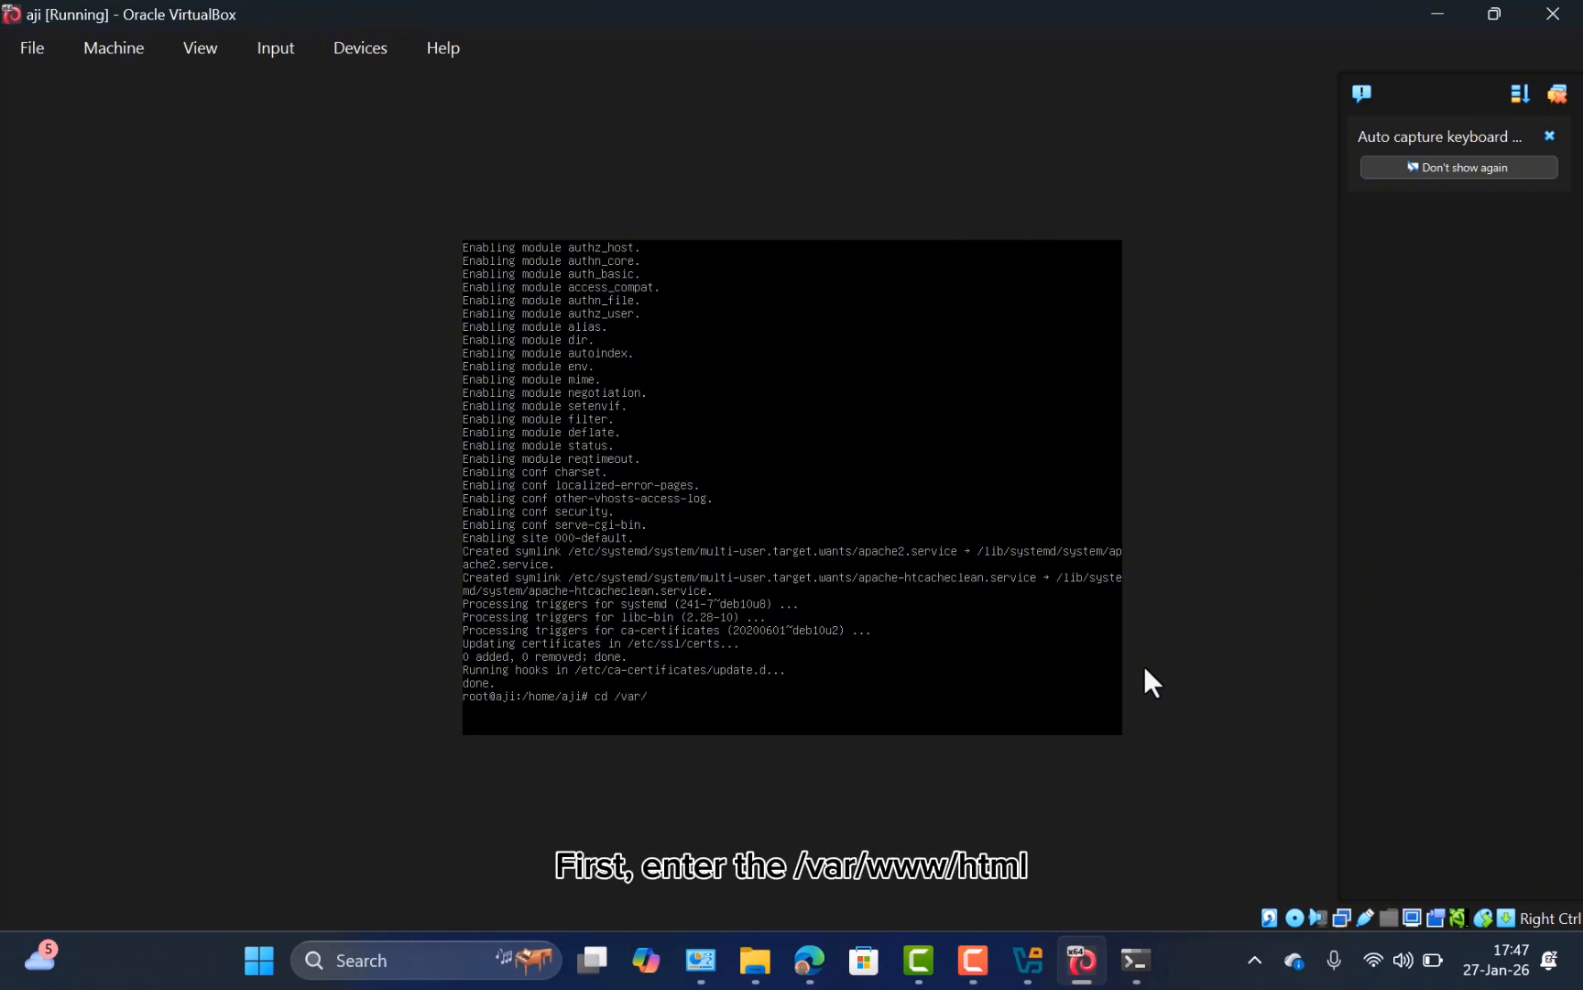
{"action": "type", "text": "www/html"}
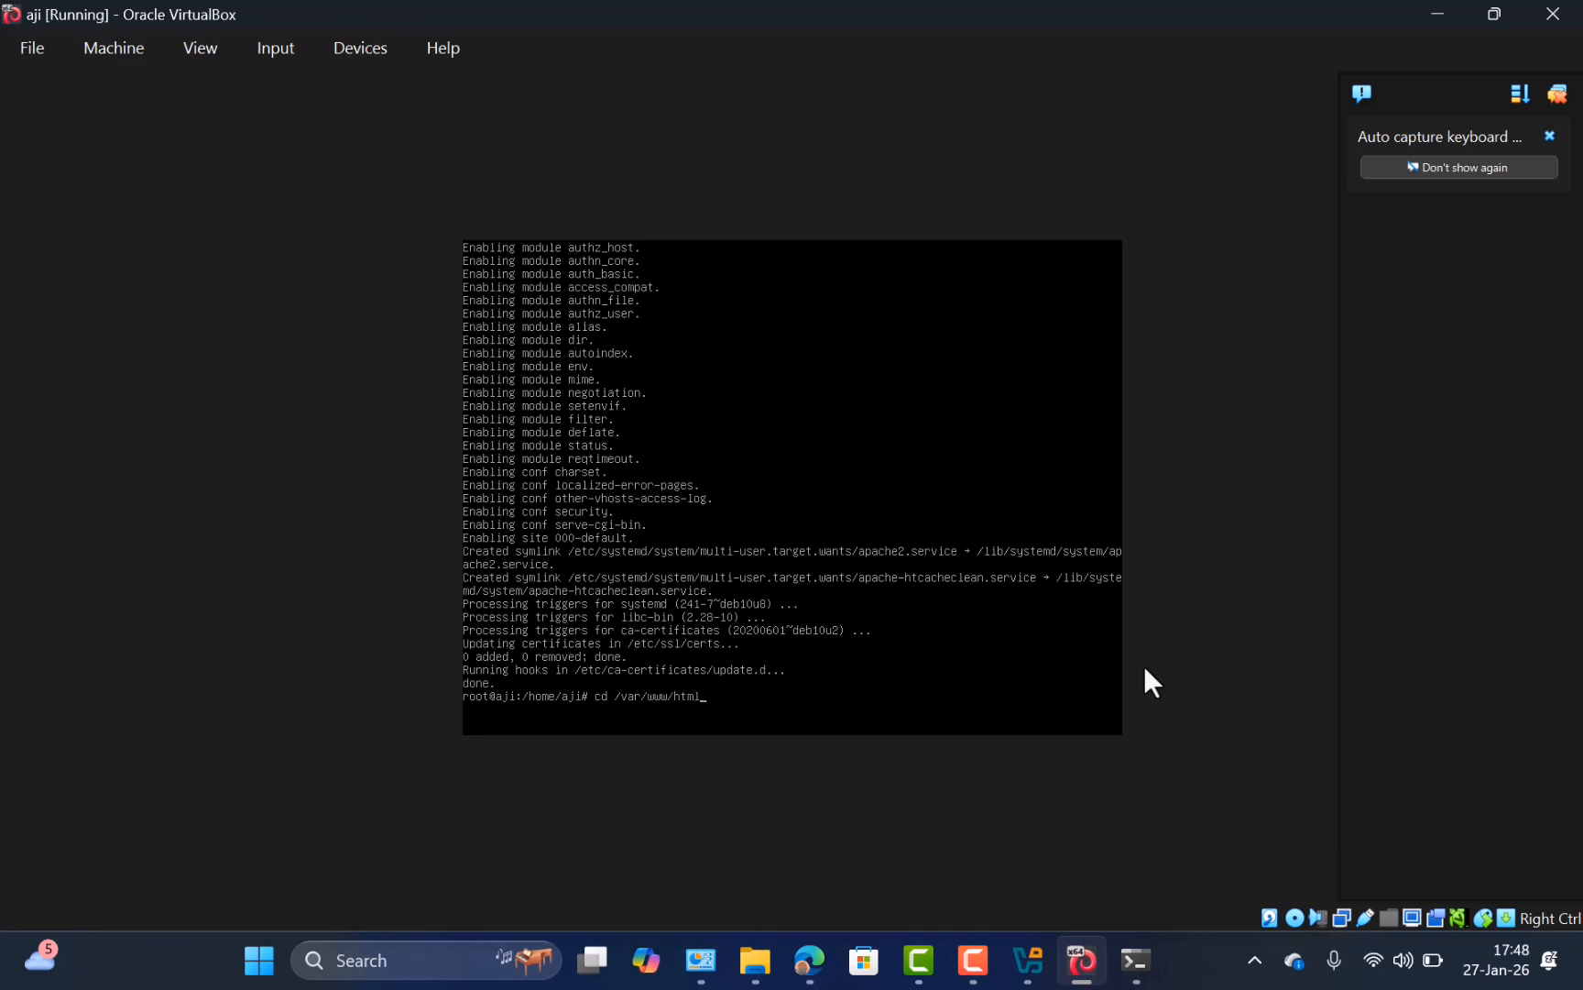
{"action": "key", "text": "Return"}
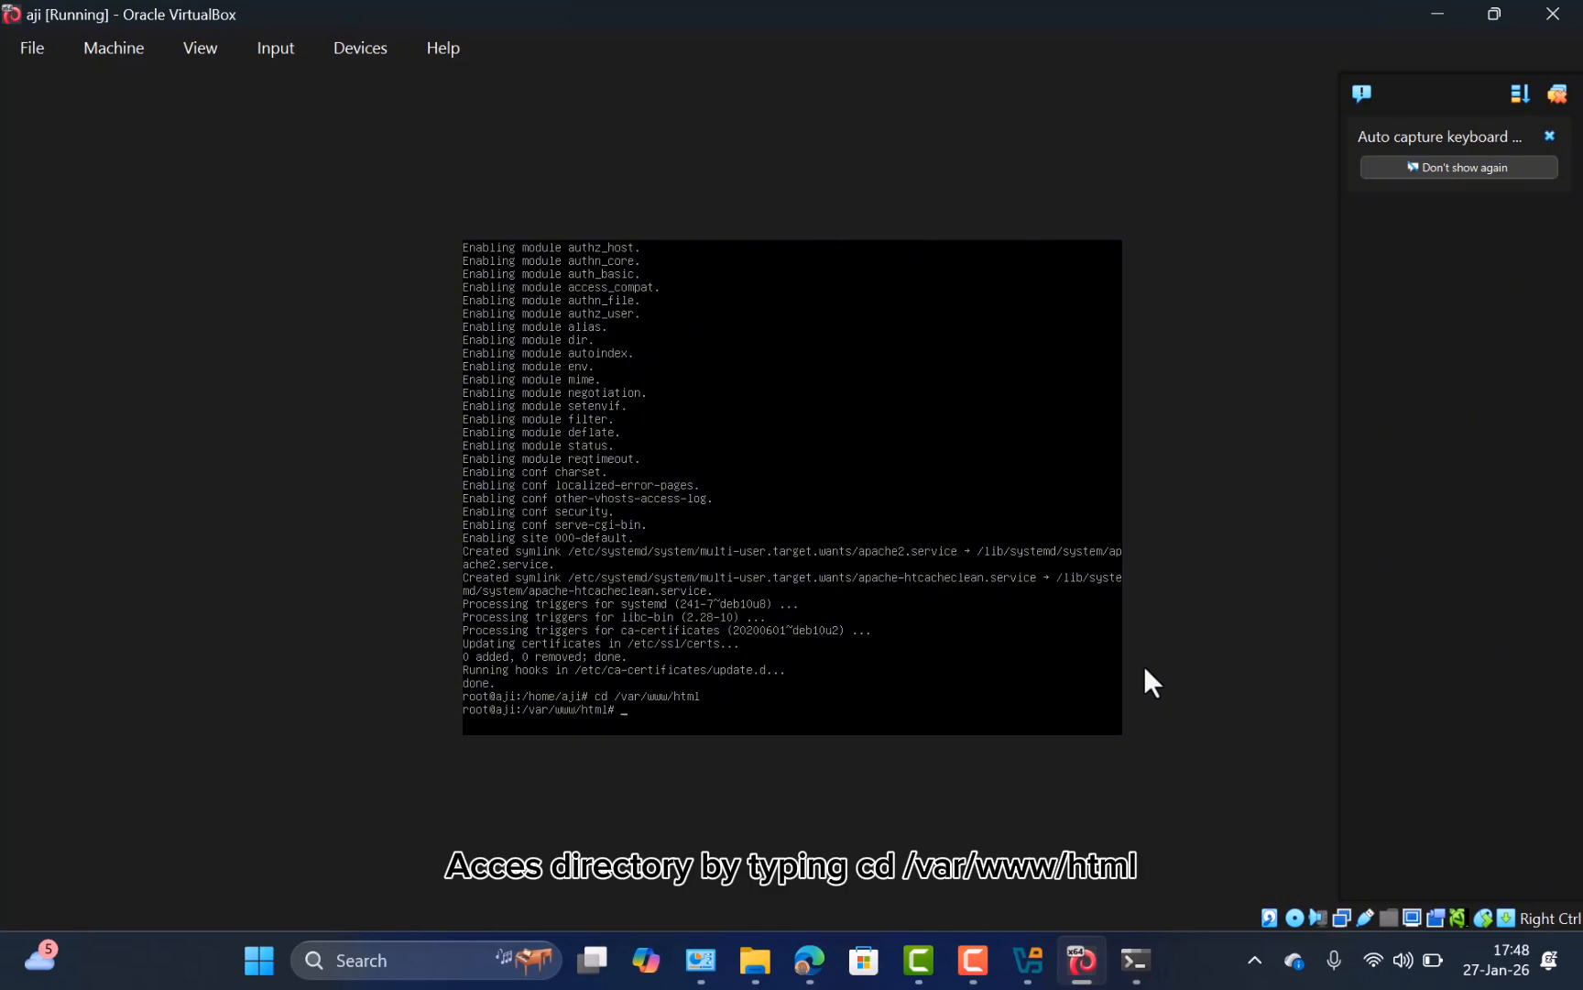
Delete the existing index.html with "rm index.html" and start a new index.html in nano
{"action": "type", "text": "rm index.h"}
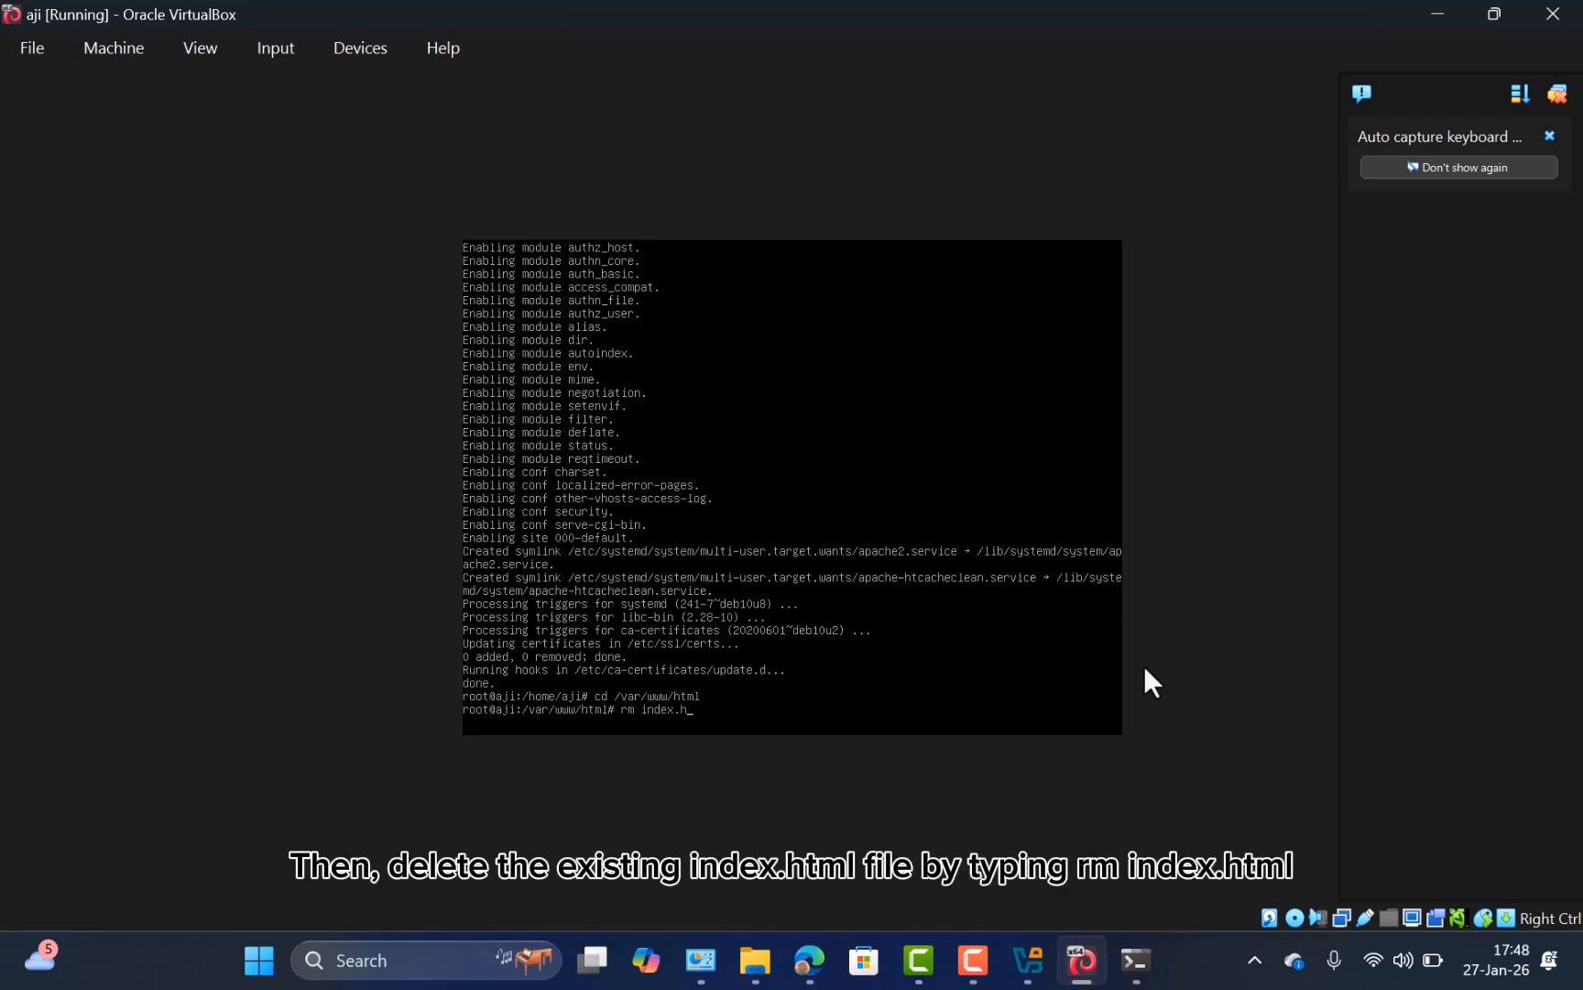
{"action": "type", "text": "tml"}
{"action": "key", "text": "Return"}
{"action": "type", "text": "nano"}
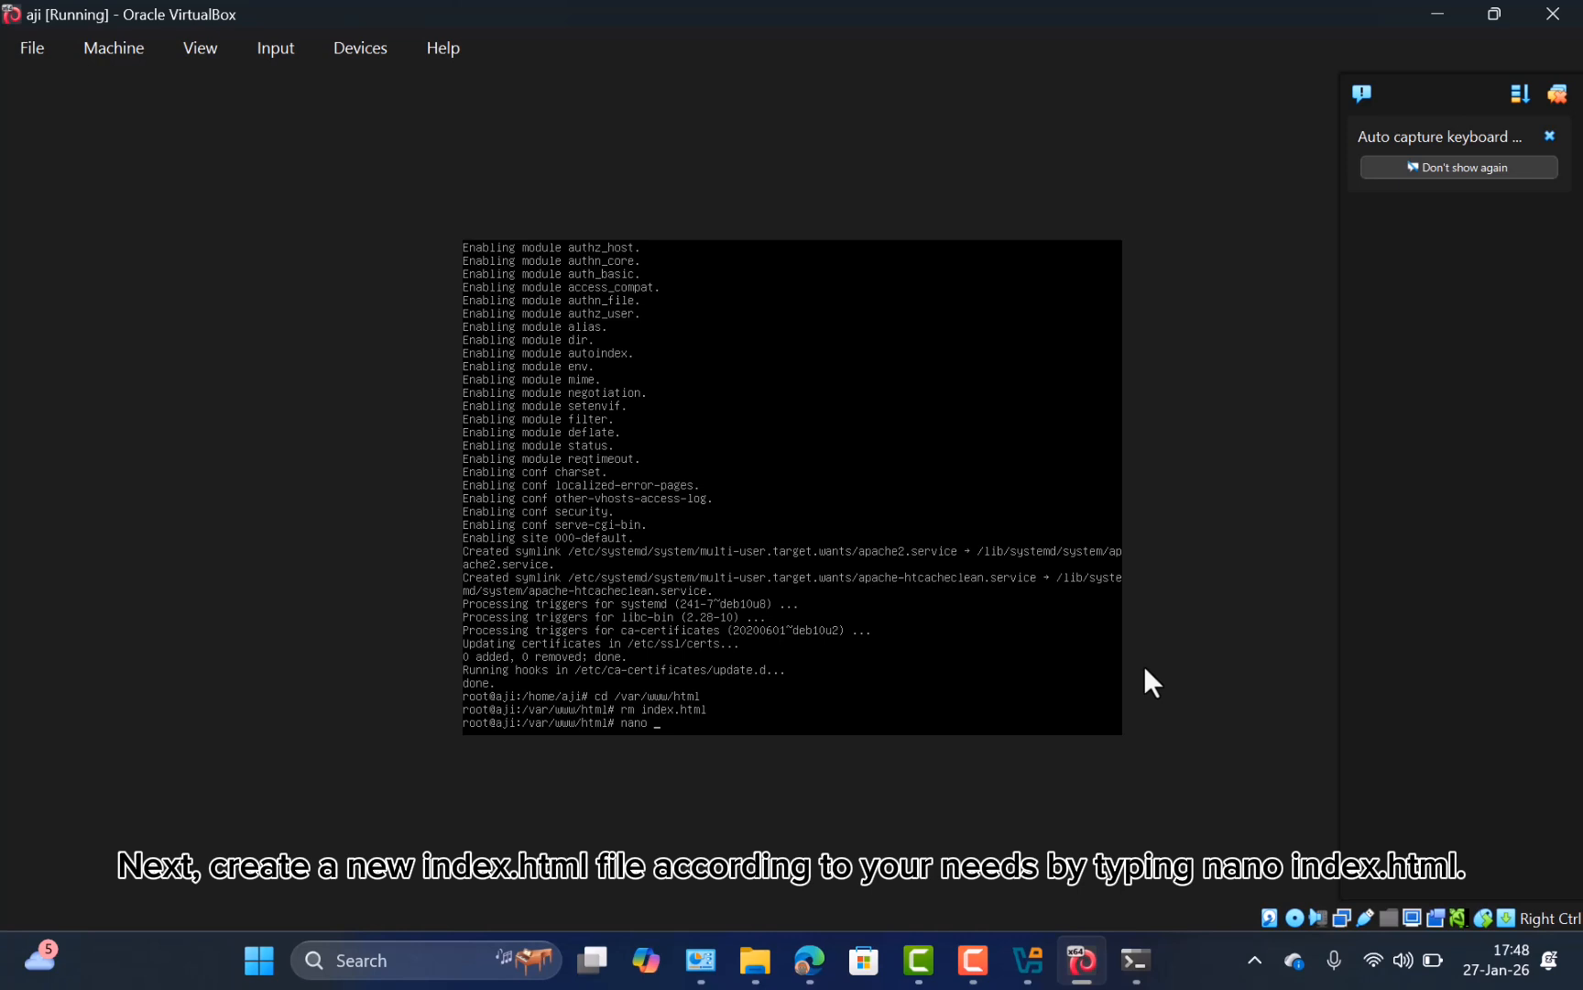
{"action": "type", "text": " index.html"}
{"action": "key", "text": "Return"}
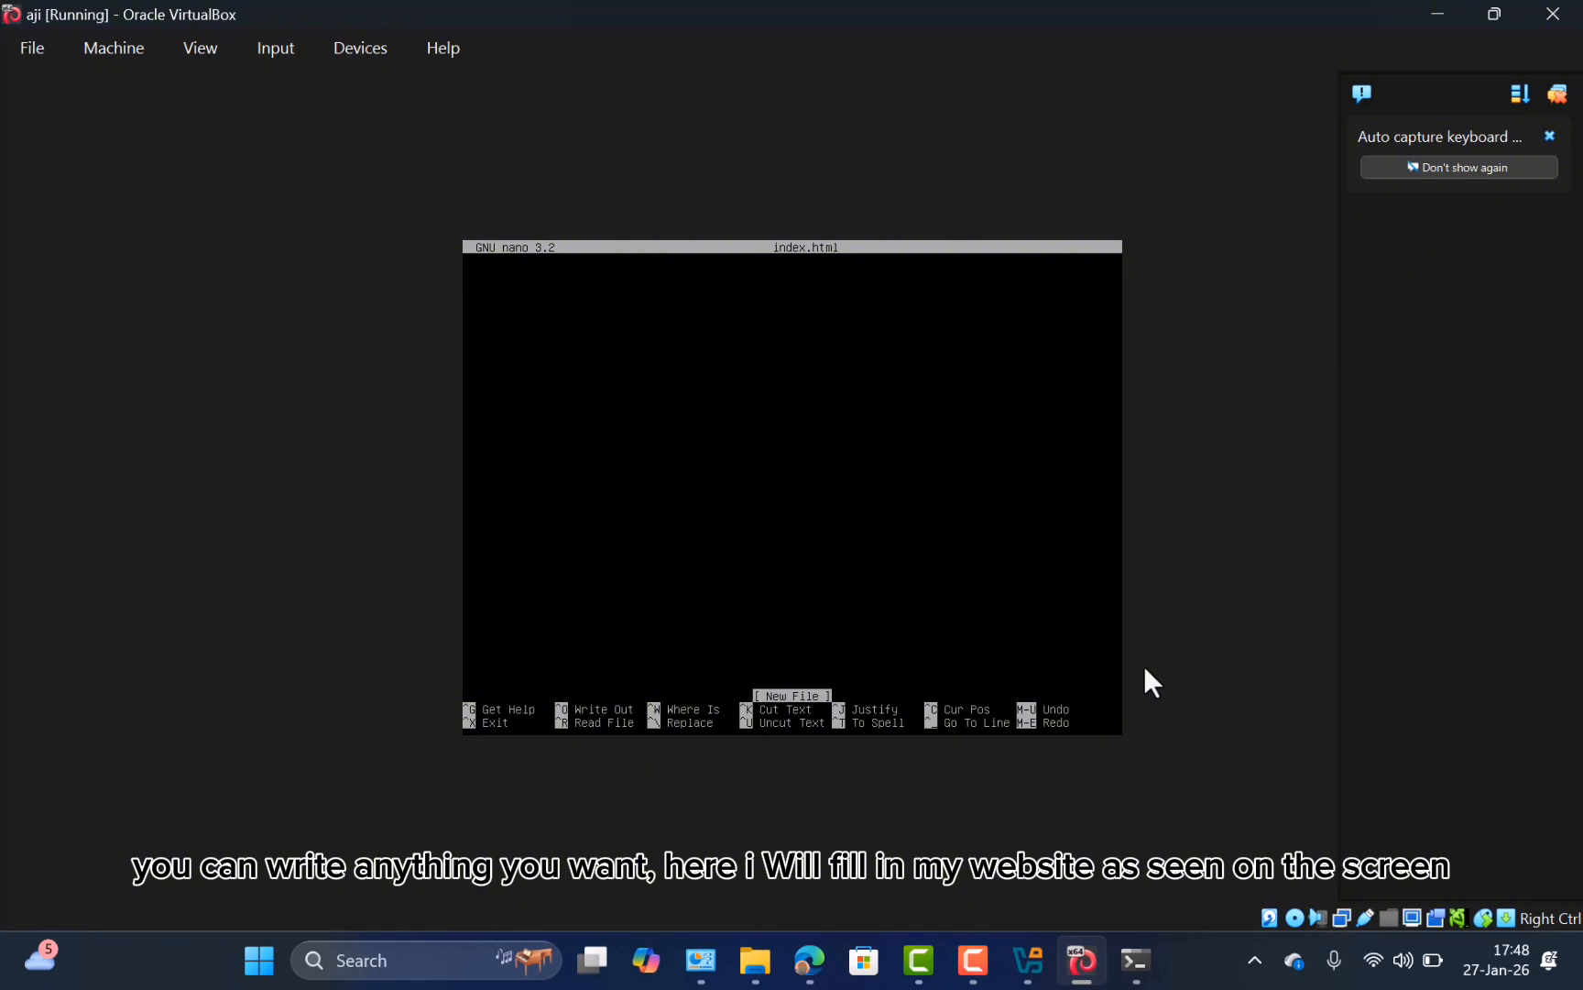
Write the opening html tag and a complete head section whose title is the virtual machine's name
{"action": "type", "text": "<html>"}
{"action": "key", "text": "Return"}
{"action": "type", "text": "<head>   "}
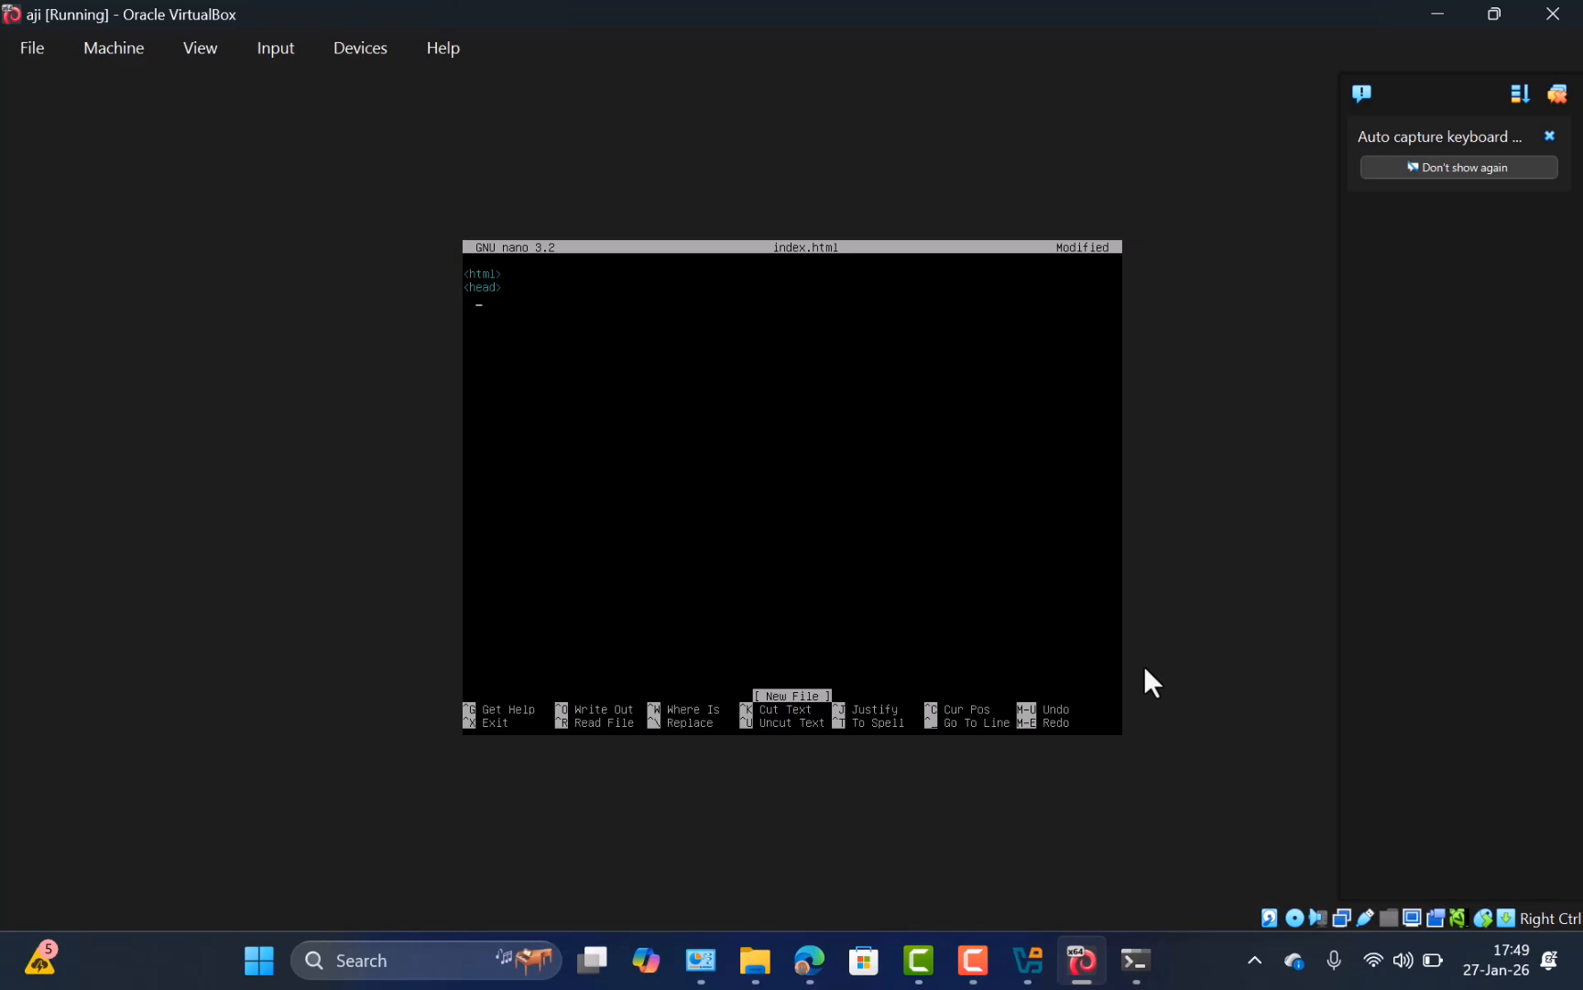
{"action": "type", "text": "<title>aji</title> "}
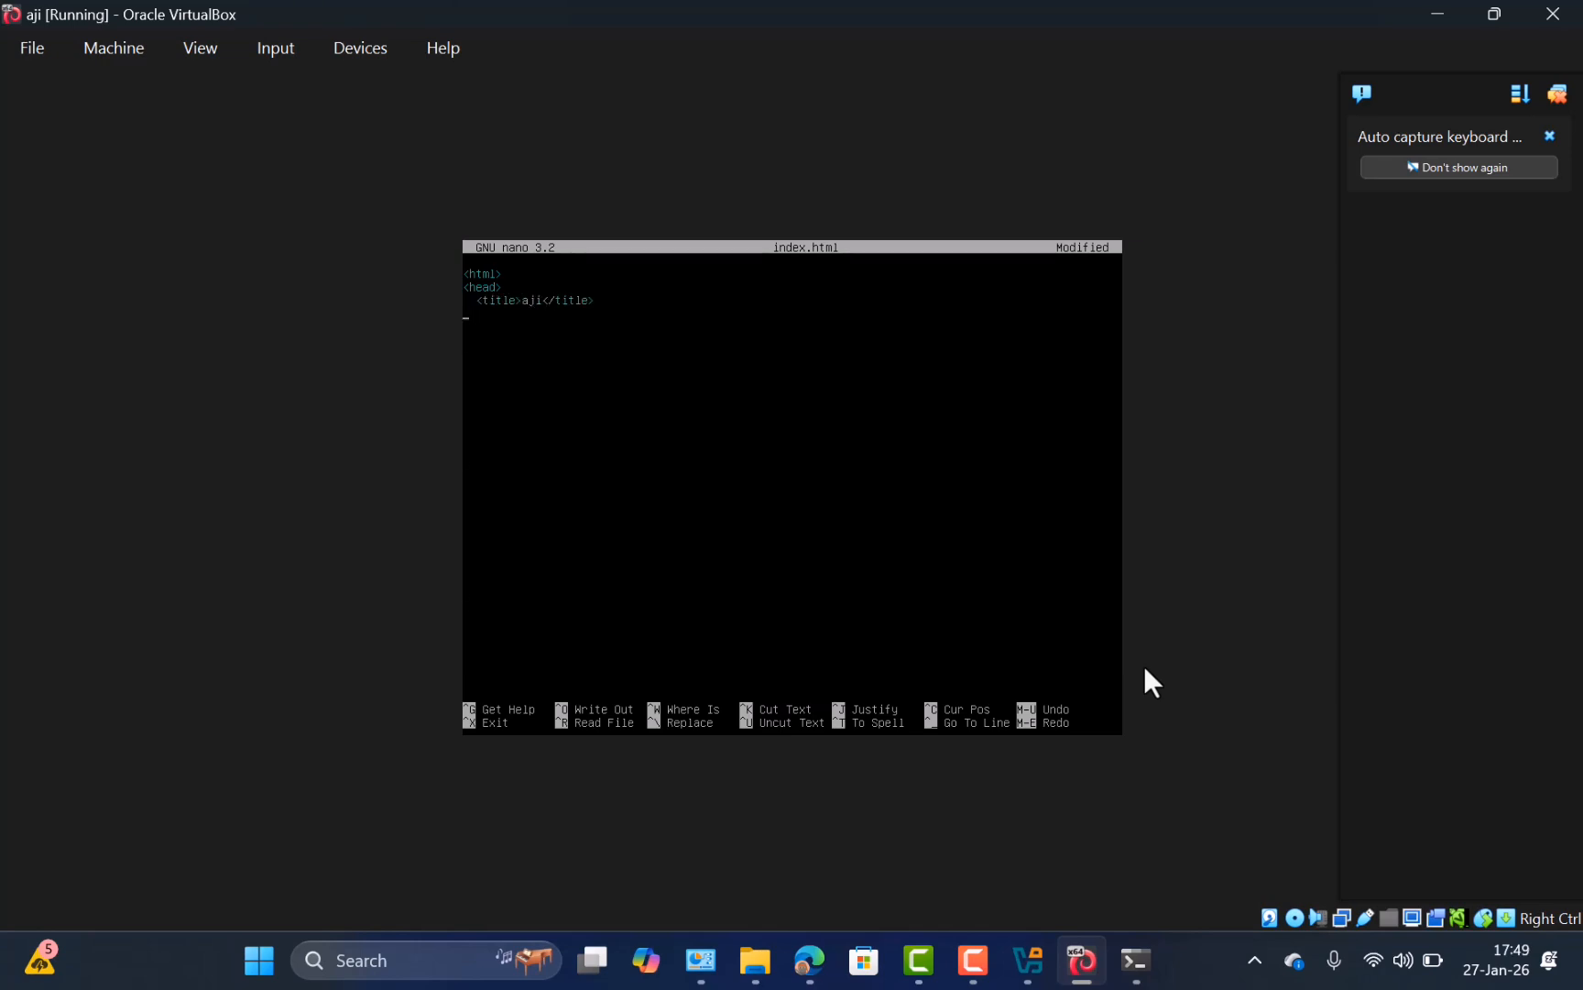
{"action": "type", "text": "</head>"}
{"action": "key", "text": "Return"}
Open the body section and add the h1 heading "long life jokowi"
{"action": "type", "text": "<body>"}
{"action": "key", "text": "Return"}
{"action": "type", "text": "<h1>long live jokowi"}
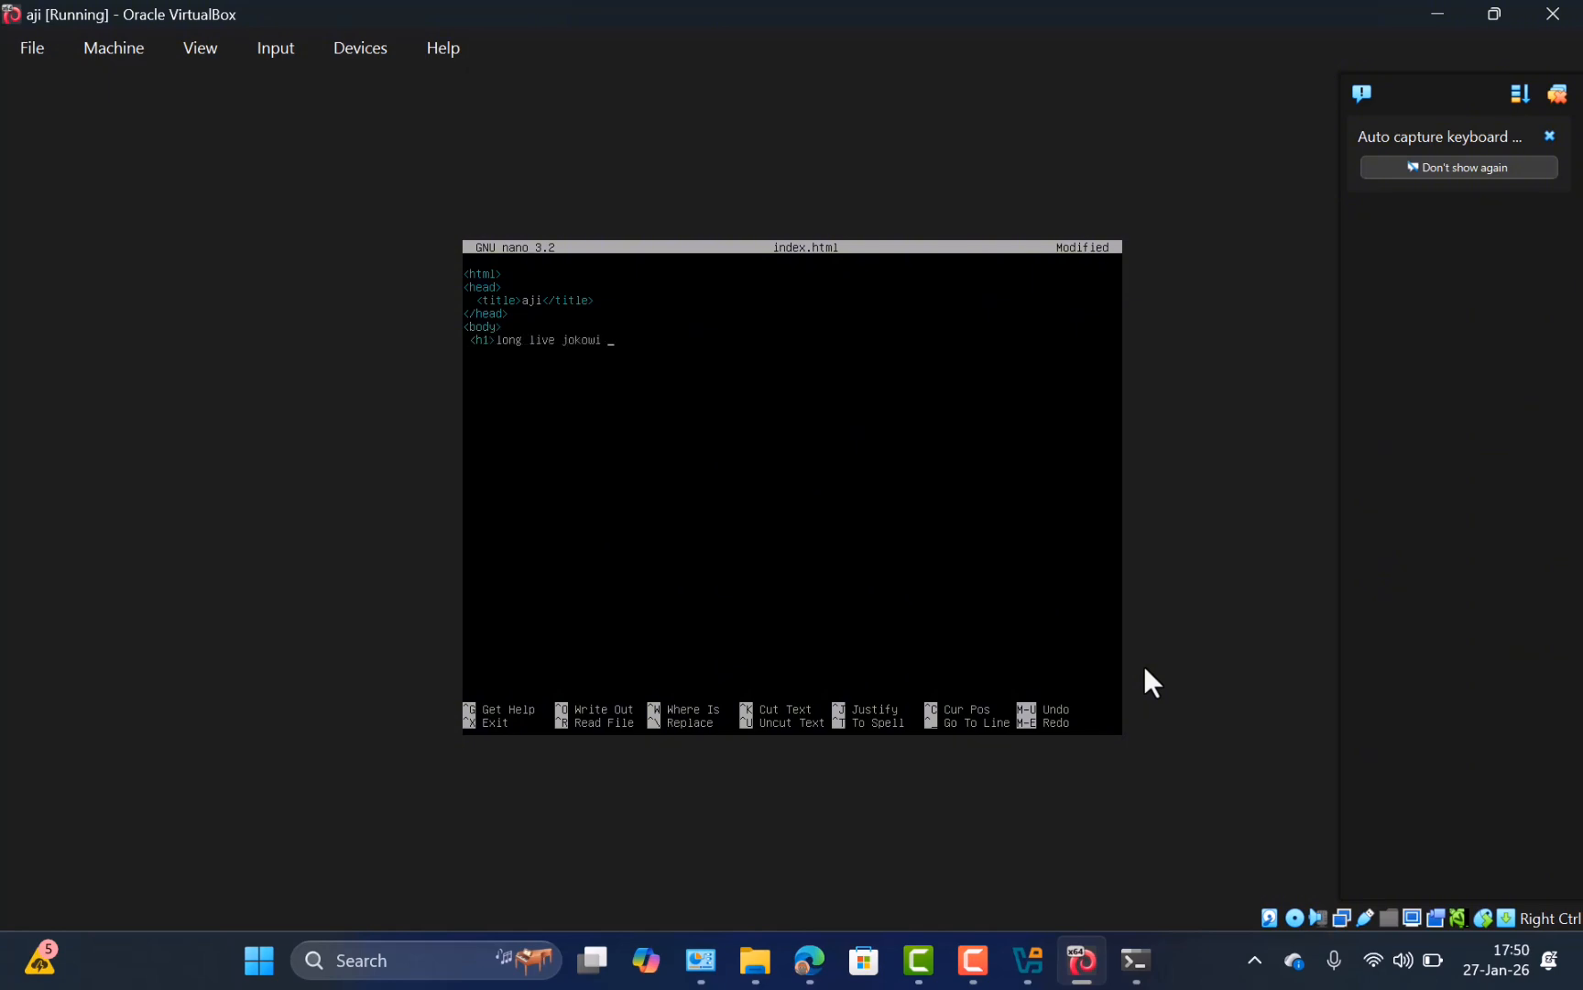
{"action": "key", "text": "BackSpace"}
{"action": "key", "text": "BackSpace"}
{"action": "key", "text": "BackSpace"}
{"action": "key", "text": "BackSpace"}
{"action": "key", "text": "BackSpace"}
{"action": "key", "text": "BackSpace"}
{"action": "key", "text": "BackSpace"}
{"action": "key", "text": "BackSpace"}
{"action": "key", "text": "BackSpace"}
{"action": "key", "text": "BackSpace"}
{"action": "type", "text": "fe jokowi </h1>"}
{"action": "key", "text": "BackSpace"}
Below the heading, add the paragraph "jokowi is goat not like wowok" and close the body and html tags
{"action": "type", "text": "<p>jokowi is goat not like wowok"}
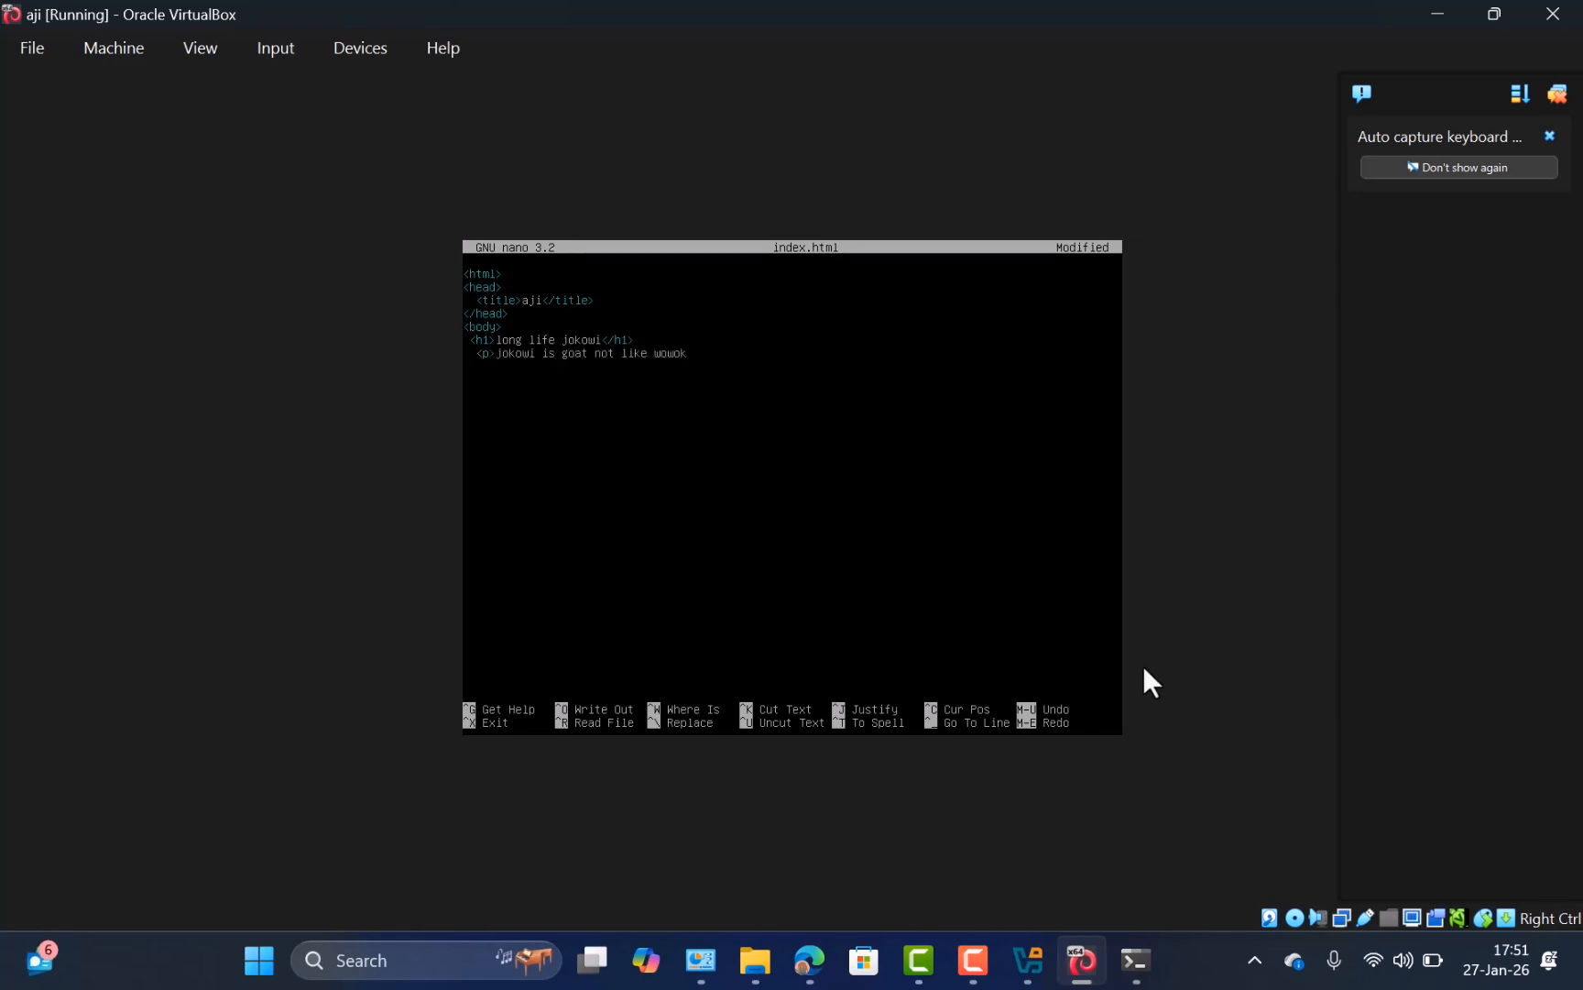
{"action": "type", "text": "</p>"}
{"action": "key", "text": "Return"}
{"action": "type", "text": "</body>"}
{"action": "key", "text": "Return"}
{"action": "type", "text": "</html>"}
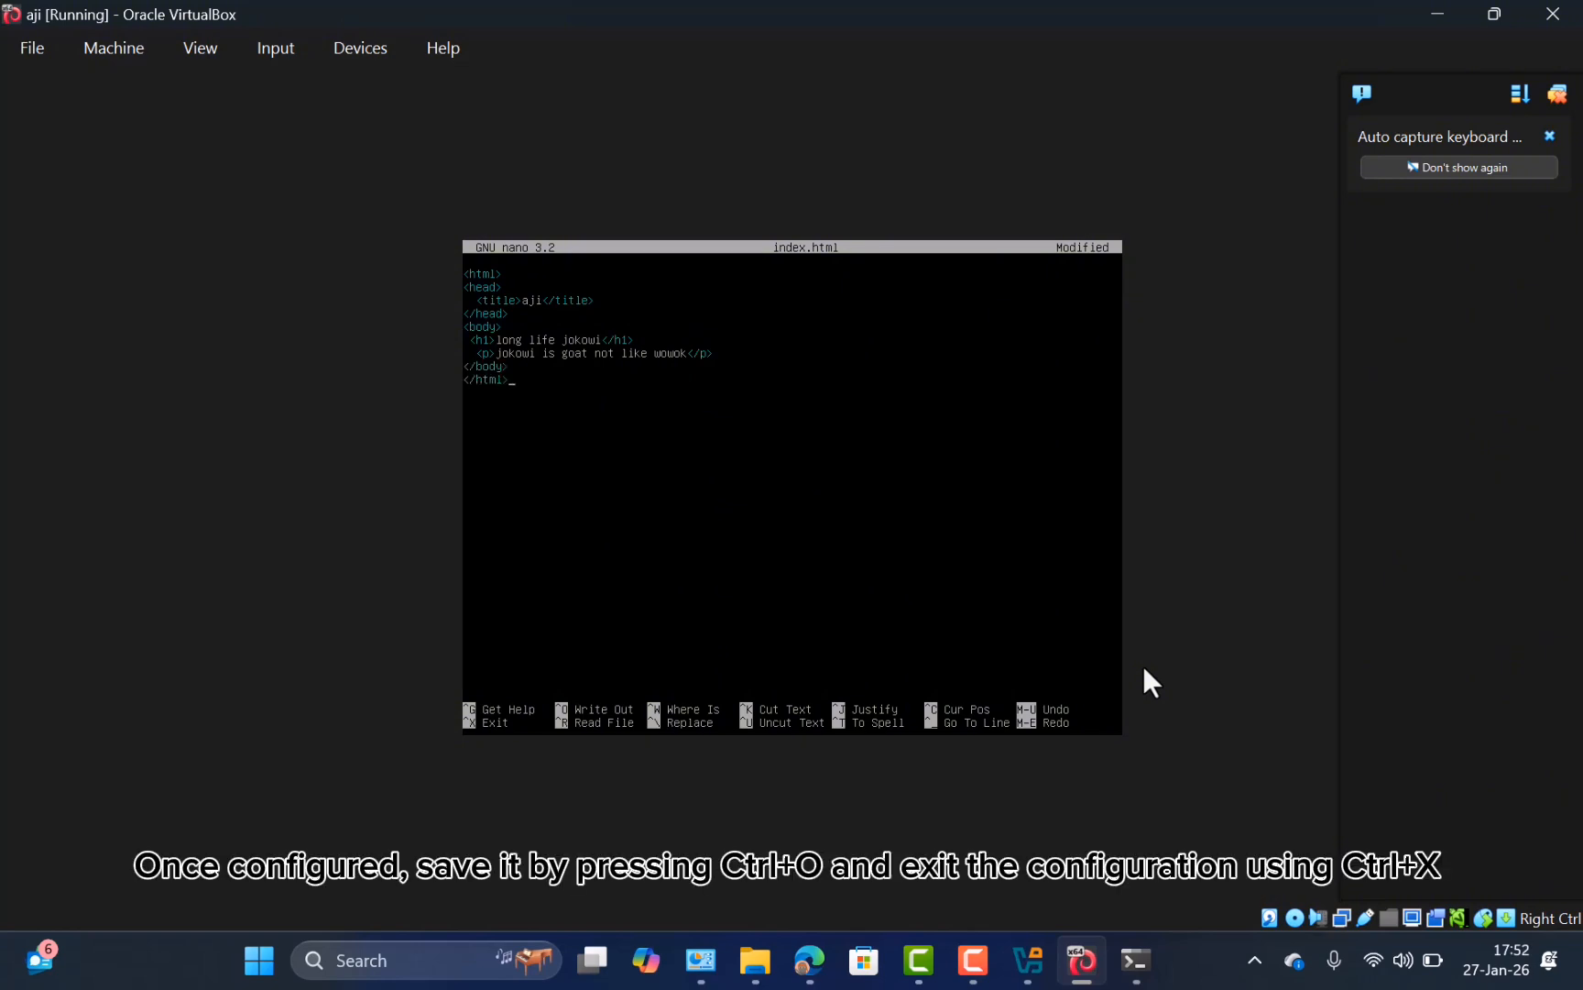
Save the new page as index.html and exit the nano editor
{"action": "key", "text": "ctrl+o"}
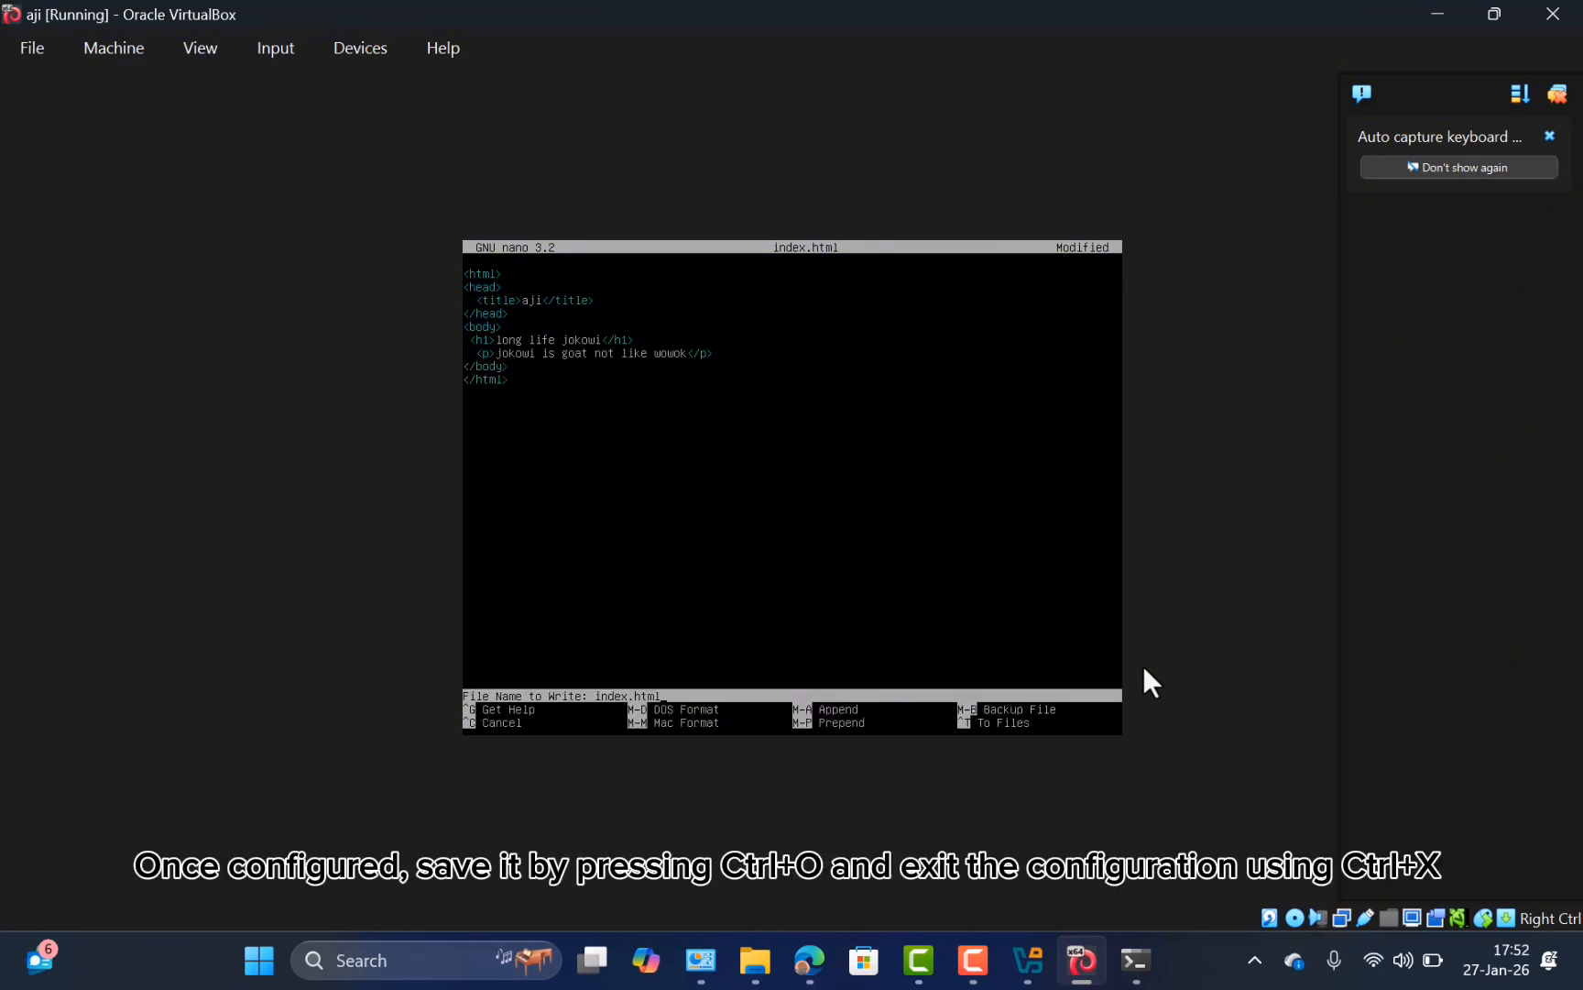
{"action": "key", "text": "Return"}
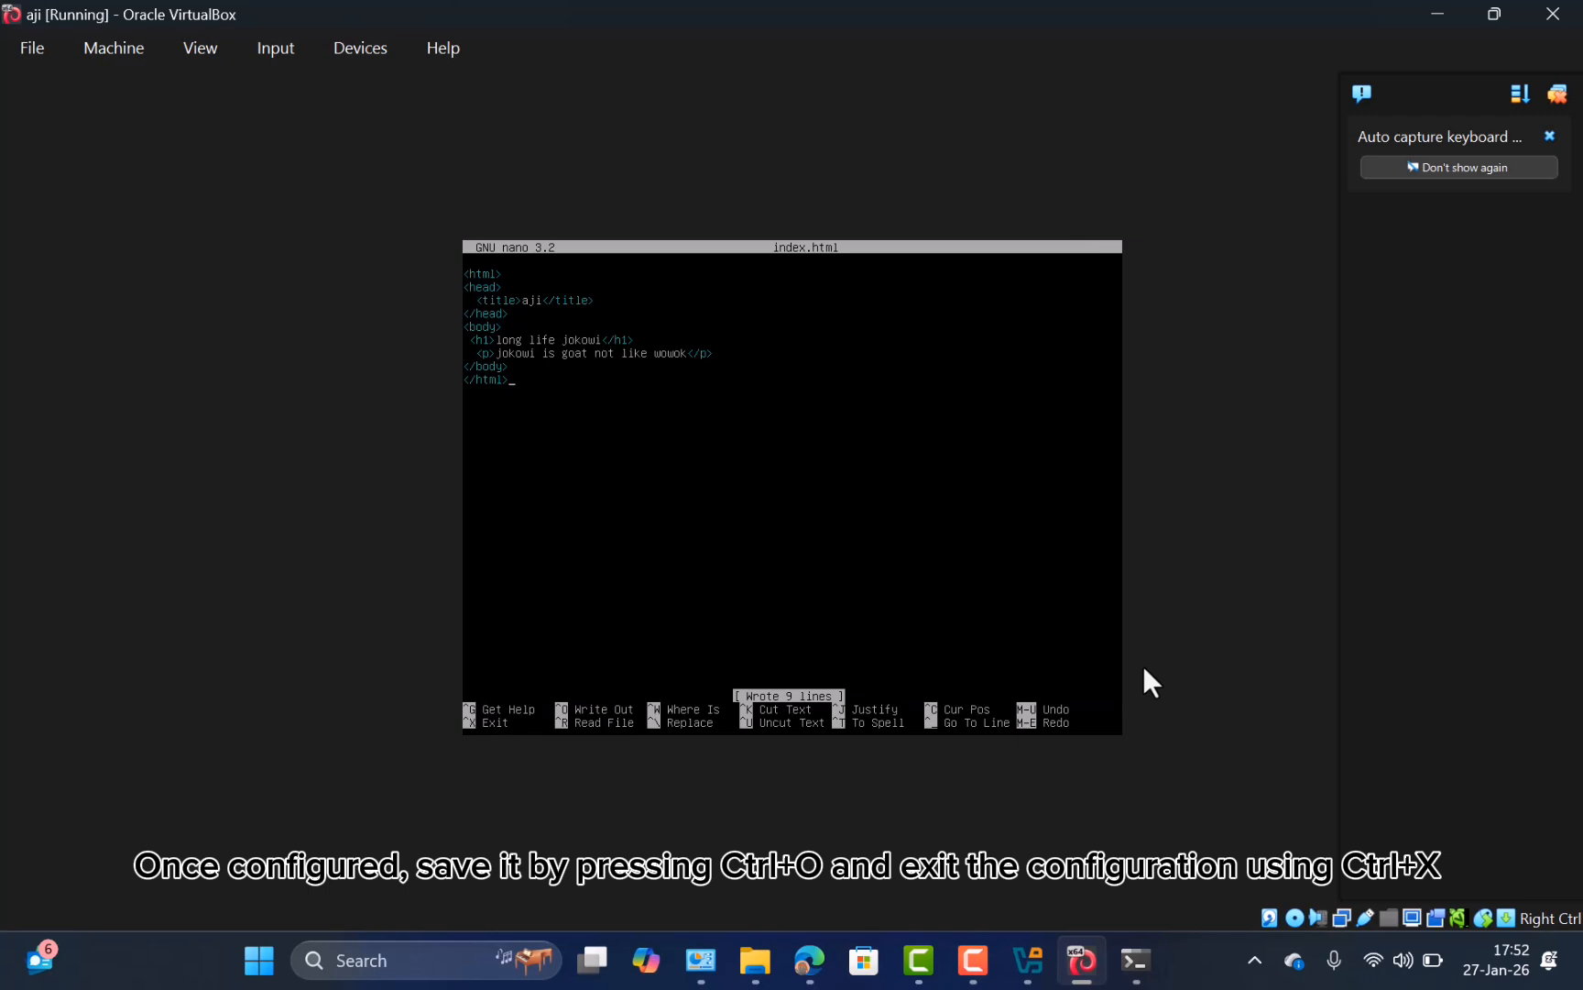
{"action": "key", "text": "ctrl+x"}
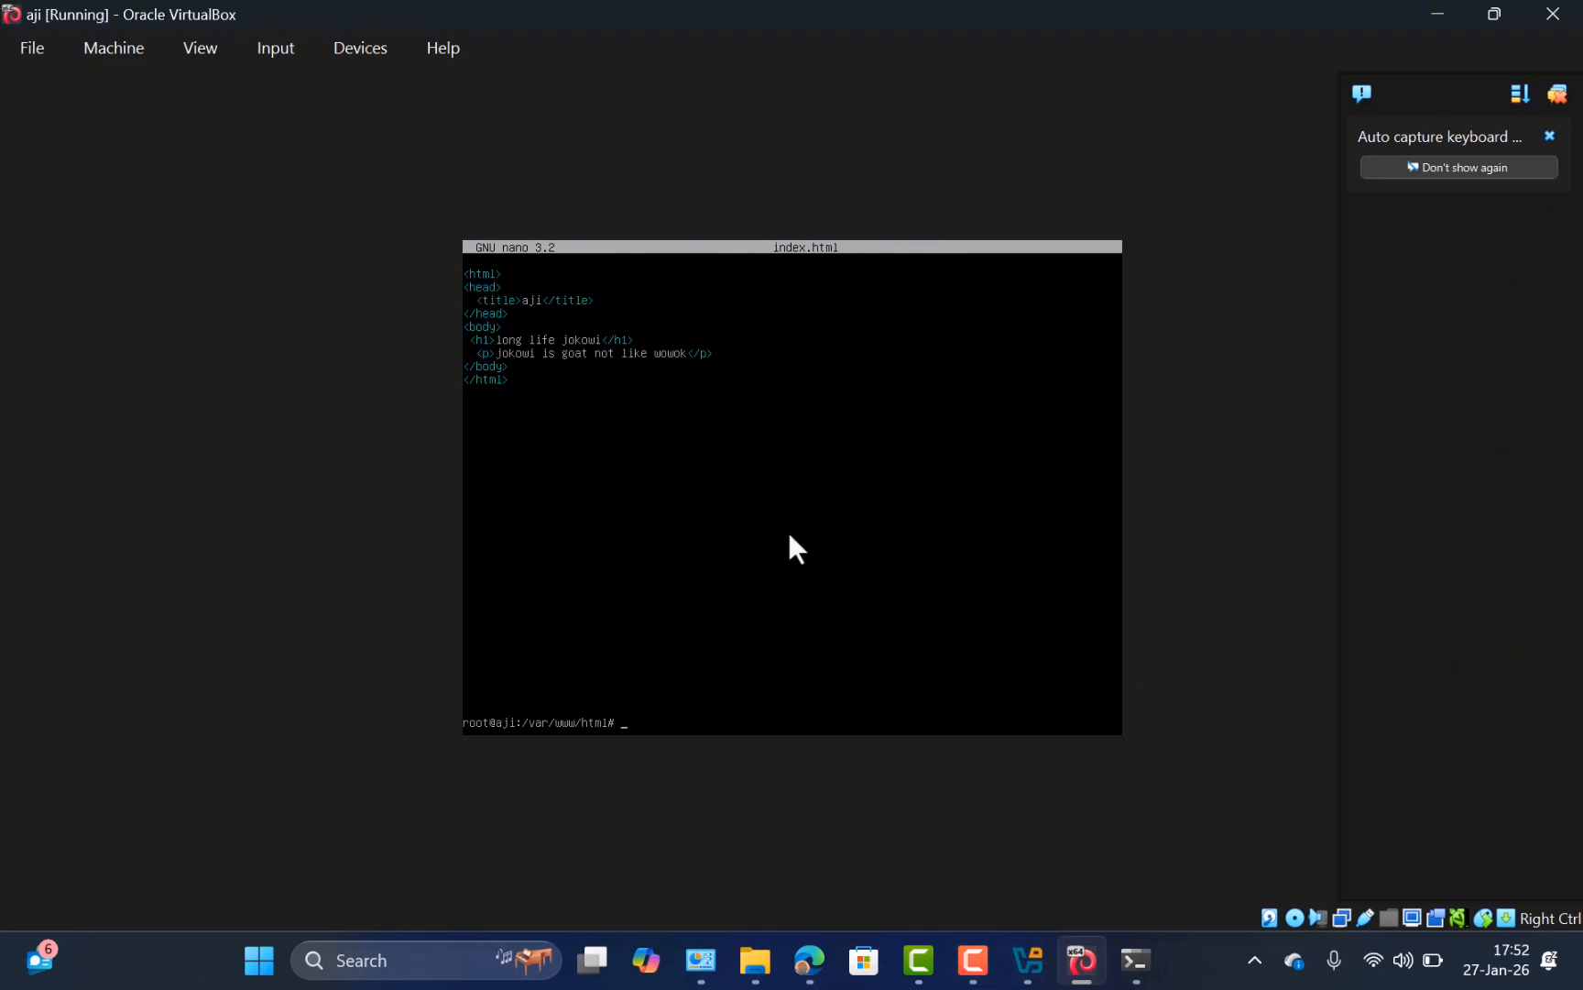
Try to restart the web server from /var/www/html with "/etc/init.d/apaache2 restart"
{"action": "type", "text": "/etc"}
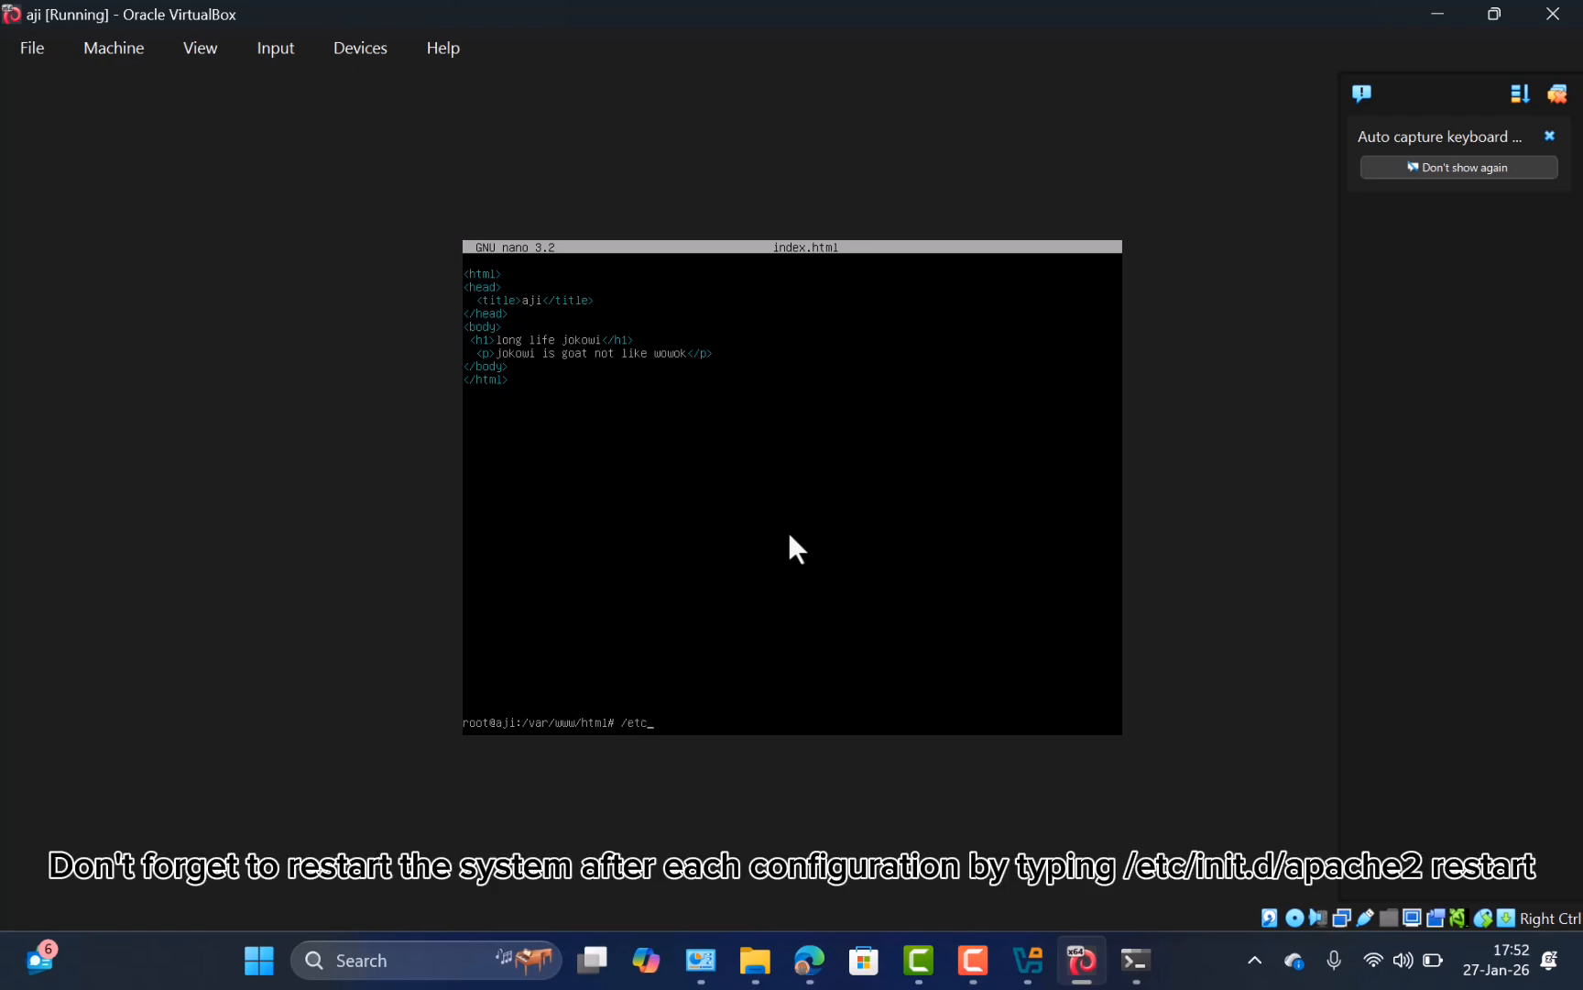
{"action": "type", "text": "/init.d/apaache2 restart"}
{"action": "key", "text": "Return"}
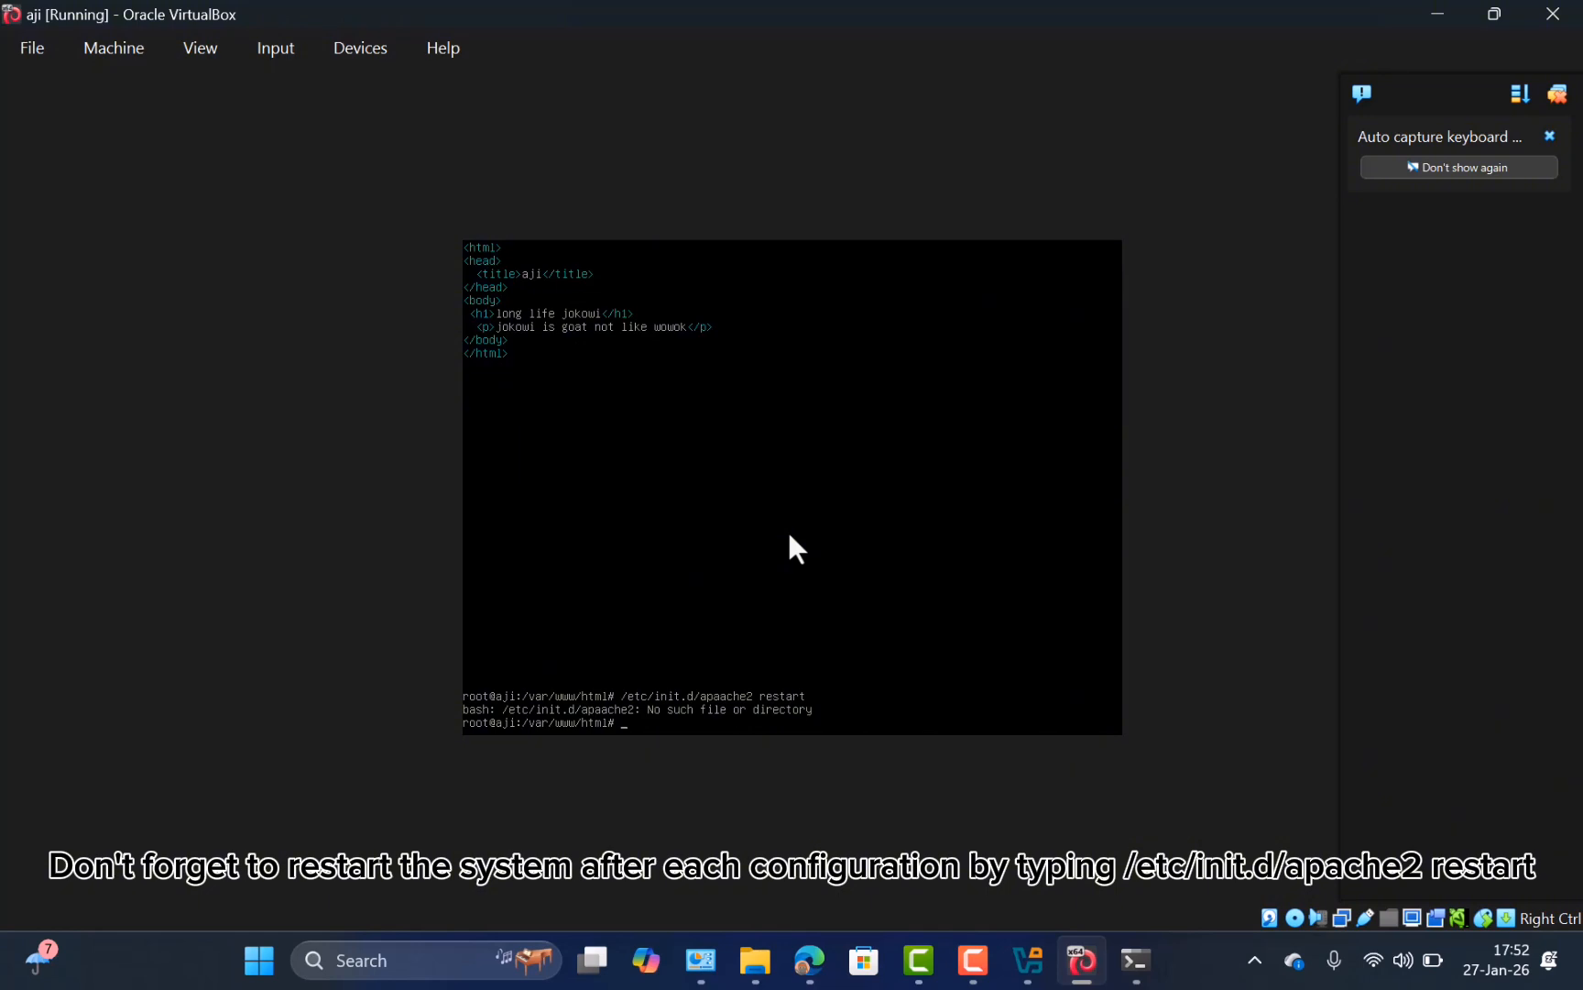
Return to the home directory with "cd" and restart Apache2 with "/etc/init.d/apache2 restart"
{"action": "type", "text": "cd"}
{"action": "key", "text": "Return"}
{"action": "type", "text": "/etc/in"}
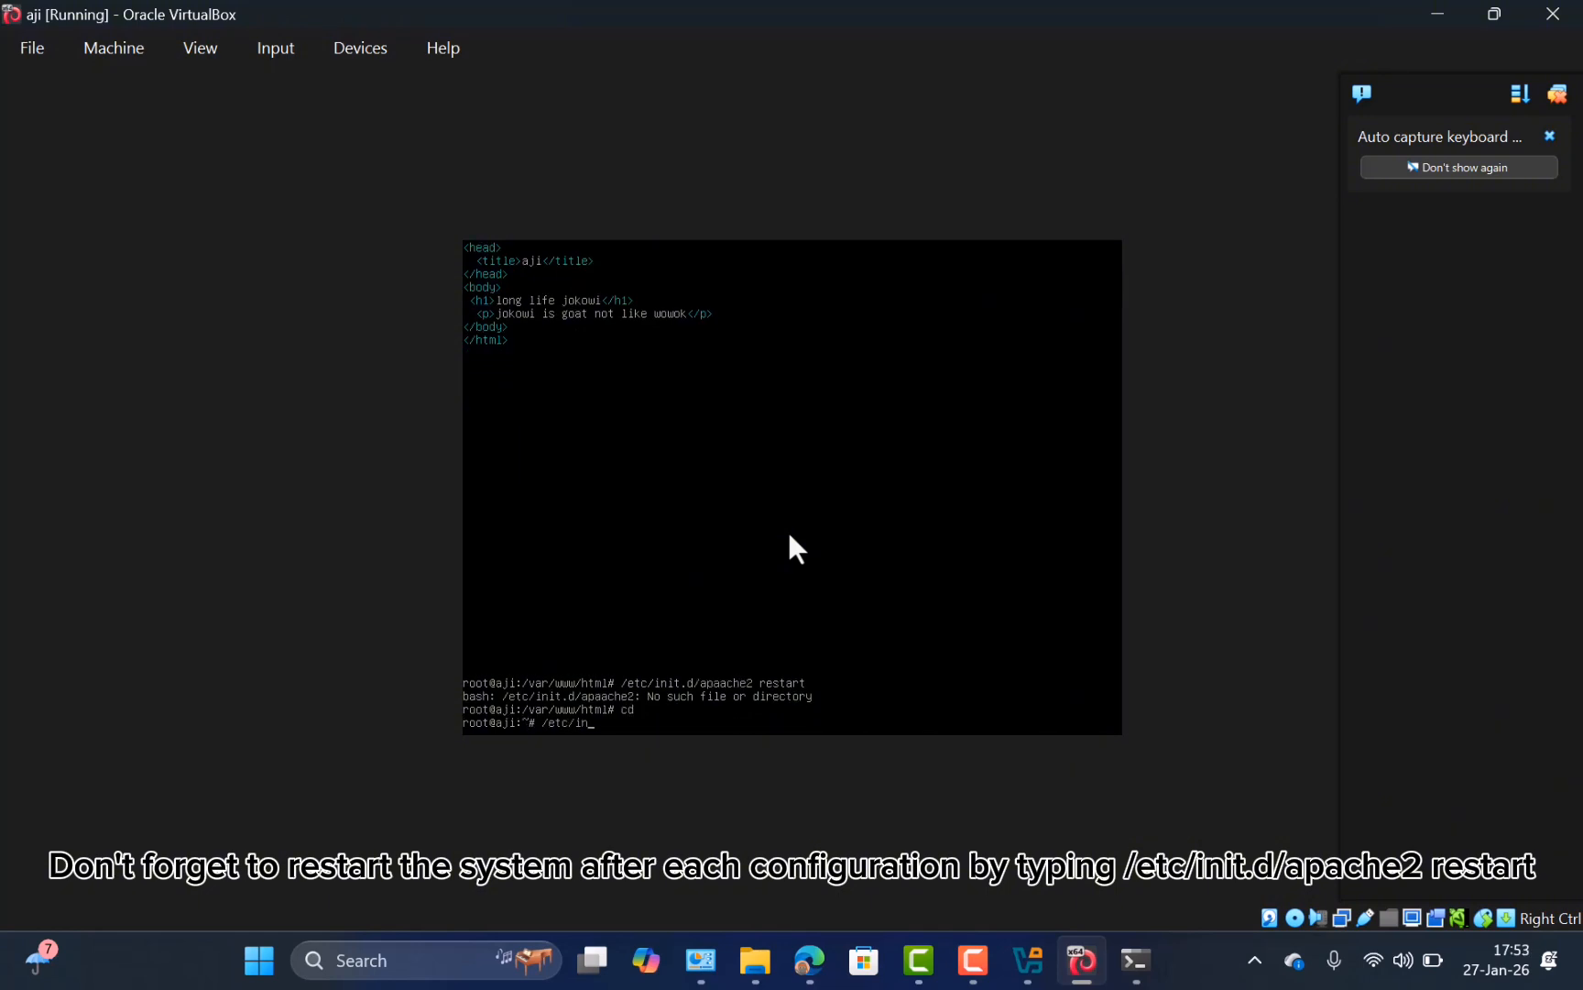
{"action": "type", "text": "it.d/apache2 restart"}
{"action": "key", "text": "Return"}
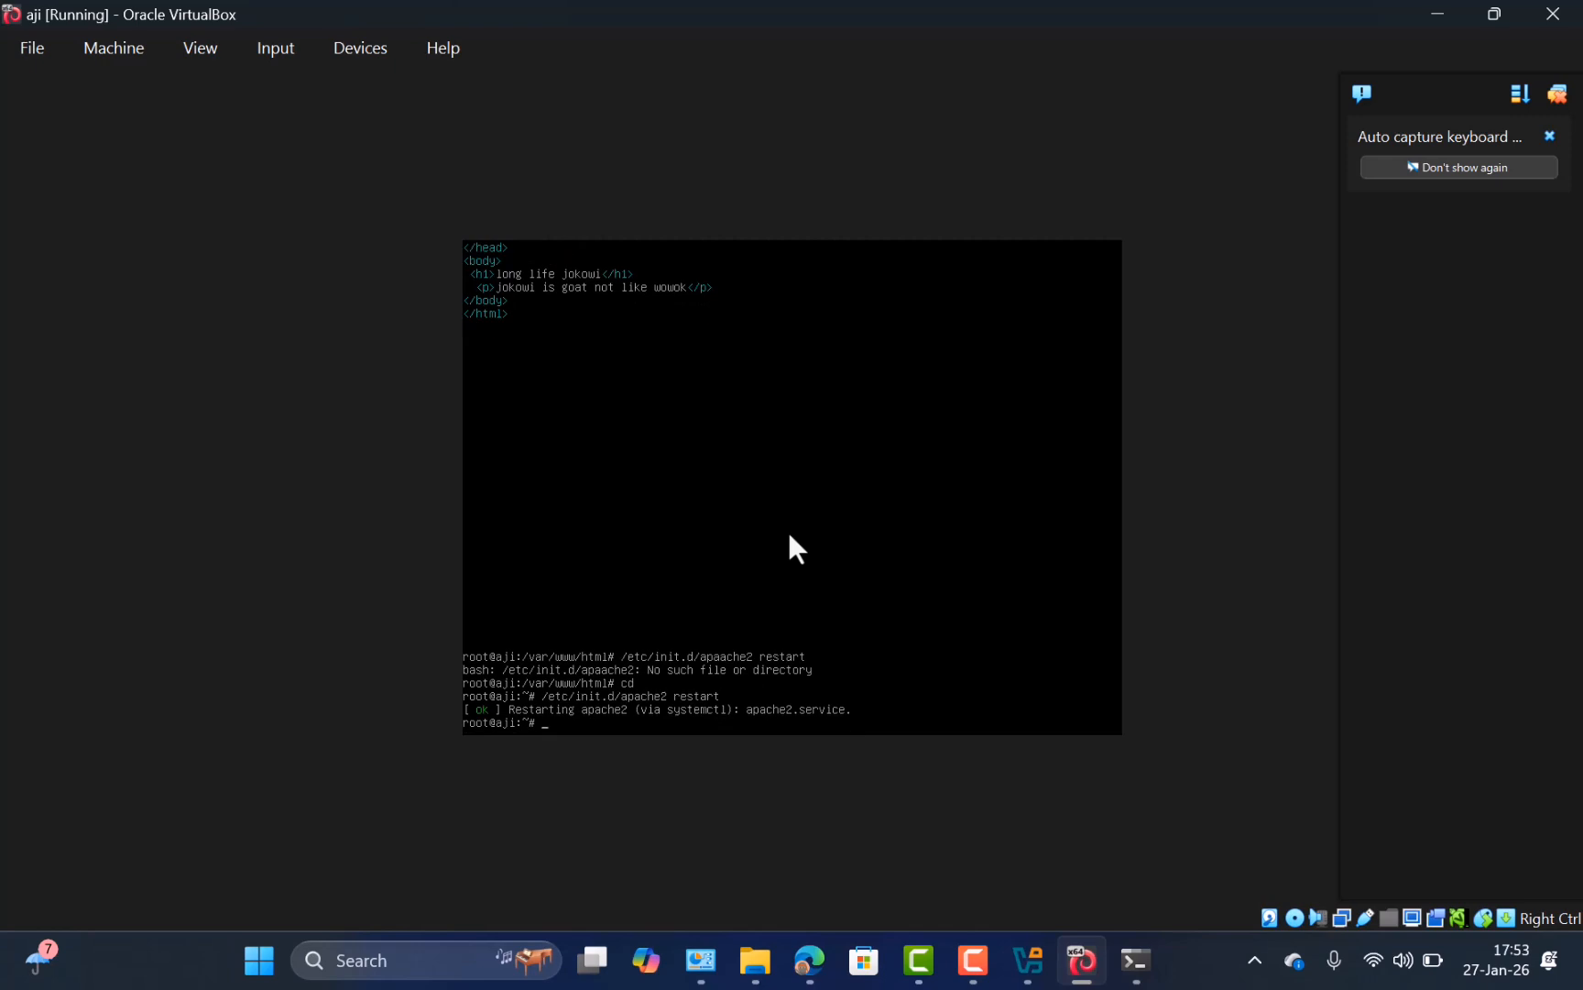
Switch to the Edge window on the host showing 192.168.10.1 and reload the page to check the custom index.html
{"action": "mouse_move", "coordinate": [802, 978]}
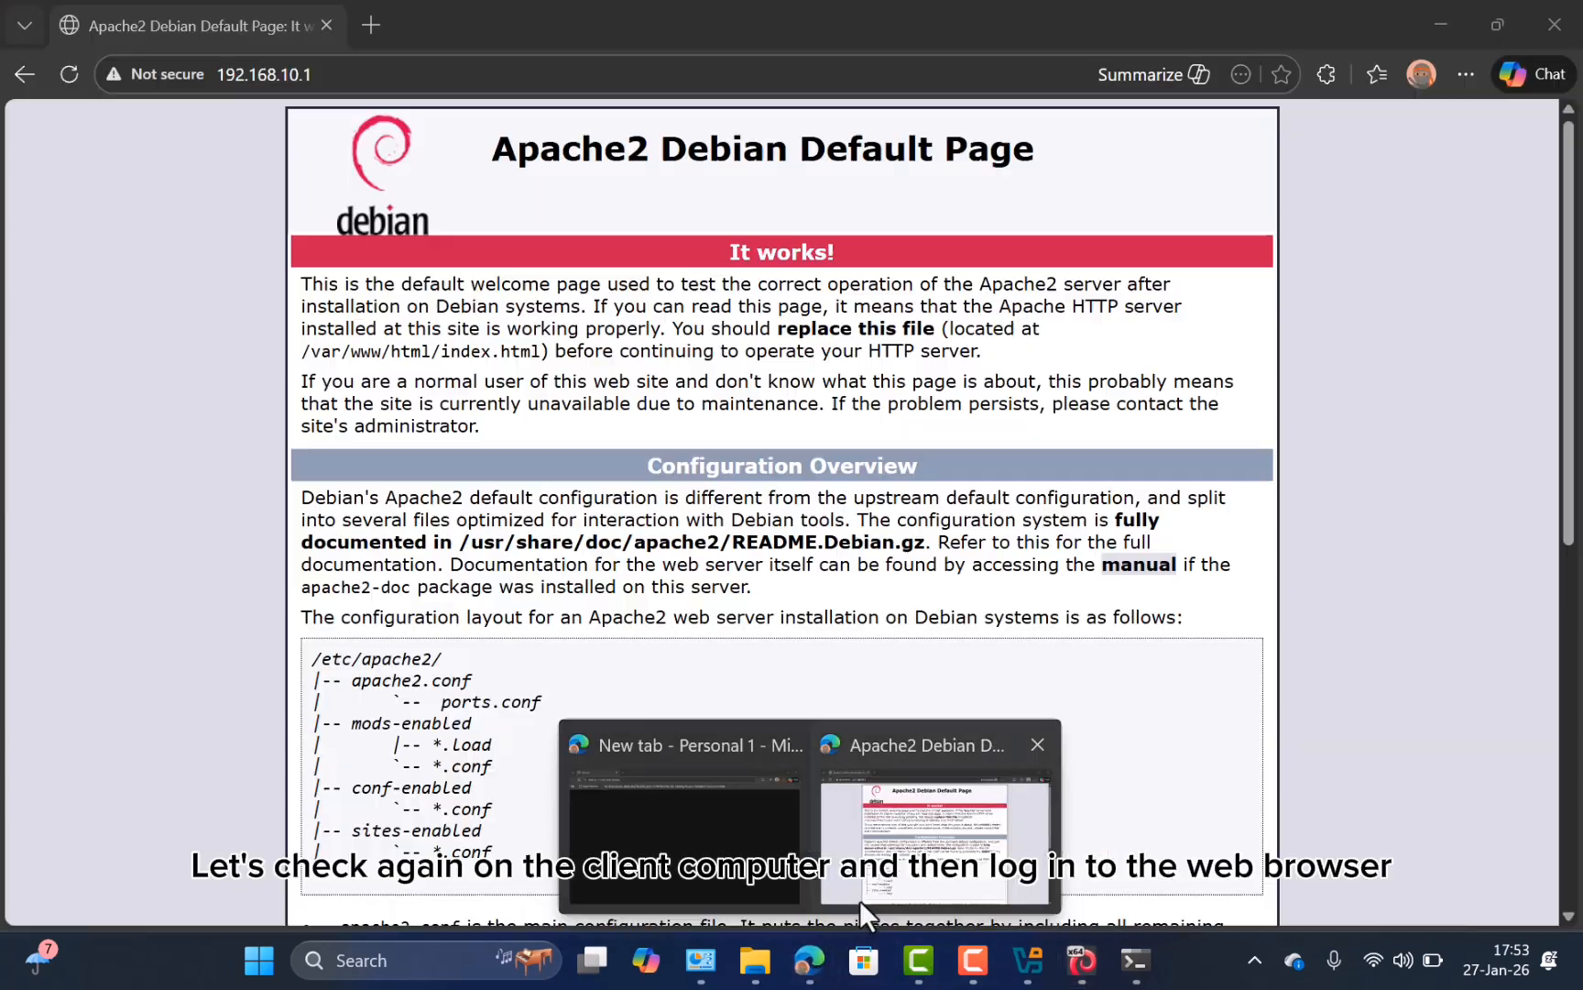
{"action": "left_click", "coordinate": [860, 899]}
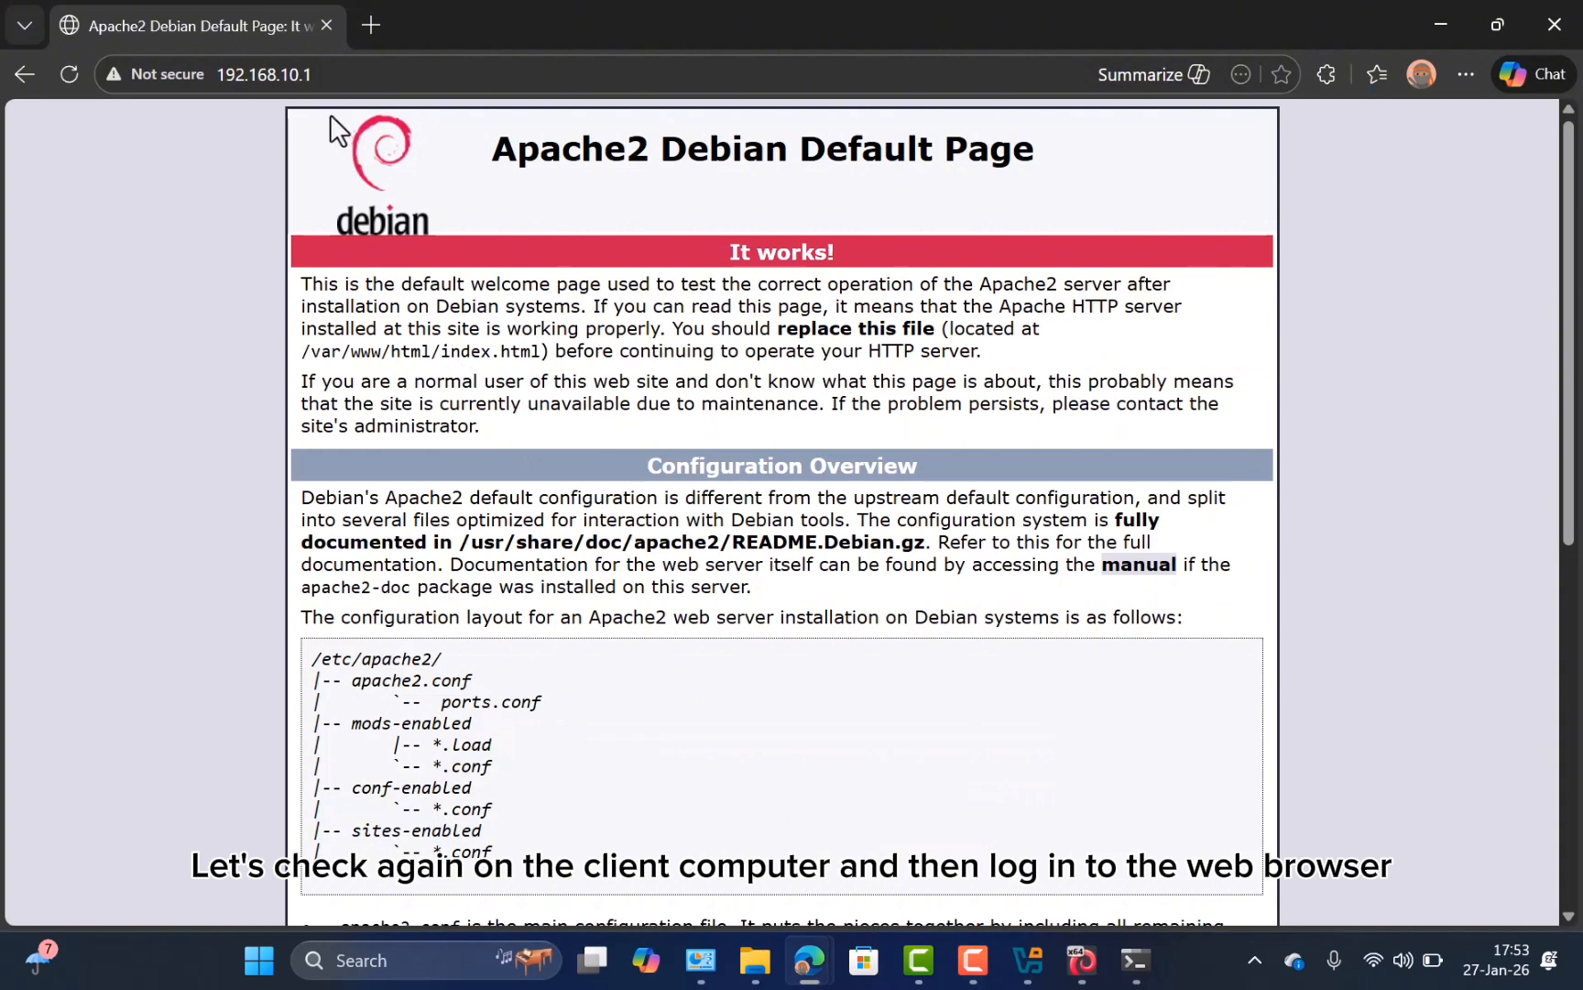
{"action": "left_click", "coordinate": [75, 92]}
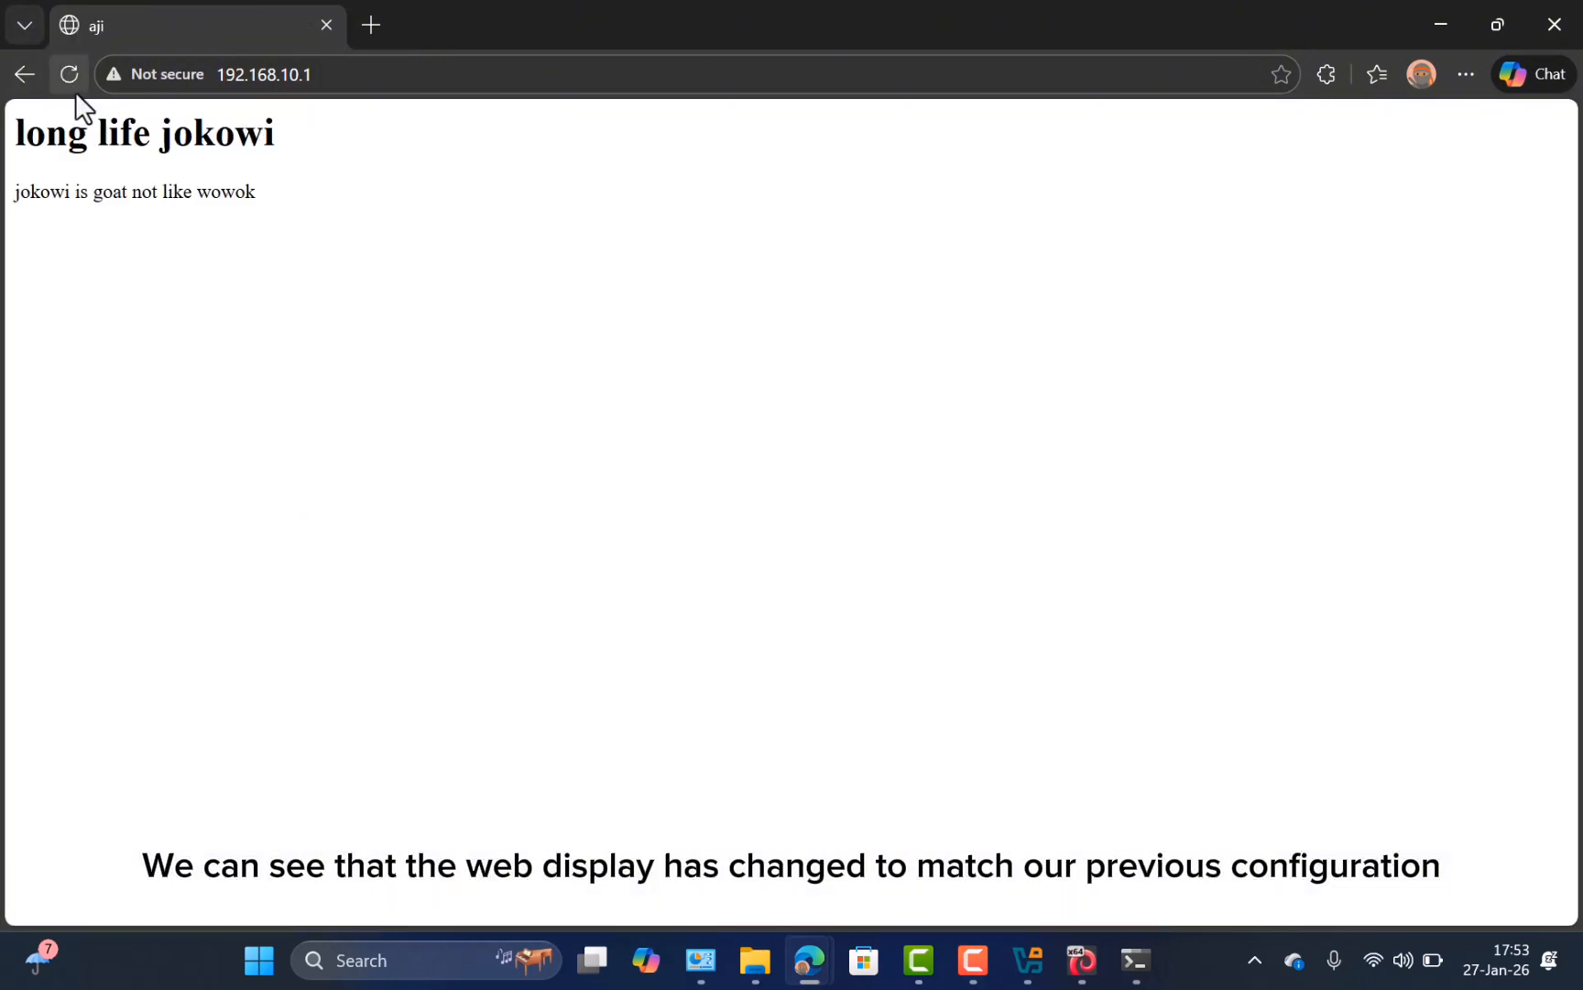